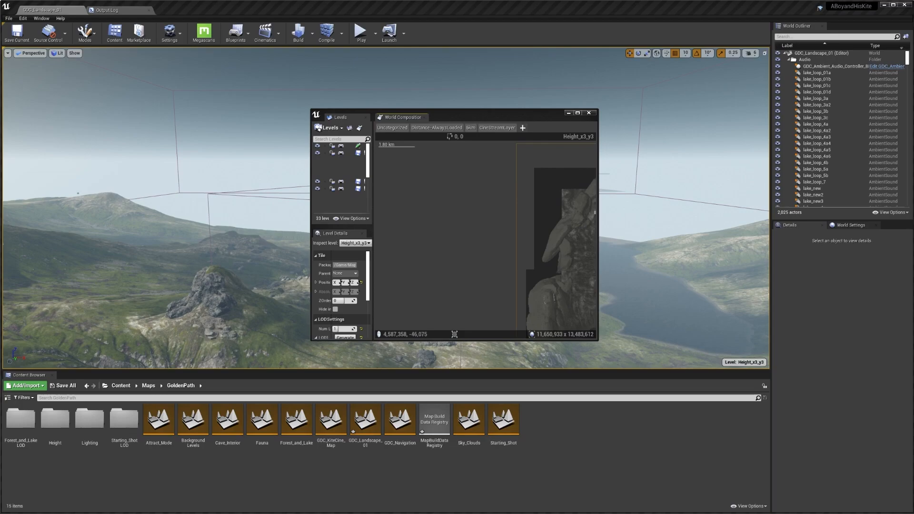
Examine the Highrise level, from its large windows to the central atrium with the circular openings
left_click_drag(495, 114, 514, 121)
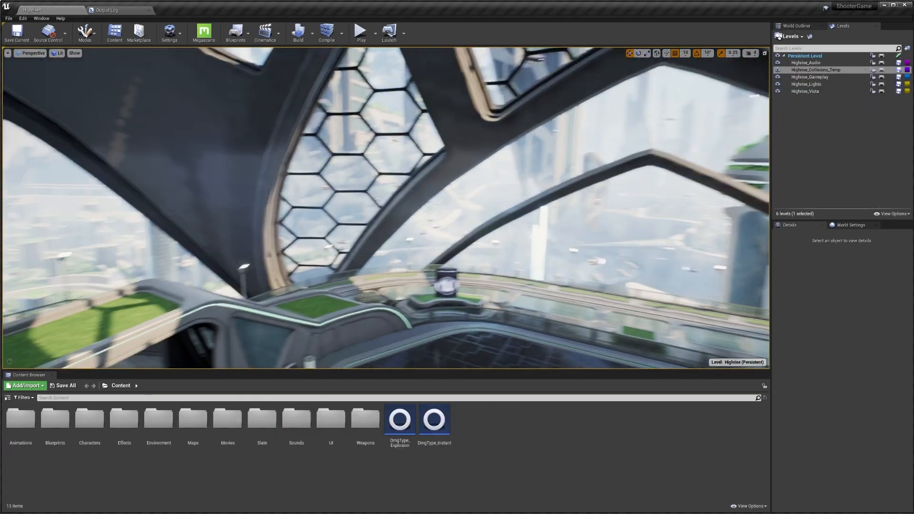
right_click_drag(386, 208, 157, 219)
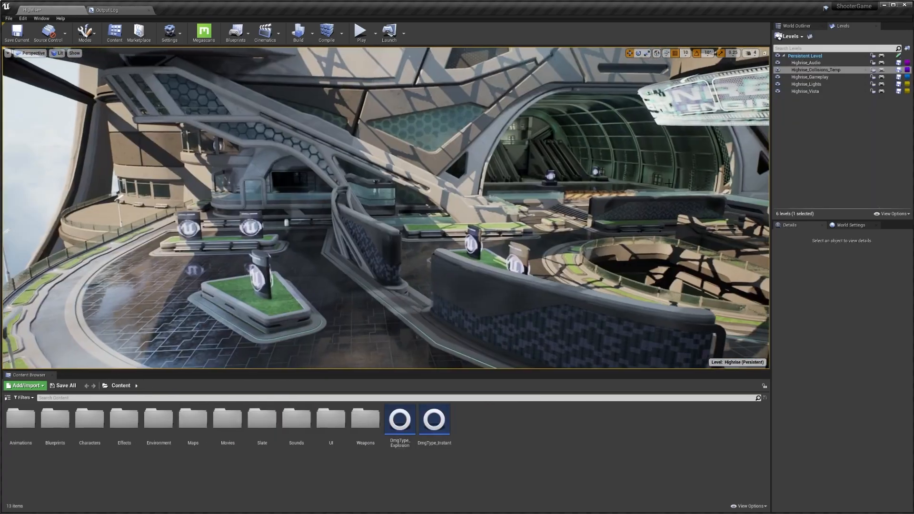
right_click_drag(660, 183, 652, 183)
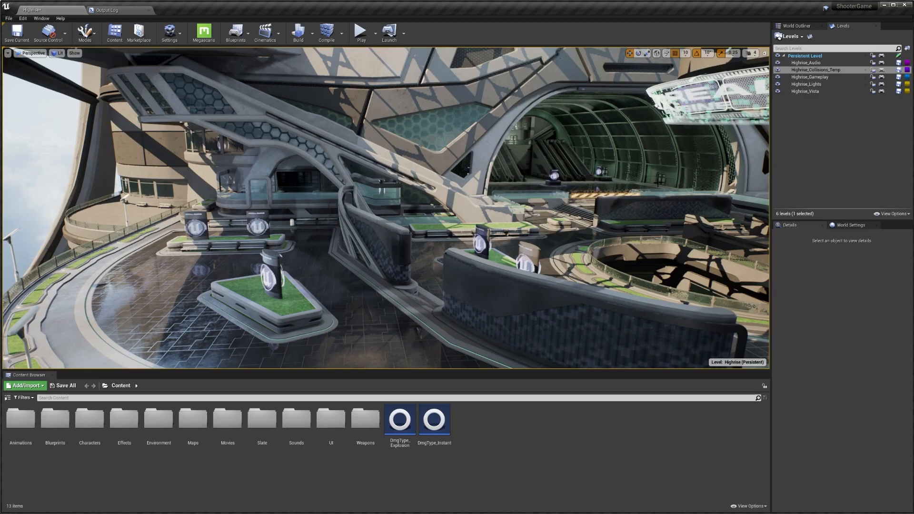
right_click_drag(658, 182, 690, 184)
key("w")
key("s")
key("w")
left_click(591, 219)
left_click(357, 216)
right_click_drag(357, 217, 362, 240)
key("s")
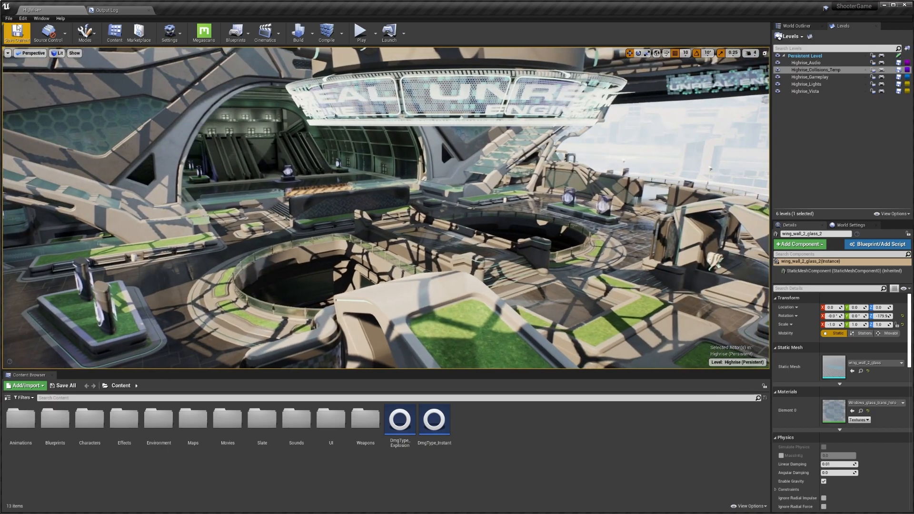
Search the project content for "Highrise" and inspect the Highrise level asset and its available actions
left_click(146, 397)
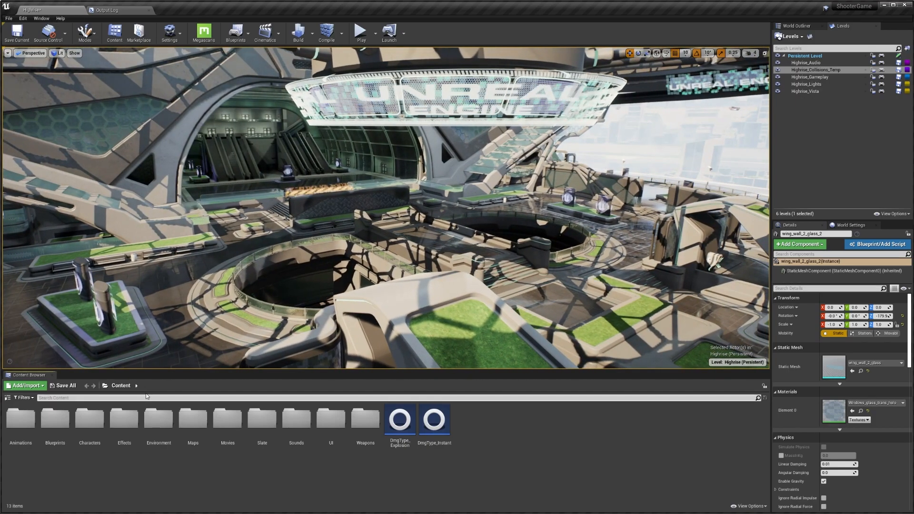
type("Highrise")
left_click(21, 418)
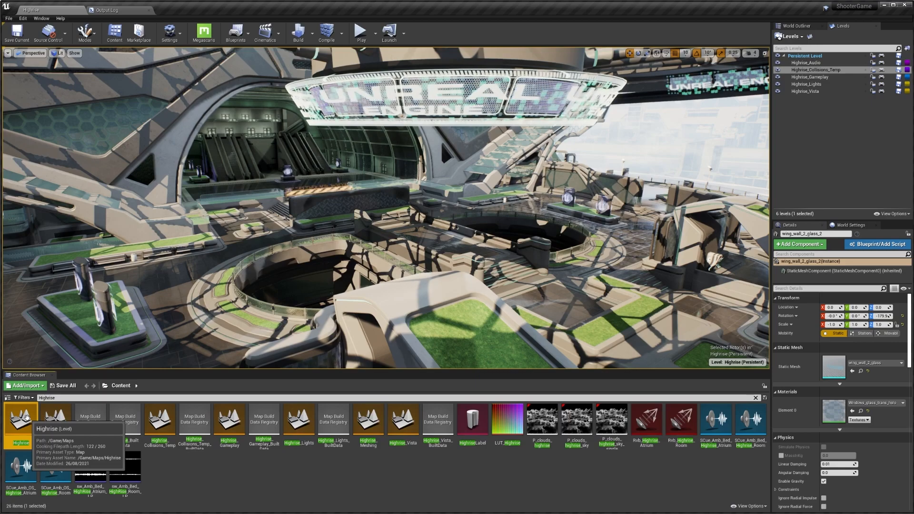
right_click(26, 419)
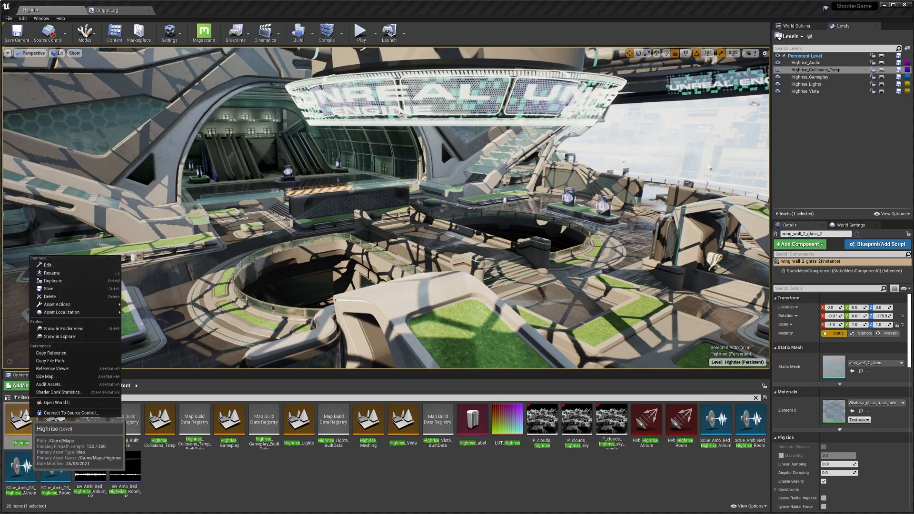
key("Escape")
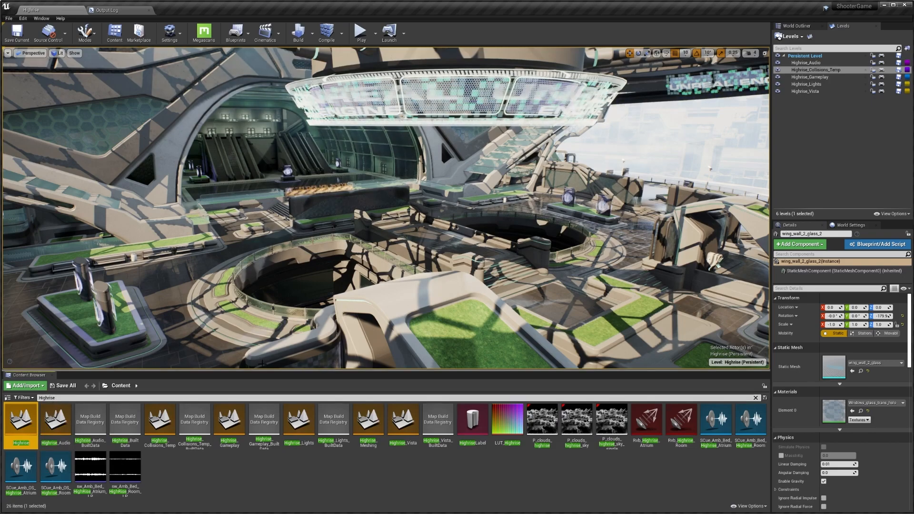
Select the Highrise_Audio sublevel and examine the city vista outside and the terrace of the Highrise level
right_click_drag(263, 364, 343, 353)
left_click(813, 64)
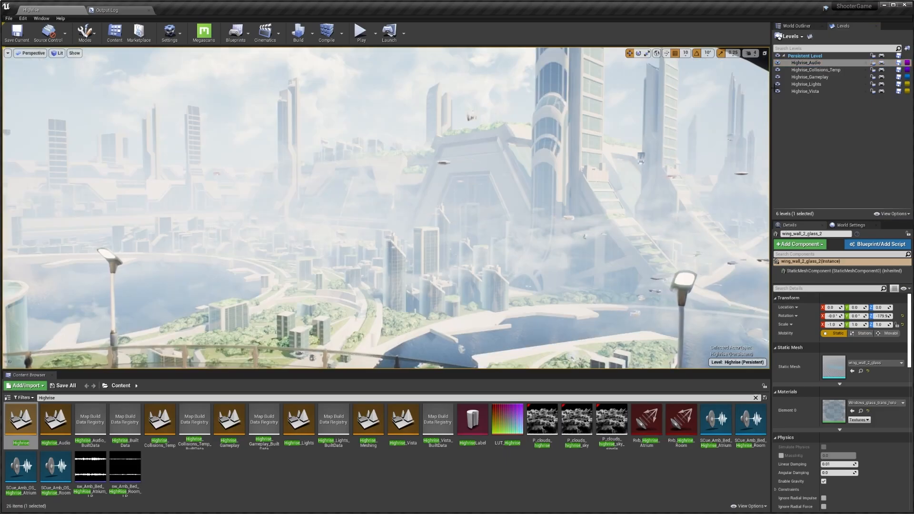
right_click_drag(386, 208, 143, 212)
right_click_drag(562, 163, 414, 178)
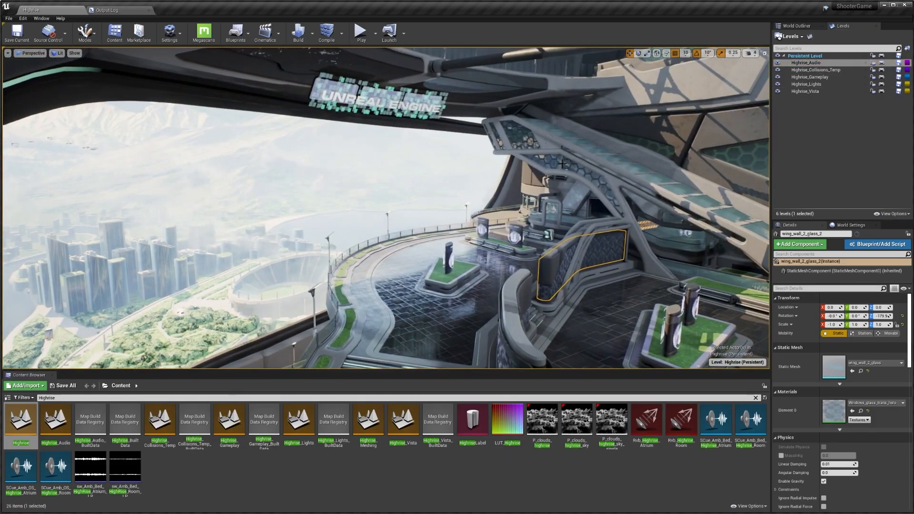
right_click_drag(562, 163, 429, 171)
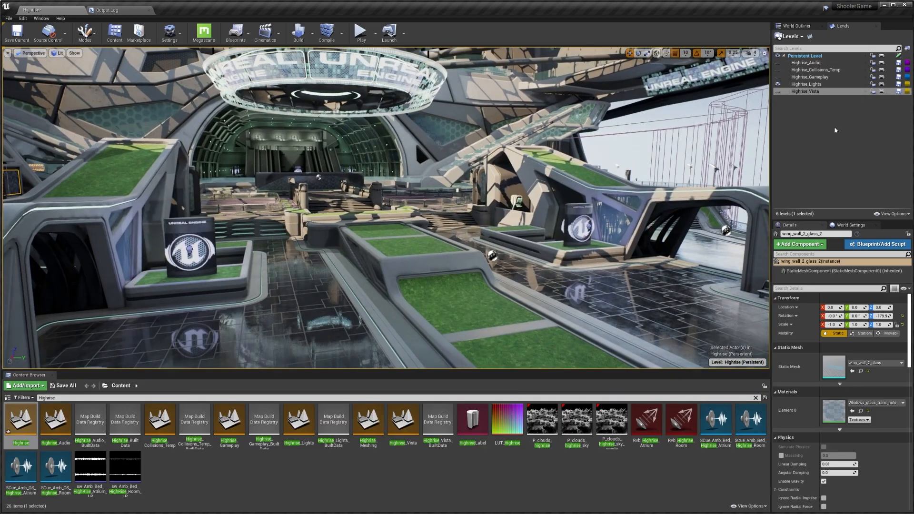
Make the Highrise_Vista, Highrise_Gameplay, Highrise_Collisions_Temp and Highrise_Audio sublevels visible
left_click(778, 90)
left_click(778, 77)
left_click(778, 70)
left_click(779, 63)
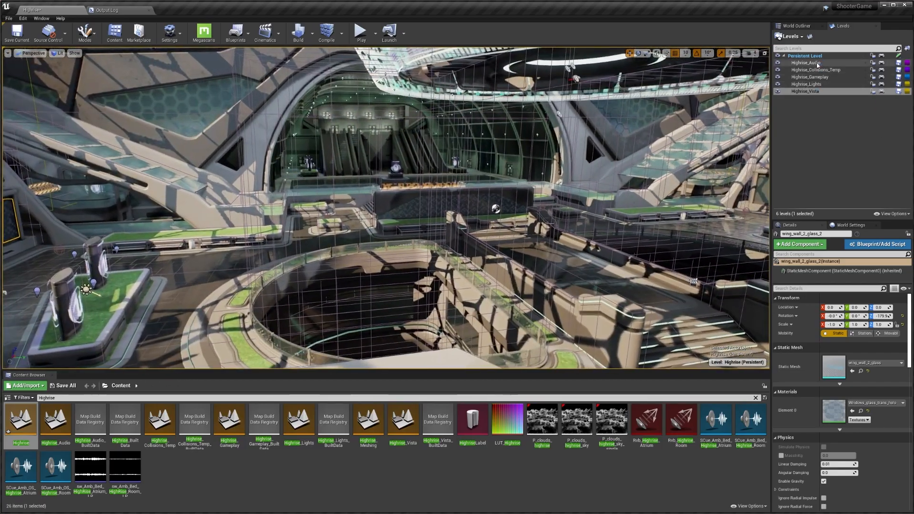
Go through the Audio, Collisions_Temp, Gameplay, Lights and Vista sublevels of Highrise one by one and look over the atrium
left_click(817, 65)
left_click(818, 71)
left_click(818, 78)
left_click(818, 86)
left_click(816, 100)
right_click_drag(643, 162, 641, 200)
right_click_drag(406, 171, 406, 190)
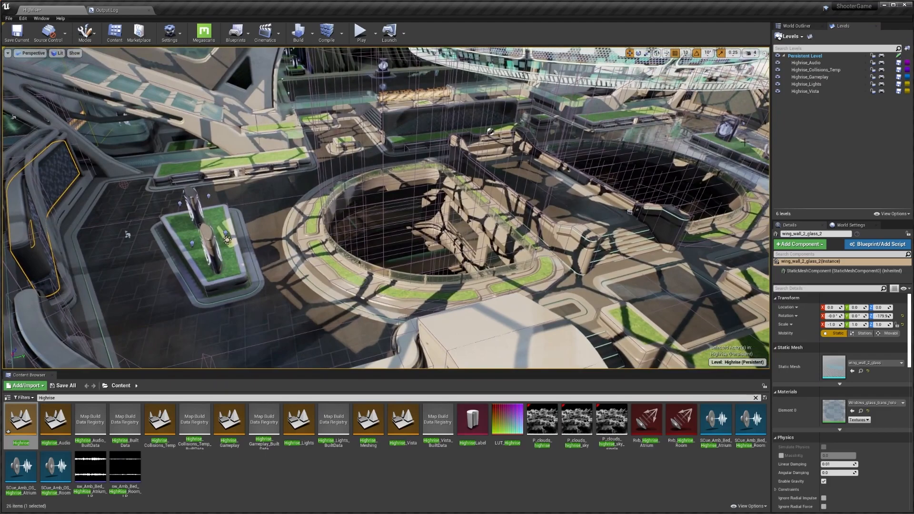
left_click(805, 91)
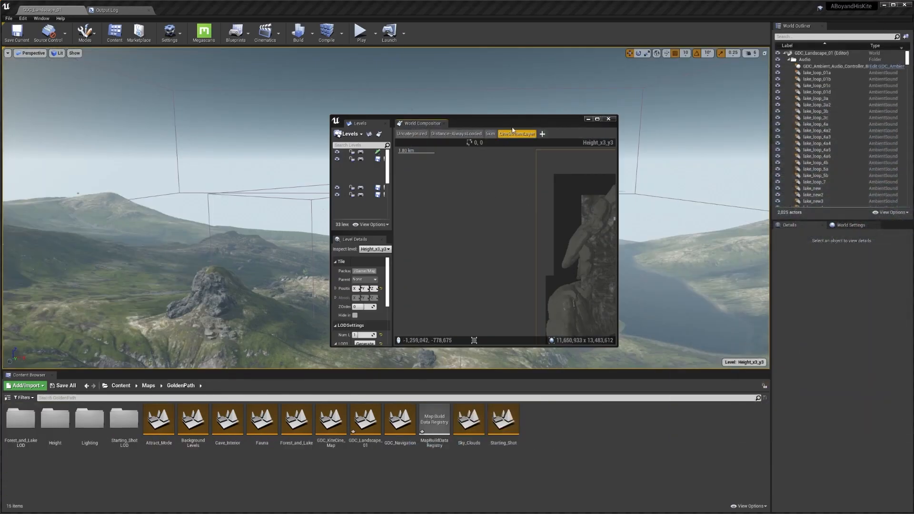
Maximize the World Composition window and inspect the full landscape tile map and its composition options
double_click(512, 121)
right_click_drag(494, 184, 406, 221)
left_click(757, 364)
right_click_drag(705, 452, 761, 388)
left_click_drag(748, 401, 310, 29)
right_click(771, 232)
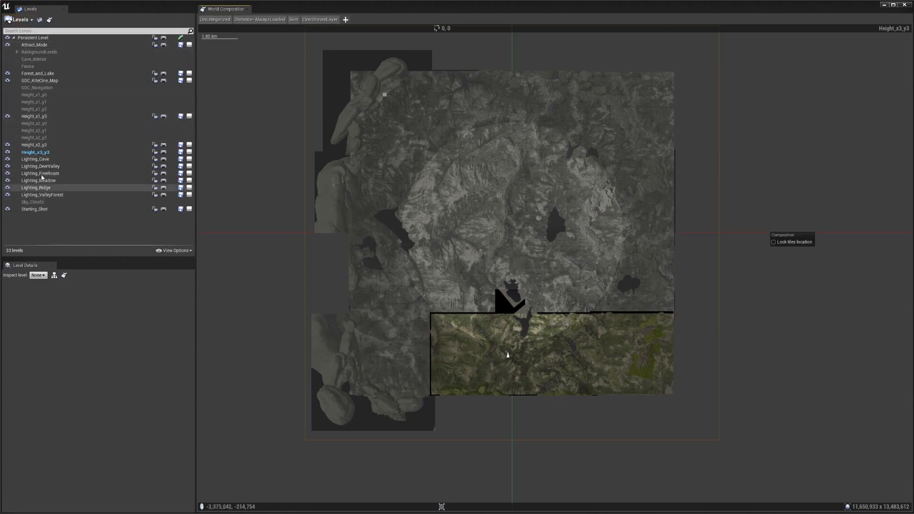
Expand BackgroundLevels in the level hierarchy and look through the Height and Lighting sublevels
left_click(20, 53)
left_click(18, 52)
scroll(74, 162, "down", 2)
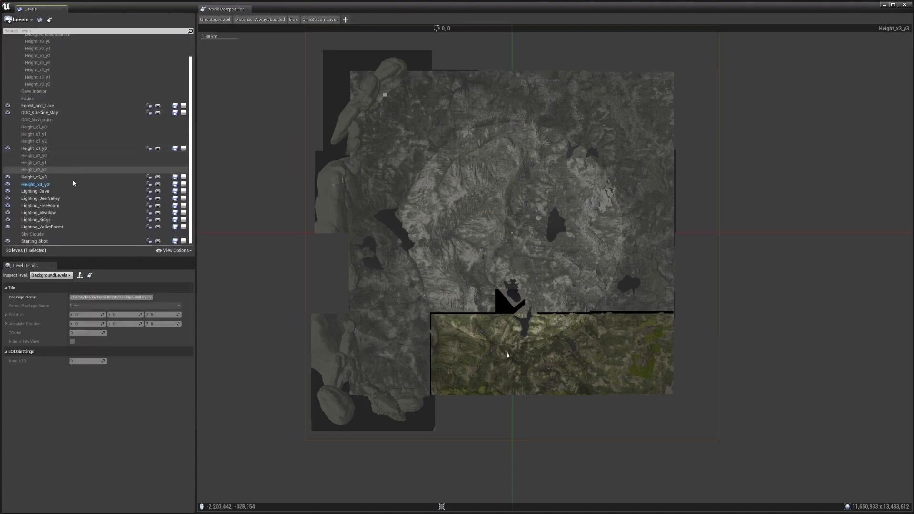
Box-select different groups of landscape tiles across the world composition map to examine how the world is divided
left_click_drag(708, 394, 355, 71)
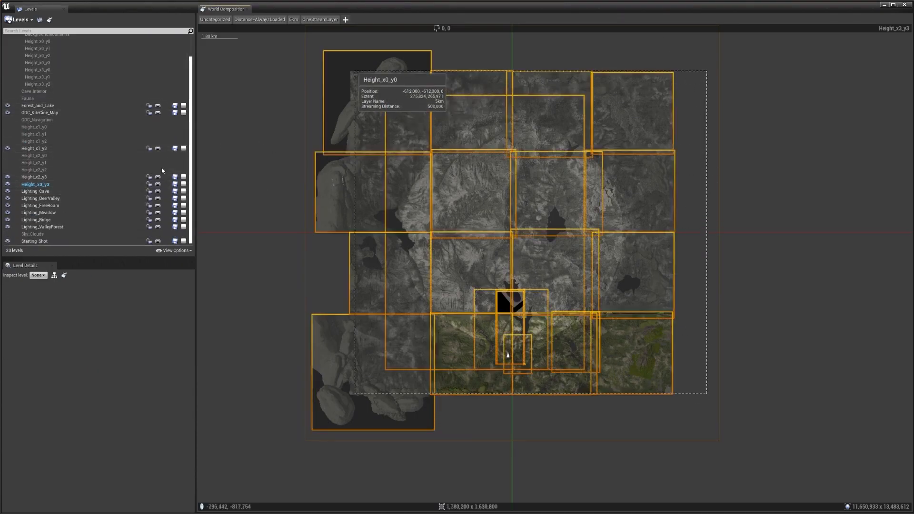
left_click(698, 184)
right_click_drag(695, 213, 712, 259)
scroll(714, 281, "up", 1)
scroll(143, 119, "down", 3)
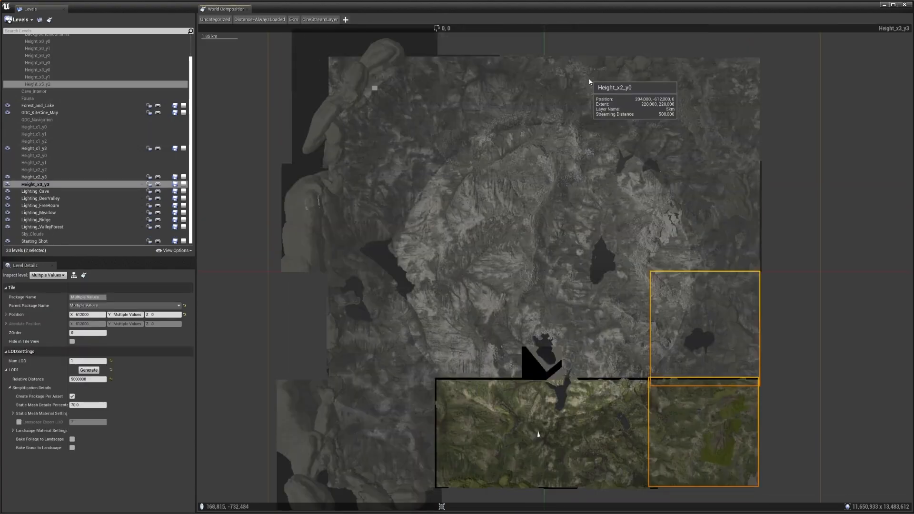
left_click_drag(788, 71, 611, 316)
left_click_drag(587, 398, 393, 432)
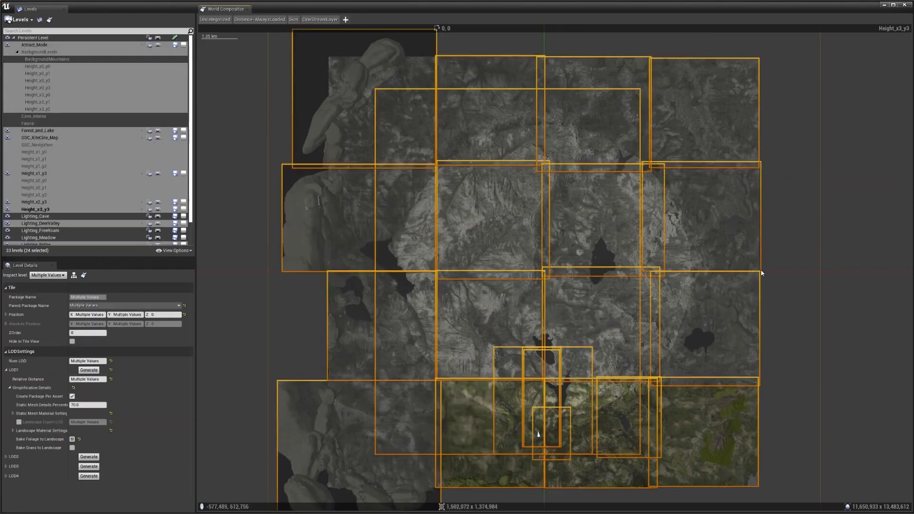
right_click(624, 228)
right_click_drag(803, 331, 804, 280)
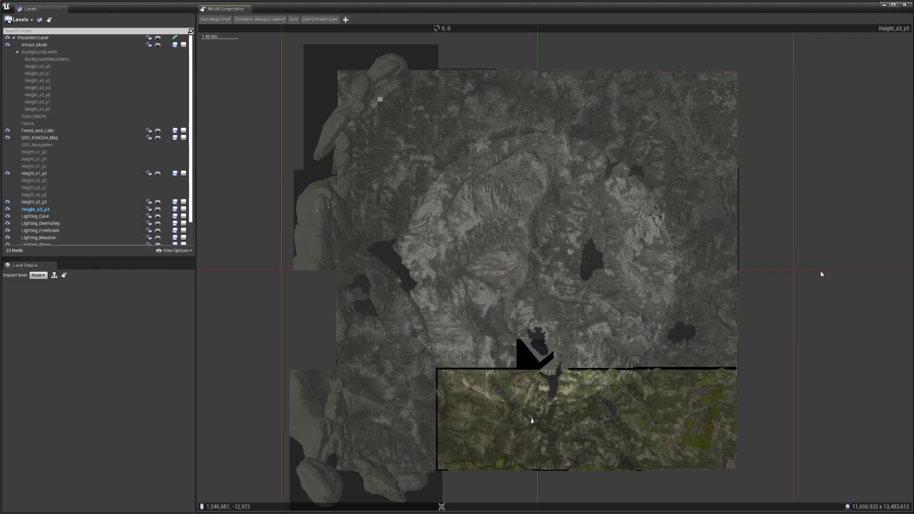
left_click_drag(755, 330, 672, 103)
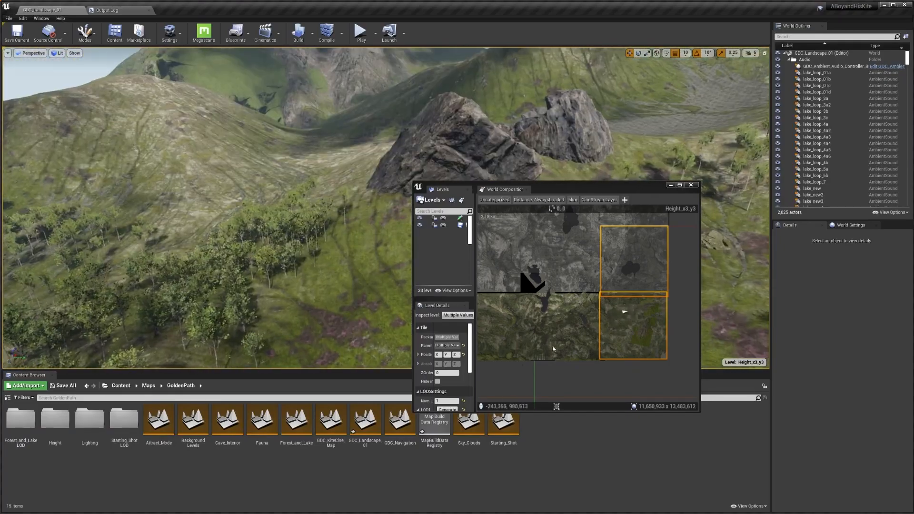
Select the Height_x3_y3 tile and make the neighbouring Height_x2_y3 tile the current level
left_click(672, 353)
left_click(622, 313)
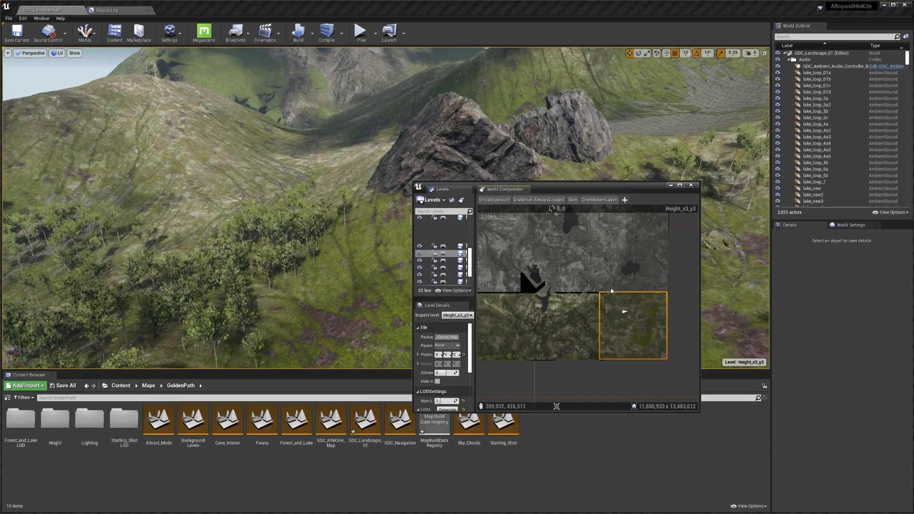
double_click(576, 328)
right_click_drag(598, 365, 565, 349)
scroll(642, 323, "up", 1)
Select the Height_x3_y3 tile again and bring up its level options
left_click_drag(501, 350, 642, 311)
left_click(648, 360)
left_click_drag(636, 358, 628, 307)
right_click(627, 308)
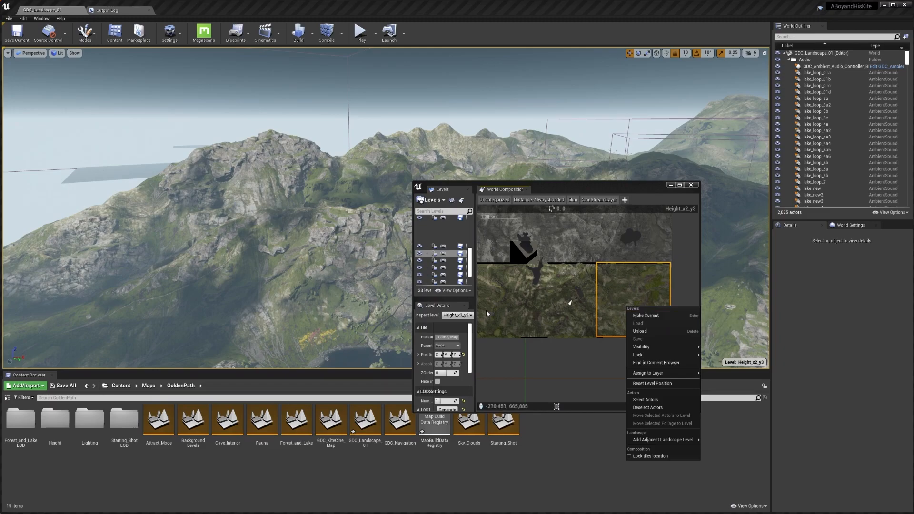
Look over the whole tile map and the Height_x3_y3 tile's information, and close the World Composition window
scroll(623, 288, "down", 1)
right_click_drag(602, 273, 597, 365)
scroll(584, 300, "down", 1)
scroll(621, 337, "down", 1)
scroll(577, 321, "down", 1)
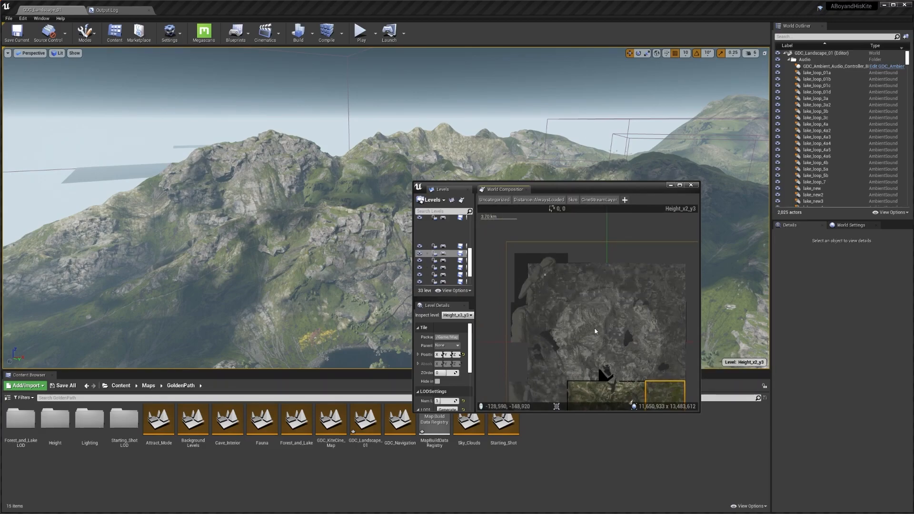
right_click_drag(596, 332, 546, 265)
scroll(615, 332, "up", 4)
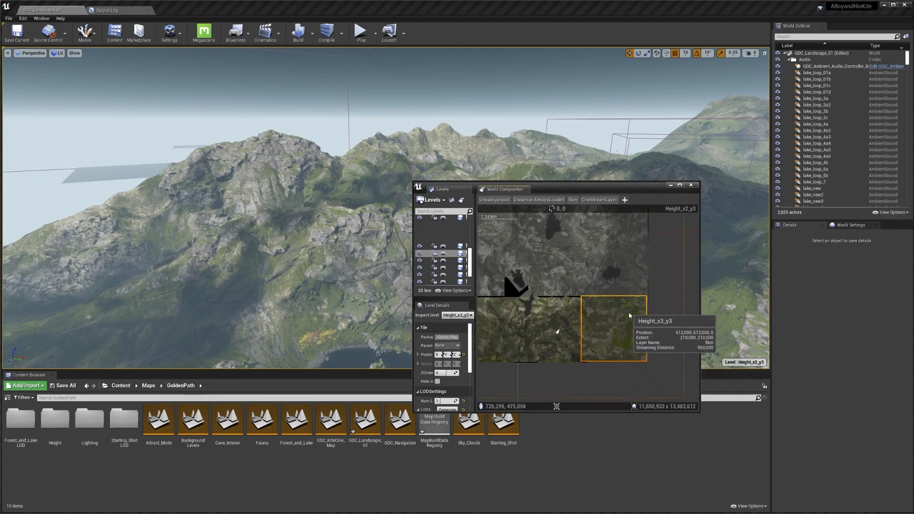
left_click(691, 185)
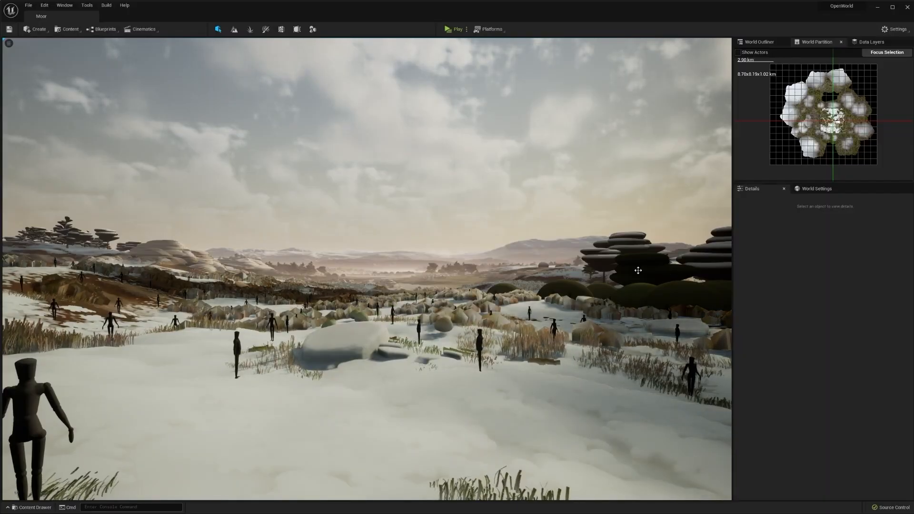
Examine the Moor level of the OpenWorld project across its snowy plain, river and rocky banks
key("w")
right_click_drag(638, 270, 689, 293)
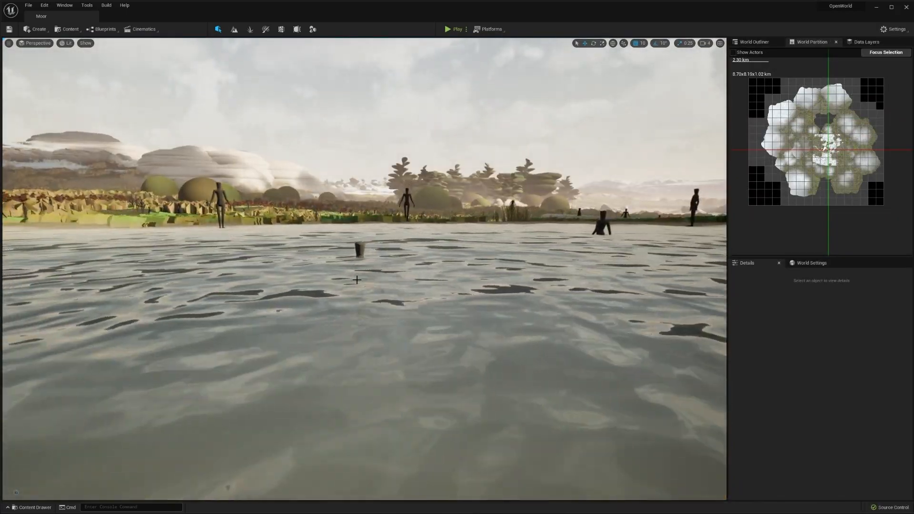
right_click_drag(357, 280, 420, 282)
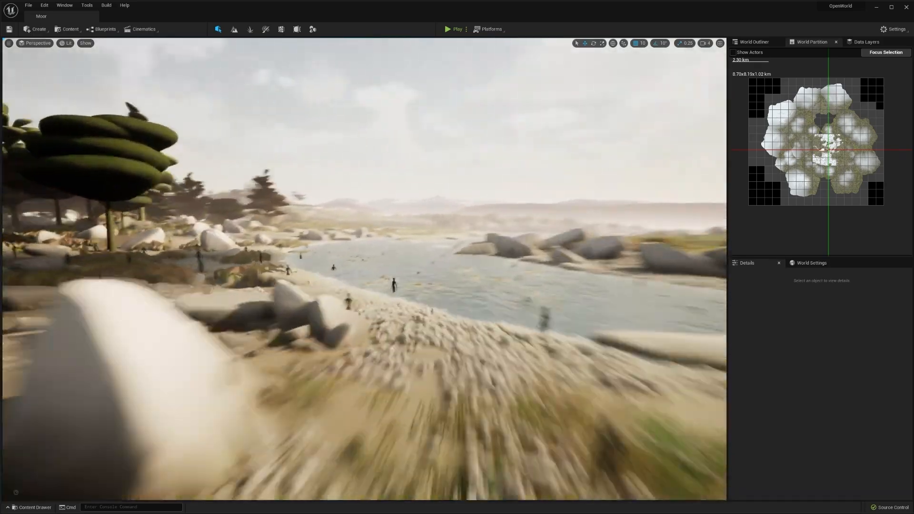
right_click_drag(419, 282, 358, 267)
right_click_drag(305, 218, 304, 219)
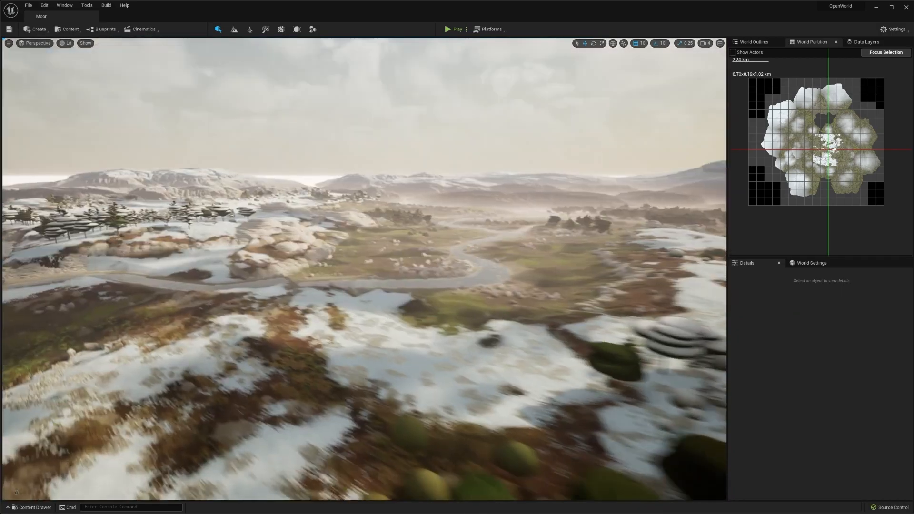
right_click_drag(417, 351, 416, 351)
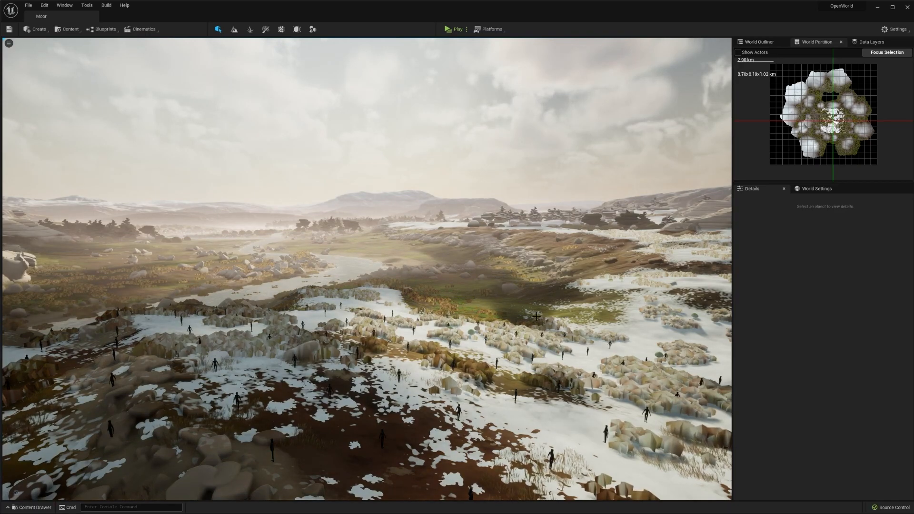
key("w")
right_click_drag(547, 313, 493, 314)
Locate the Moor level in the Content Drawer, and check the Height_x0_y0 to Height_x3_y3 UMAP file sizes in File Explorer
left_click(33, 509)
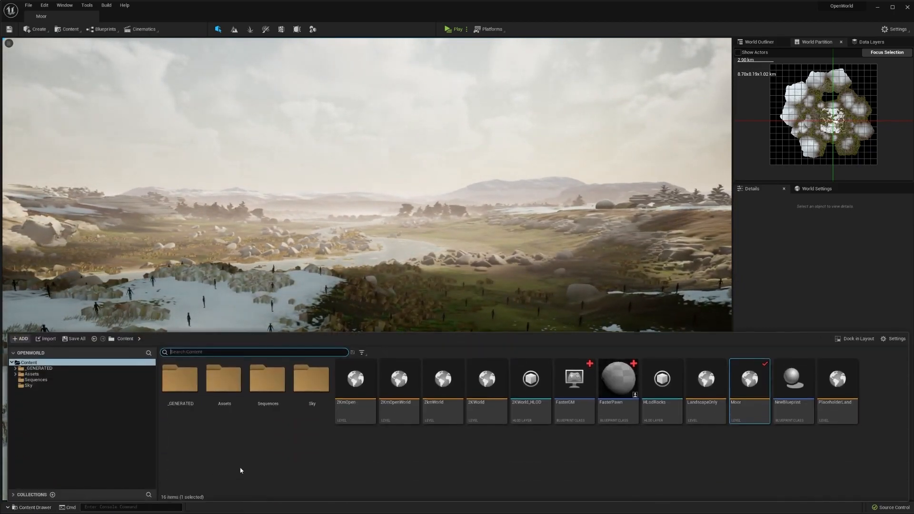
mouse_move(751, 381)
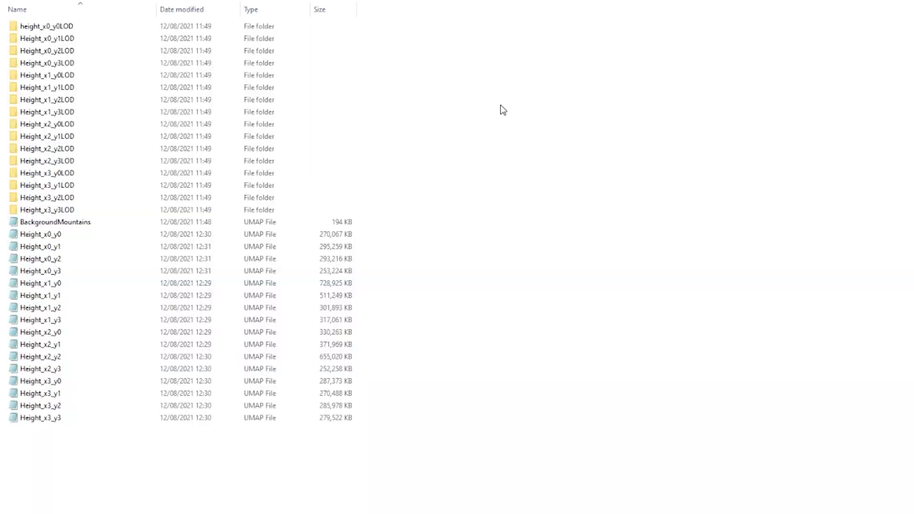
left_click(81, 237)
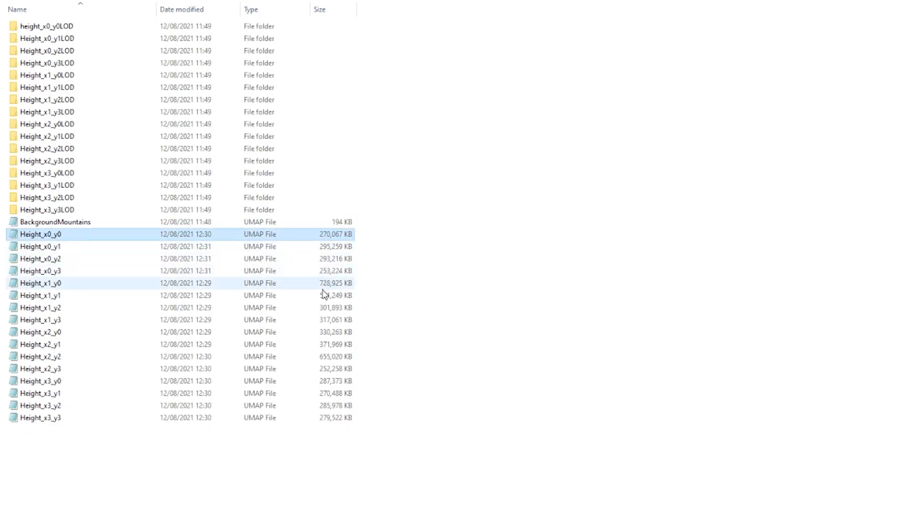
left_click(338, 418)
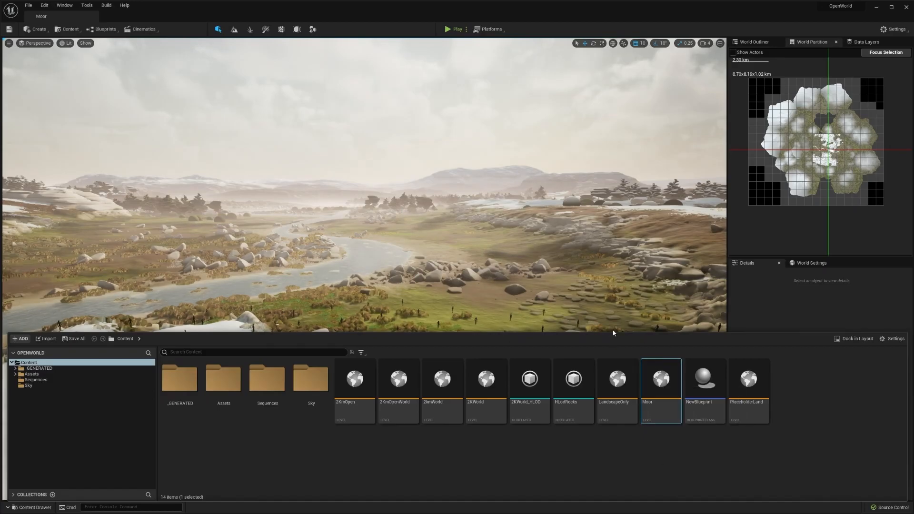
Examine the rocky, grassy slope beside the river in the Moor level
right_click_drag(616, 279, 715, 312)
key("w")
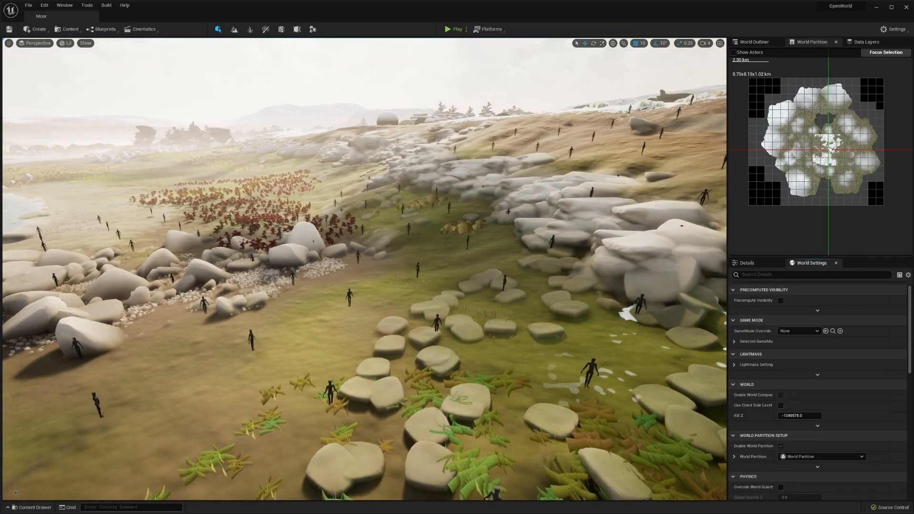
Open the Moor folder inside Content's __ExternalActors__ folder in File Explorer, maximize the window and look through the subfolders
left_click_drag(913, 193, 379, 191)
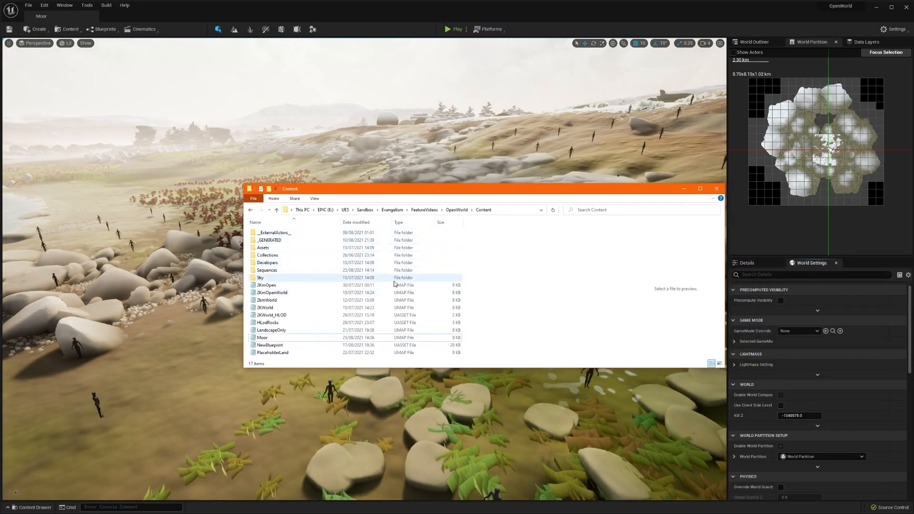
left_click(270, 339)
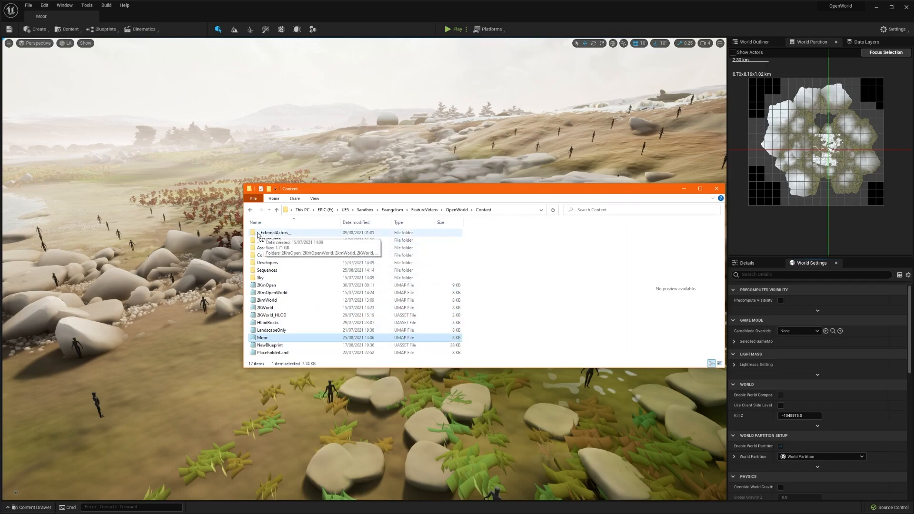
double_click(280, 233)
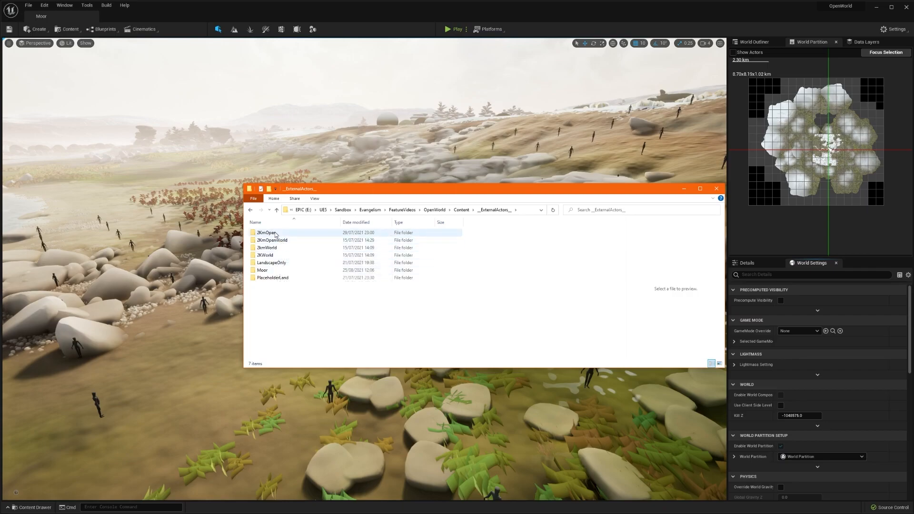
double_click(270, 271)
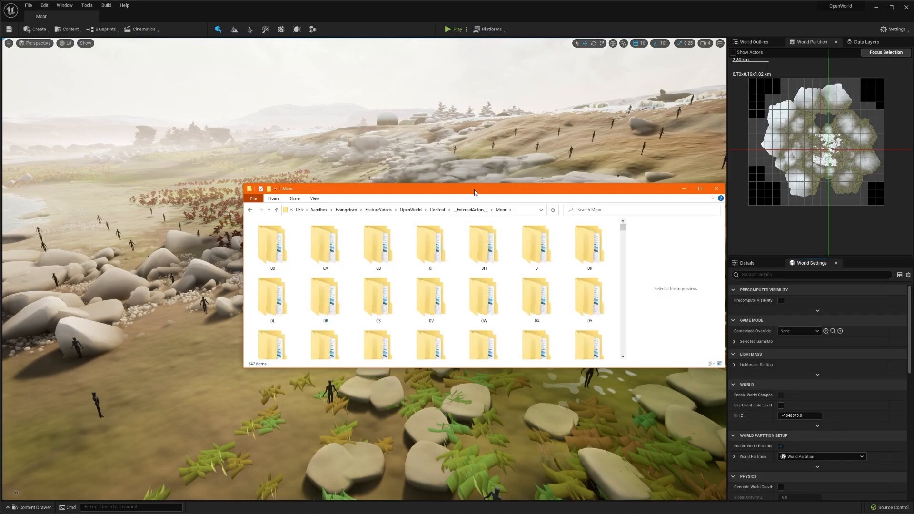
double_click(475, 192)
left_click_drag(810, 113, 811, 377)
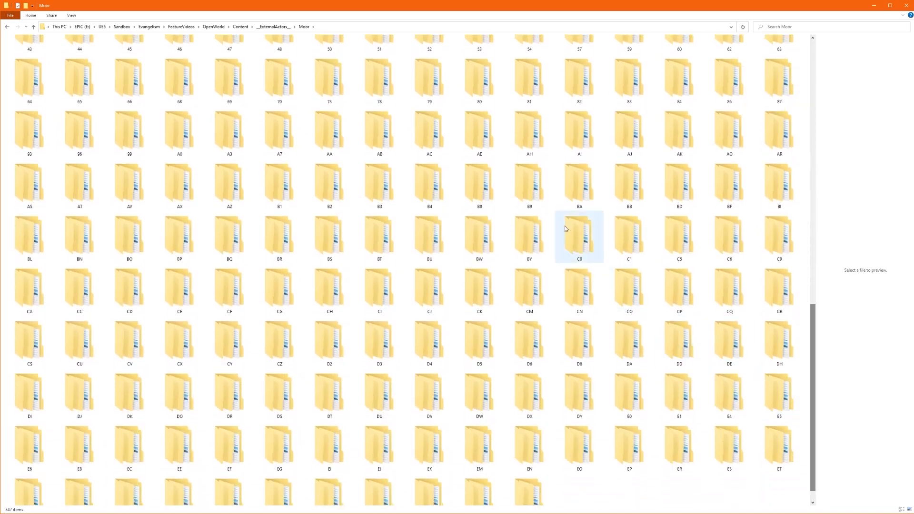
Open the 1R folder and its subfolder to examine the individual actor file, and go back to the Moor folder
double_click(528, 186)
left_click(29, 57)
double_click(29, 58)
key("alt+Left")
key("alt+Left")
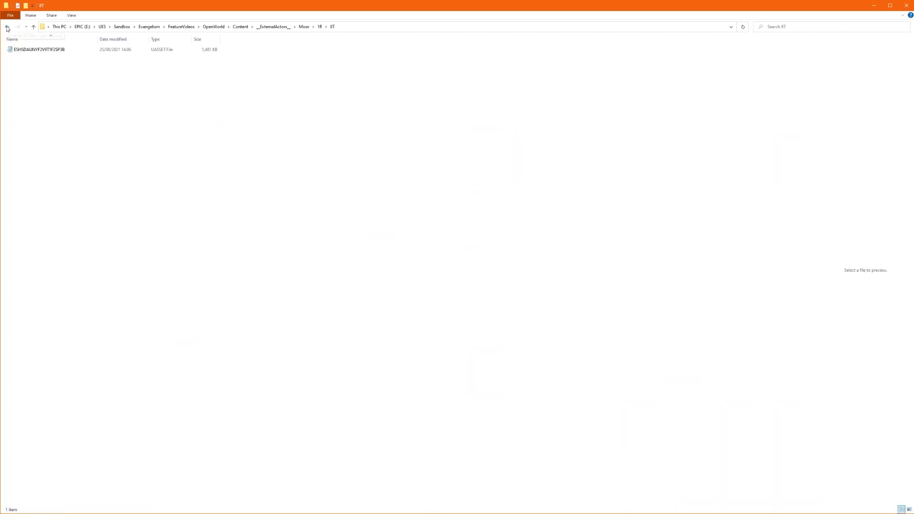
left_click(7, 28)
left_click(7, 27)
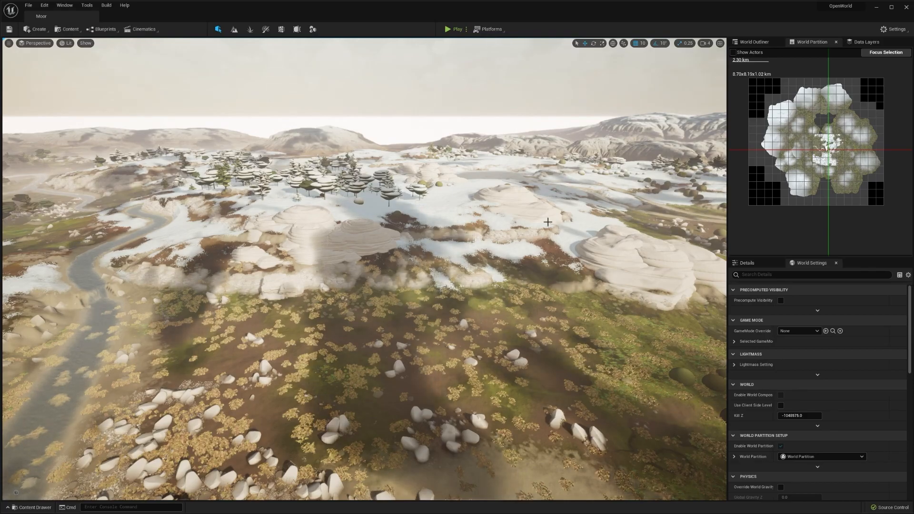
Select the large layered rock BigRock12 near the snowy forest and look around the surrounding Moor landscape
mouse_move(361, 233)
right_mouse_down()
mouse_move(361, 243)
mouse_move(360, 232)
right_mouse_up()
key("w")
left_click(504, 263)
key("s")
right_click_drag(504, 264, 462, 261)
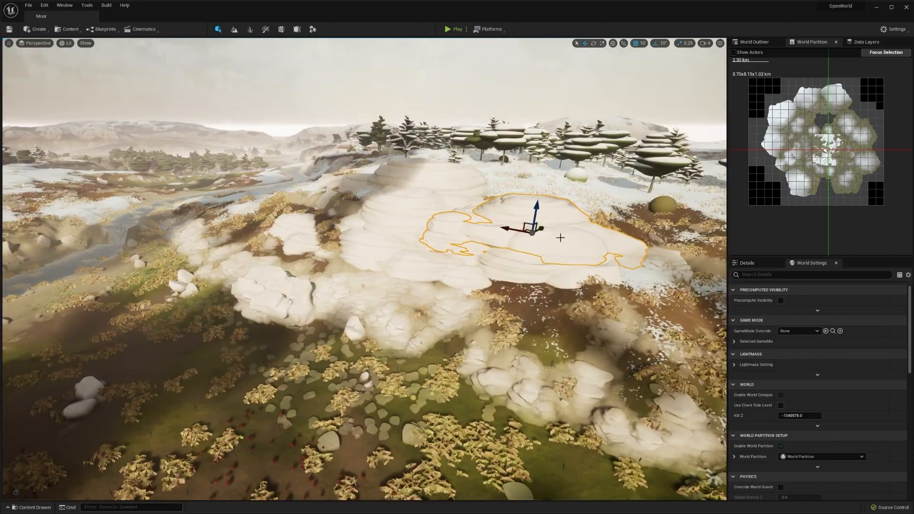
key("w")
right_click_drag(561, 238, 386, 236)
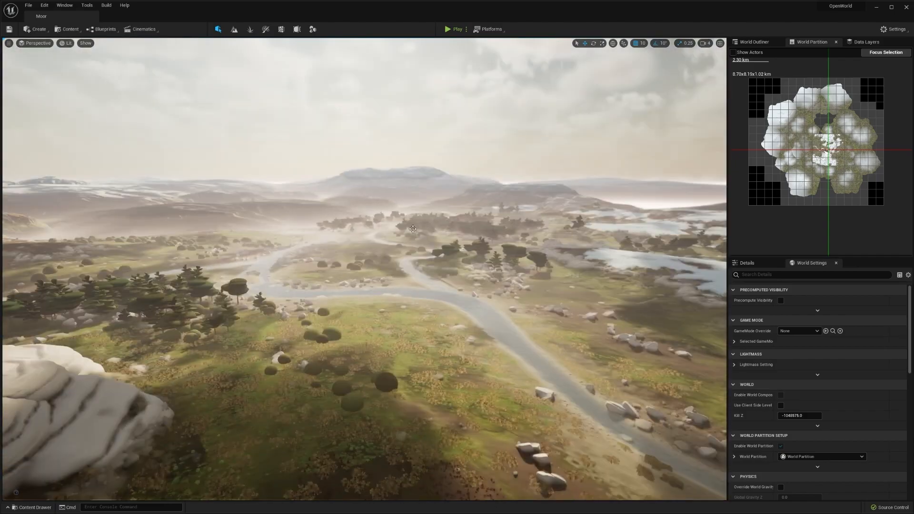
right_click_drag(509, 195, 334, 191)
key("s")
key("w")
key("s")
right_click_drag(509, 216, 464, 212)
key("w")
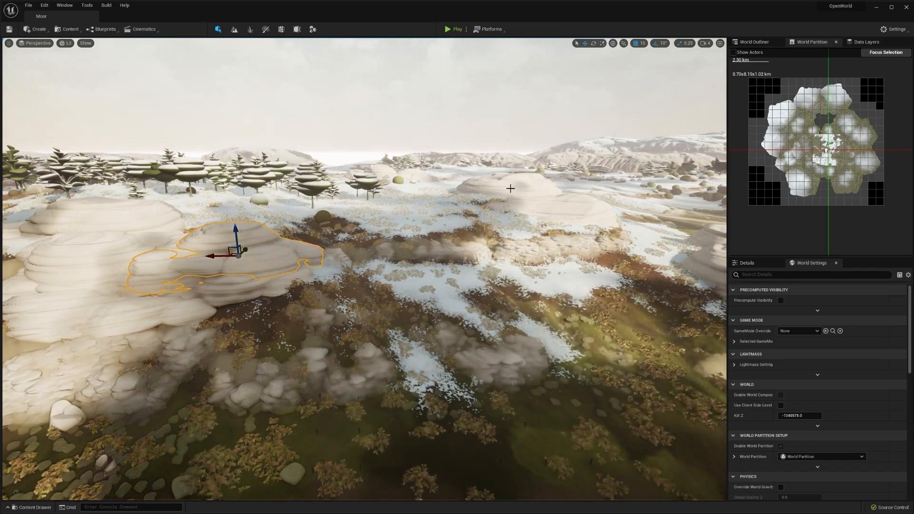
Show BigRock12 in the World Outliner, look at the Source Control column option, and nudge the rock slightly in the viewport
left_click(755, 42)
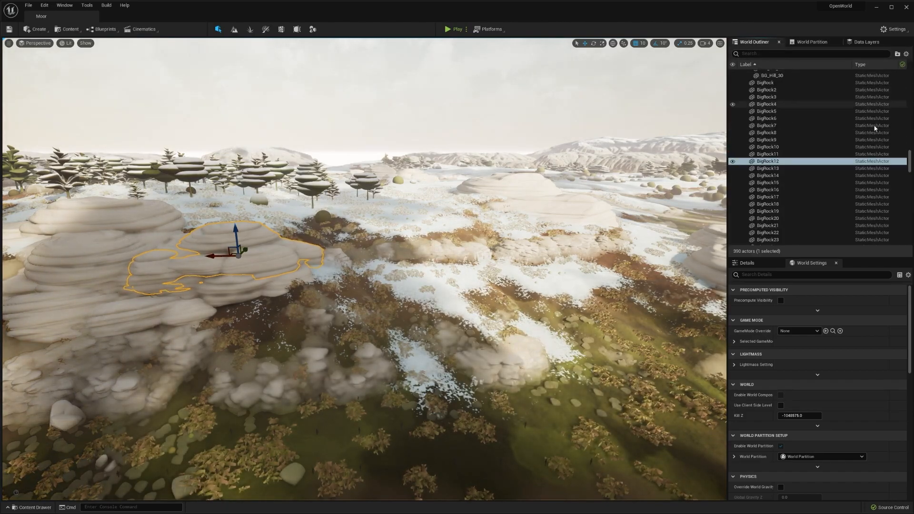
left_click(907, 54)
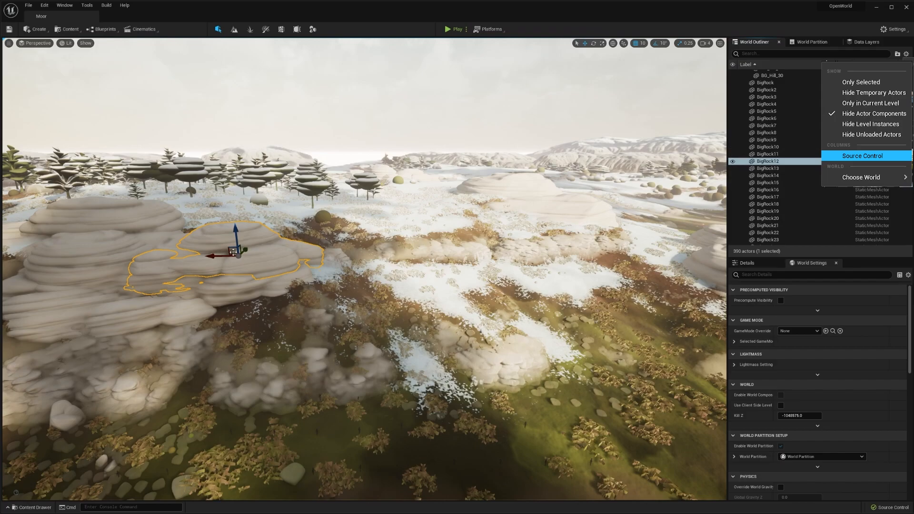
left_click_drag(237, 236, 235, 236)
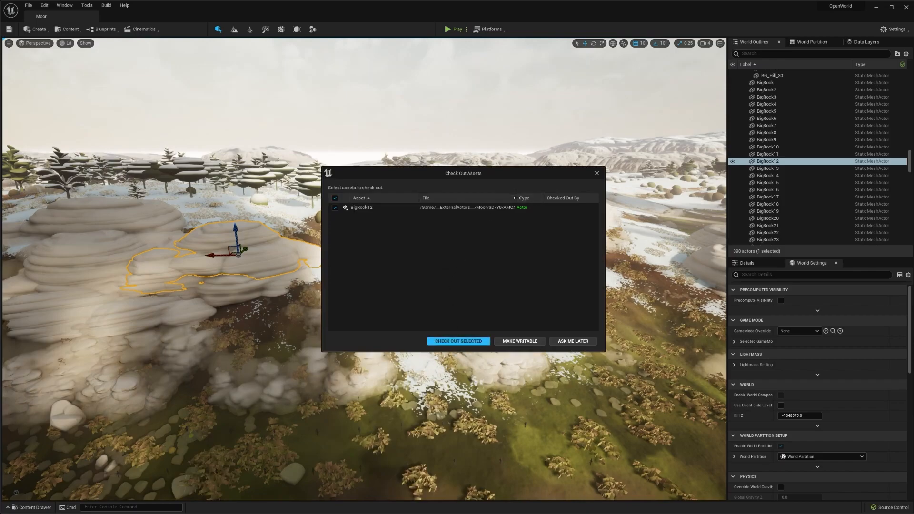
Widen the File column to read BigRock12's external actor path, and check out the actor from source control
left_click_drag(573, 193, 554, 195)
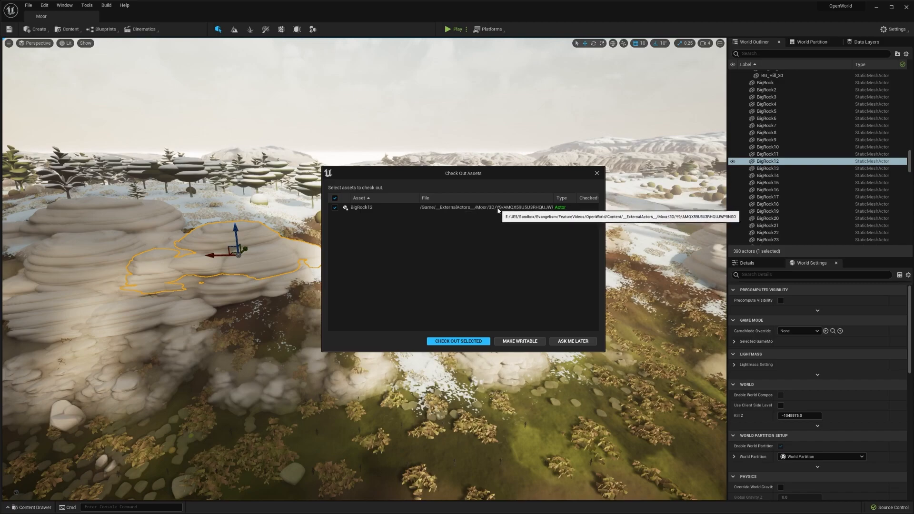
left_click_drag(553, 197, 560, 197)
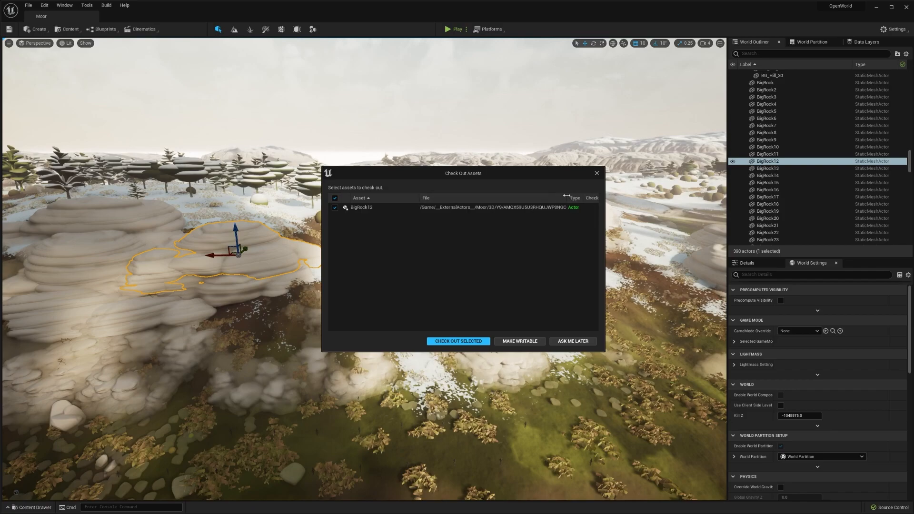
left_click(464, 341)
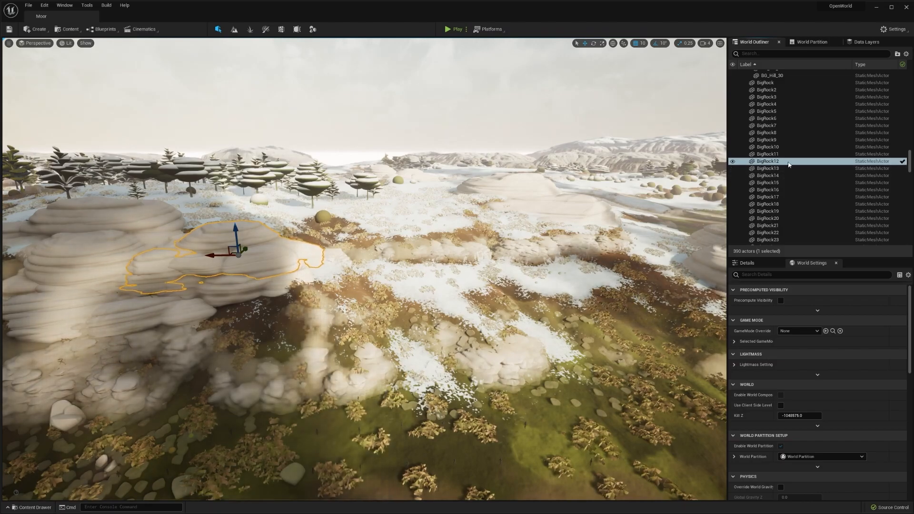
Examine BigRock12's source control status and look through the other actors listed in the World Outliner
left_click(901, 163)
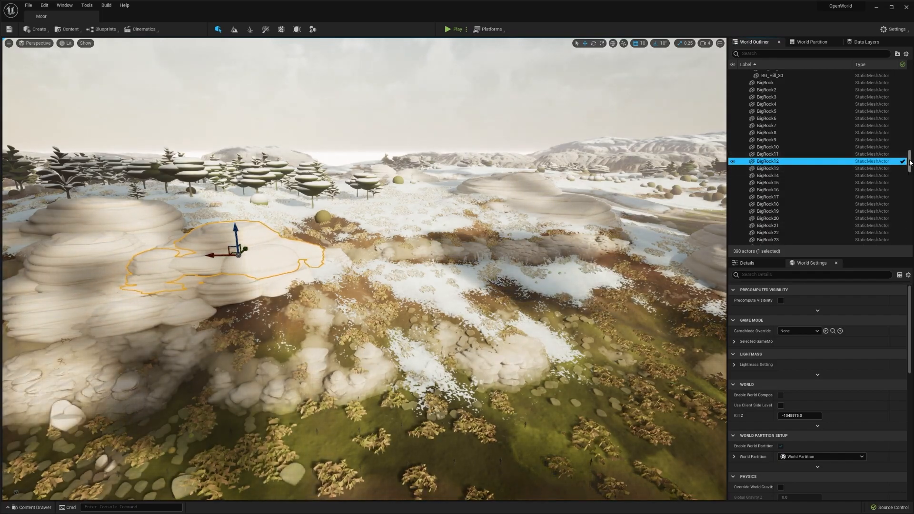
scroll(852, 142, "up", 10)
scroll(834, 119, "down", 8)
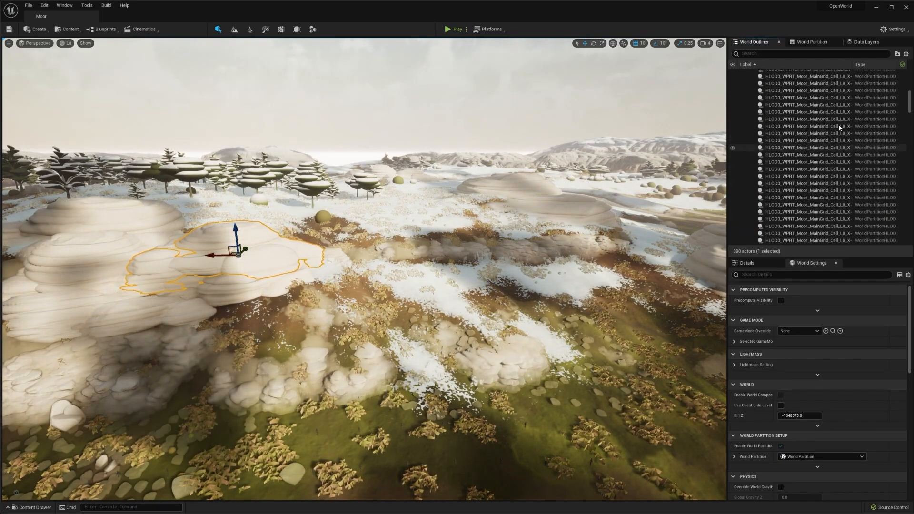
scroll(839, 127, "up", 8)
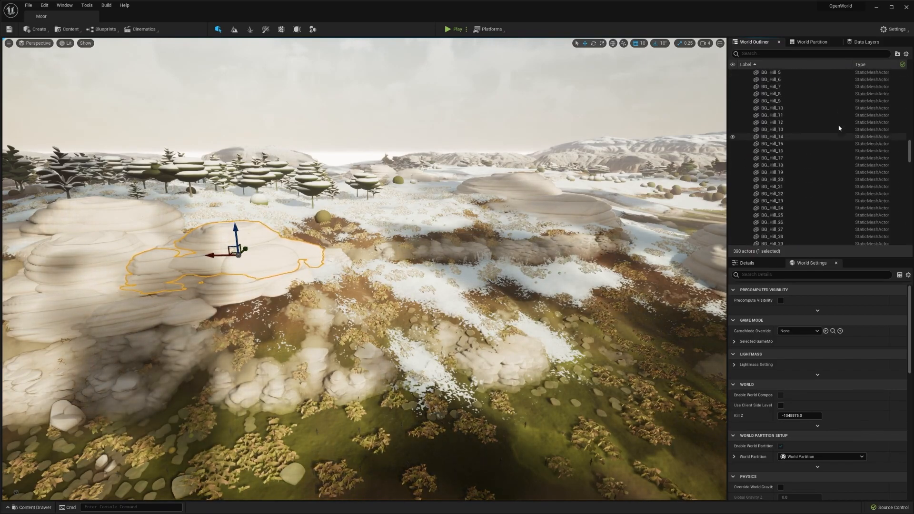
left_click_drag(910, 139, 910, 162)
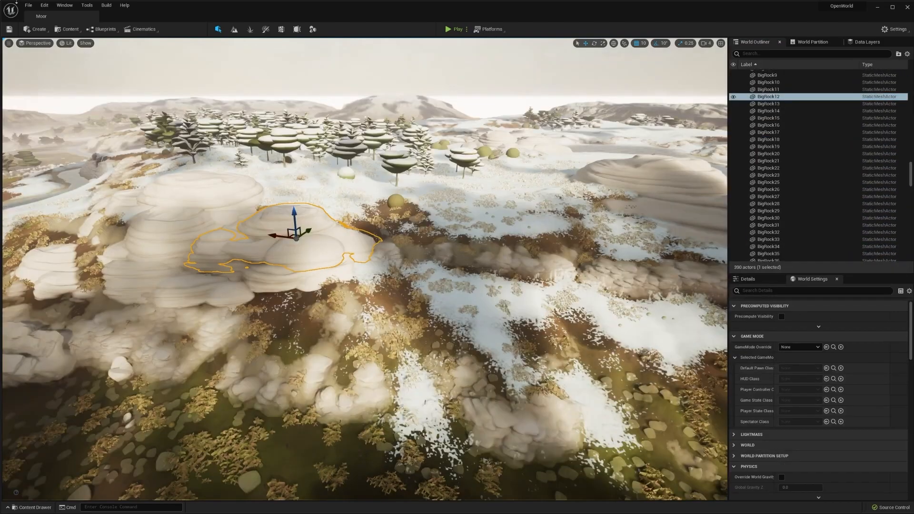
Enable Automatically Checkout on Asset Modification in the Loading & Saving section of Editor Preferences, and close the preferences
left_click(44, 9)
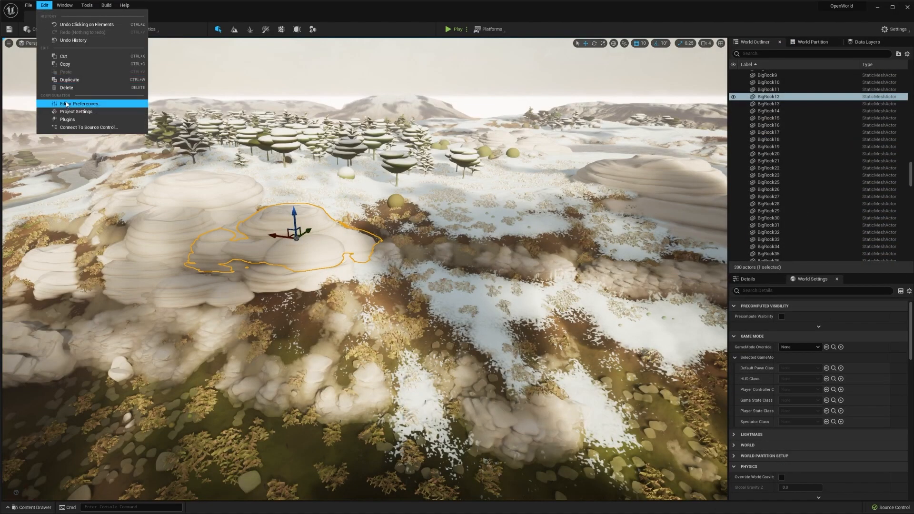
left_click(80, 105)
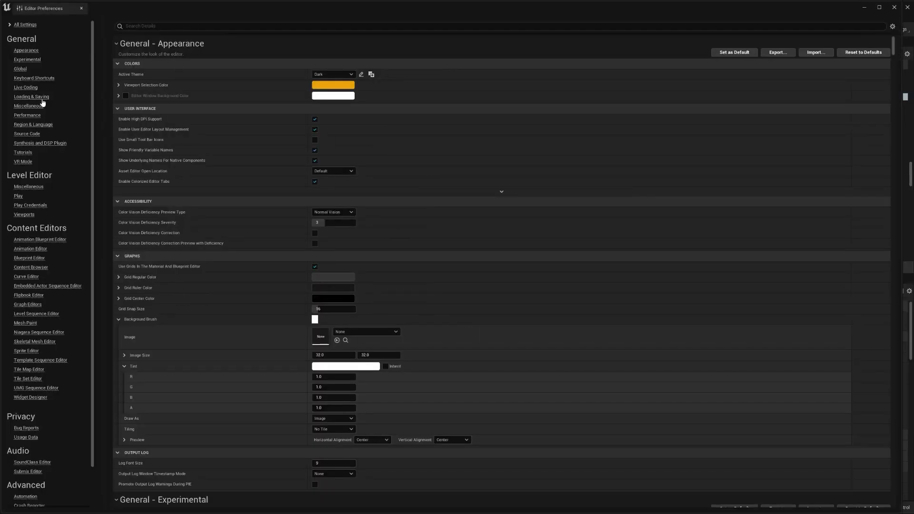
left_click(42, 97)
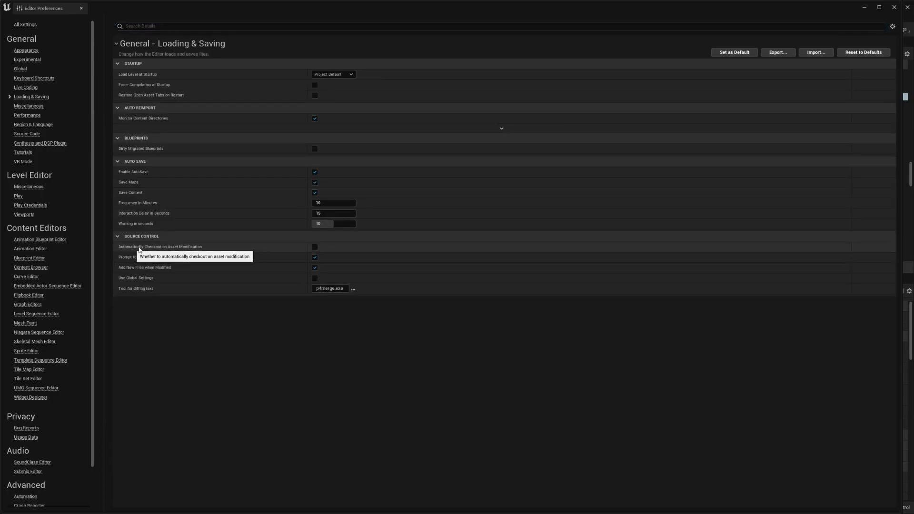
left_click(316, 248)
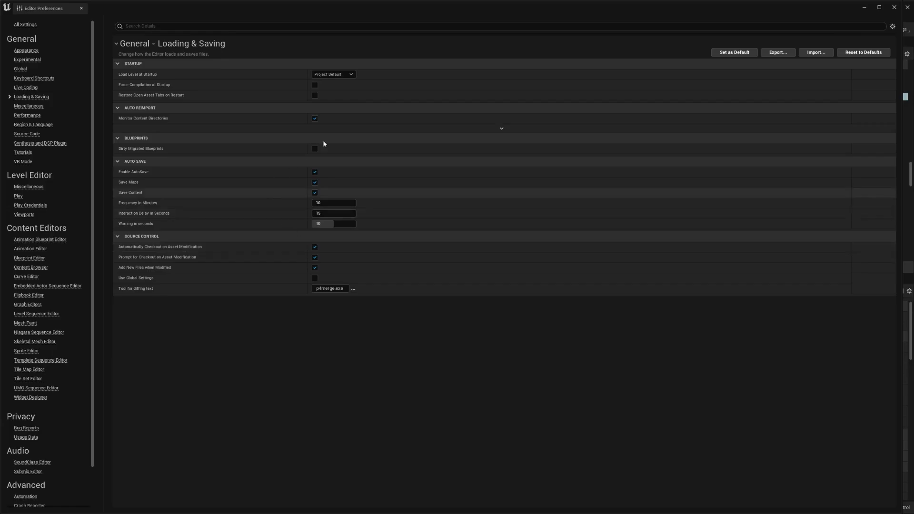
left_click(895, 7)
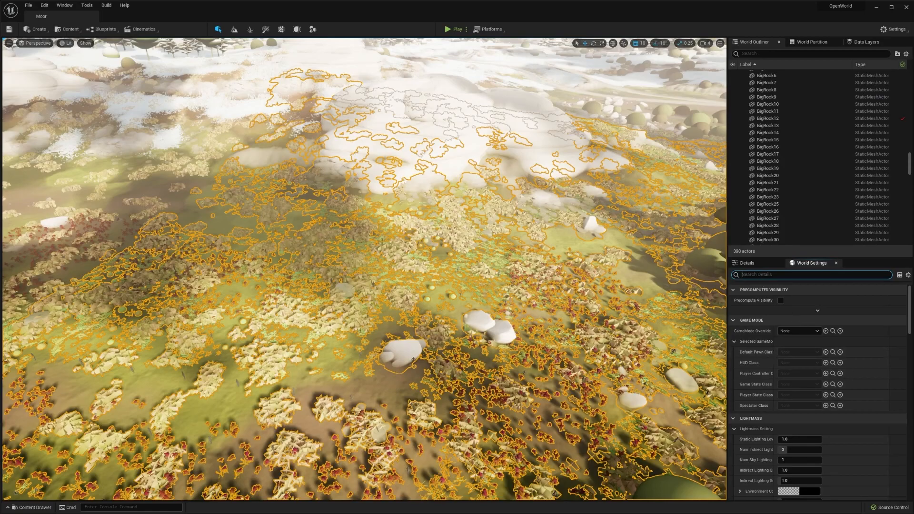
Search the World Settings for "exter" to examine the Use External Actors option, and clear the search
right_click_drag(364, 270, 224, 228)
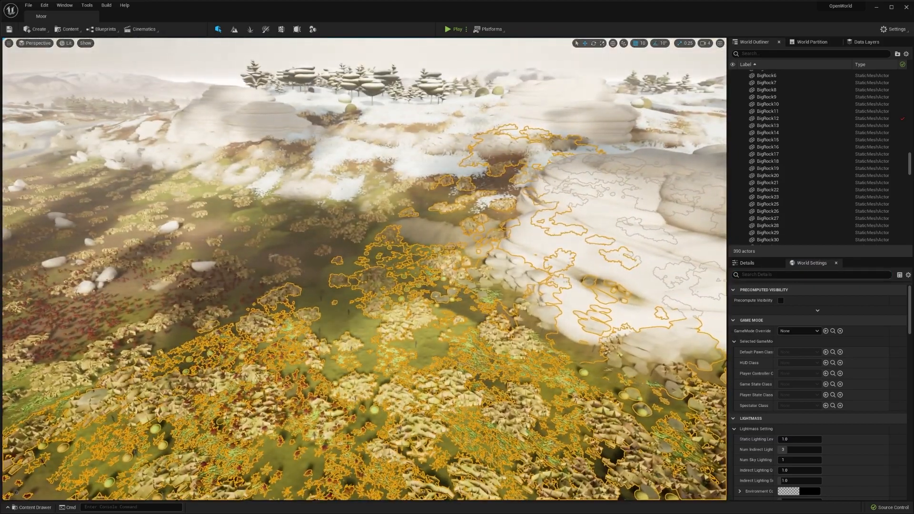
left_click(814, 274)
type("exter")
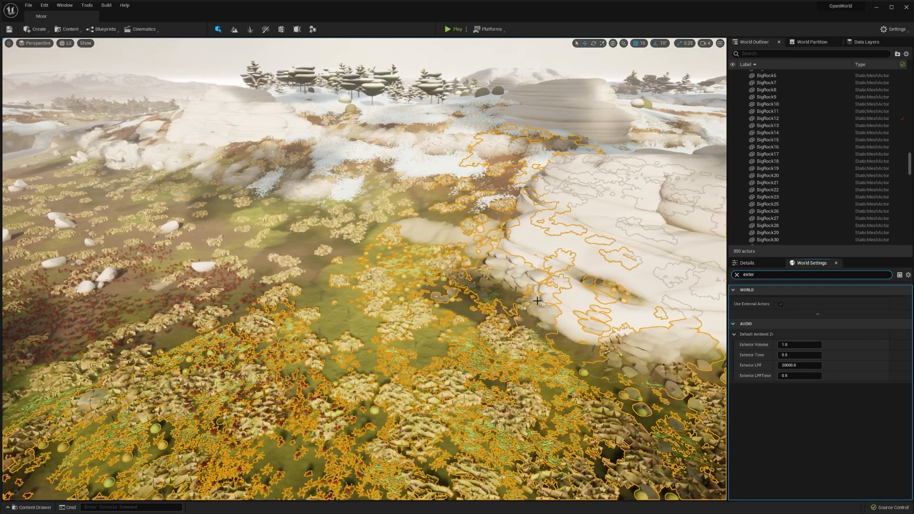
left_click(737, 275)
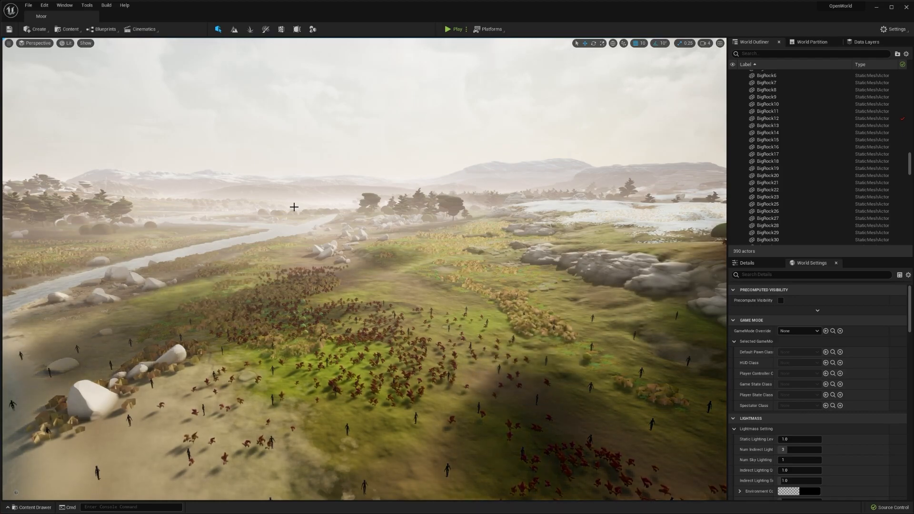
Show the whole Moor map in World Partition and select all of its grid cells
left_click(813, 42)
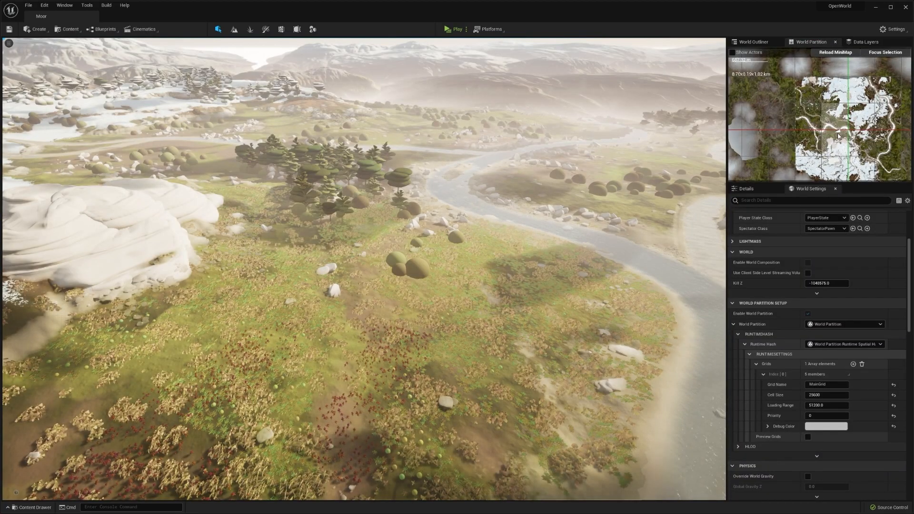
scroll(854, 145, "down", 5)
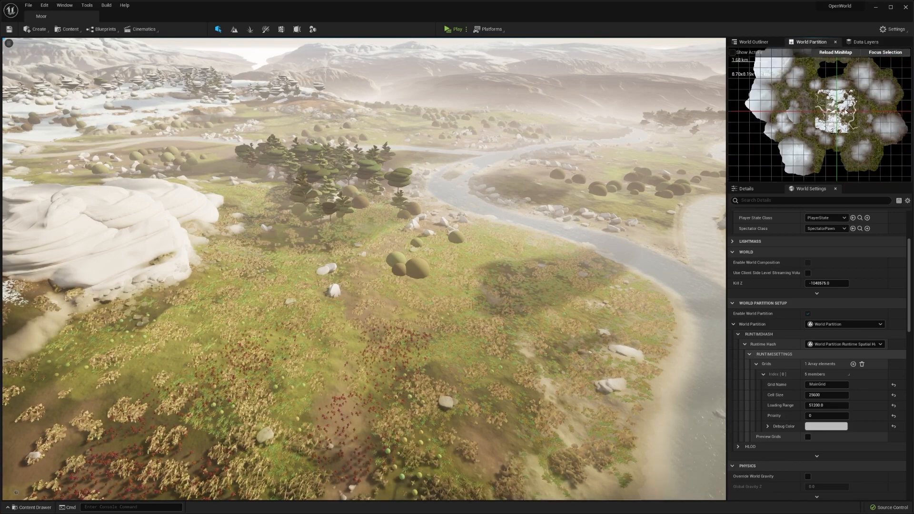
right_click_drag(820, 128, 822, 128)
left_click_drag(880, 175, 753, 66)
left_click(901, 147)
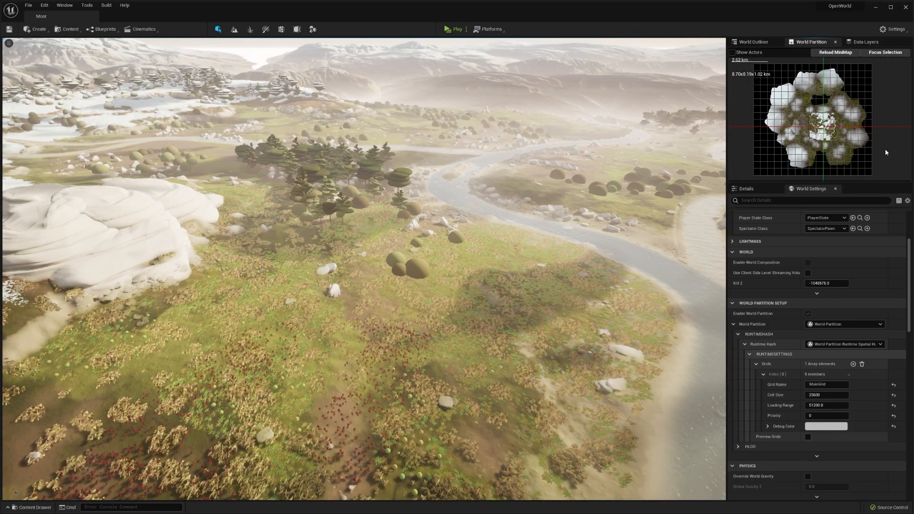
left_click_drag(881, 178, 744, 55)
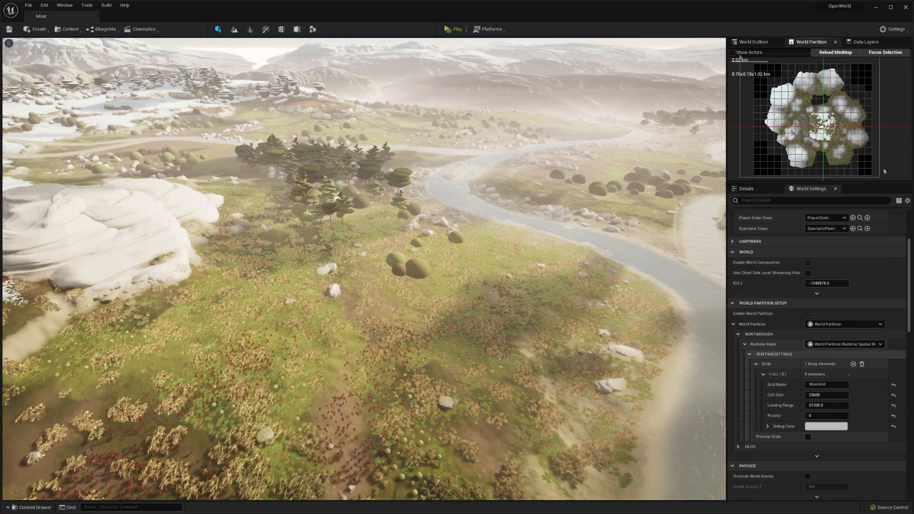
left_click(884, 168)
left_click_drag(883, 177, 722, 57)
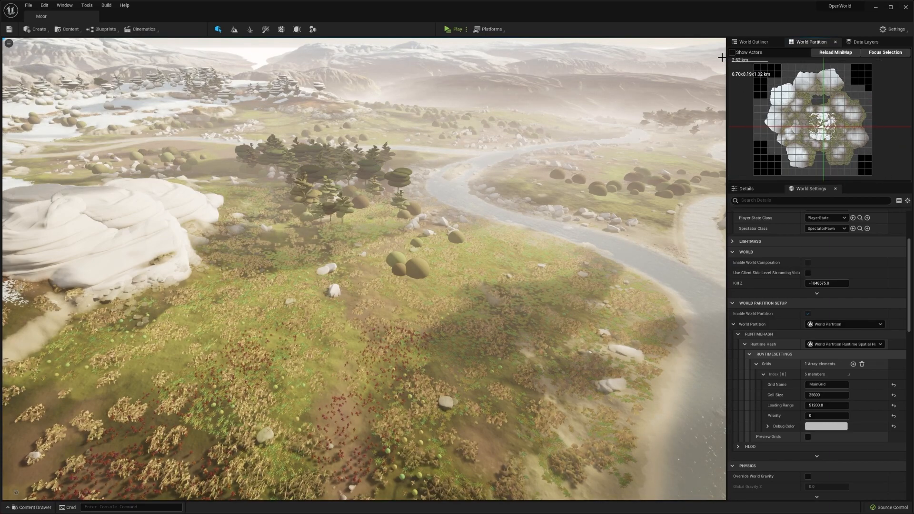
Unload the selected World Partition cells, saving the modified BigRock24 actor before unloading
right_click(818, 124)
left_click(843, 145)
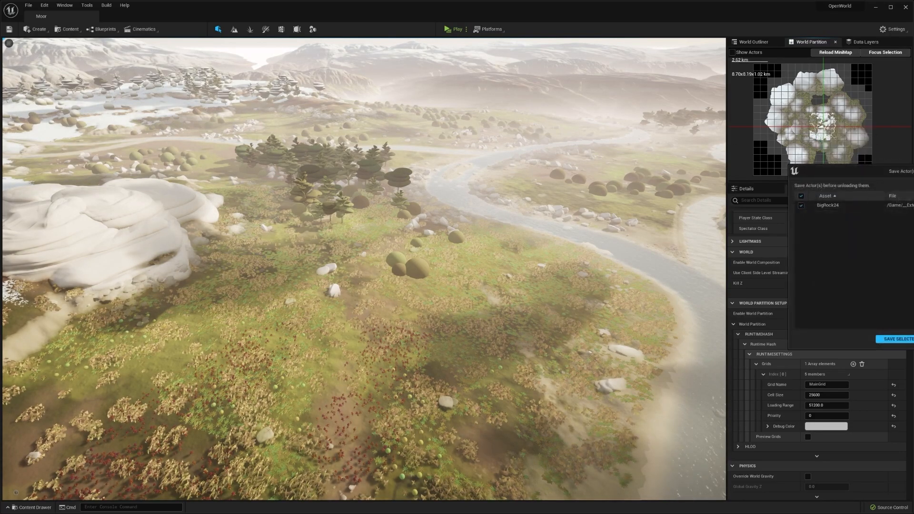
left_click(895, 339)
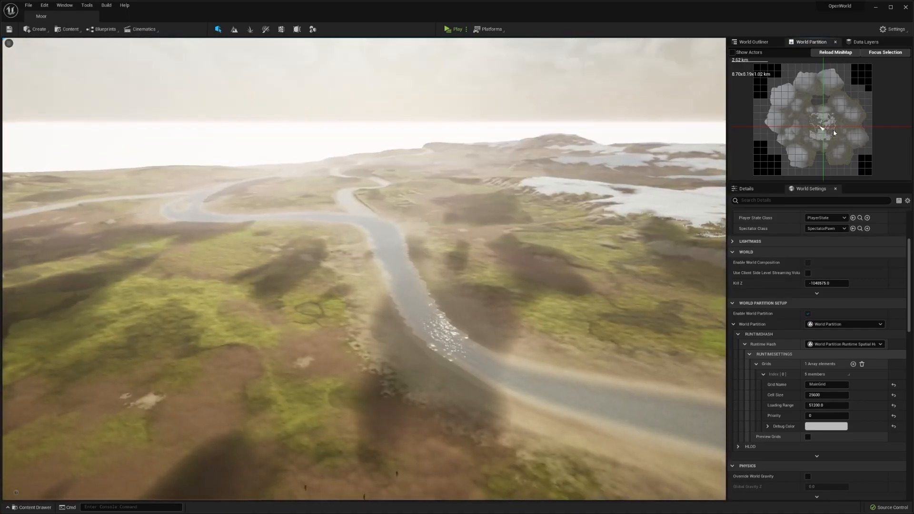
Load the selected World Partition cells around the map's centre and look over the terrain near the road
right_click(833, 130)
left_click(868, 146)
right_click_drag(516, 253, 419, 300)
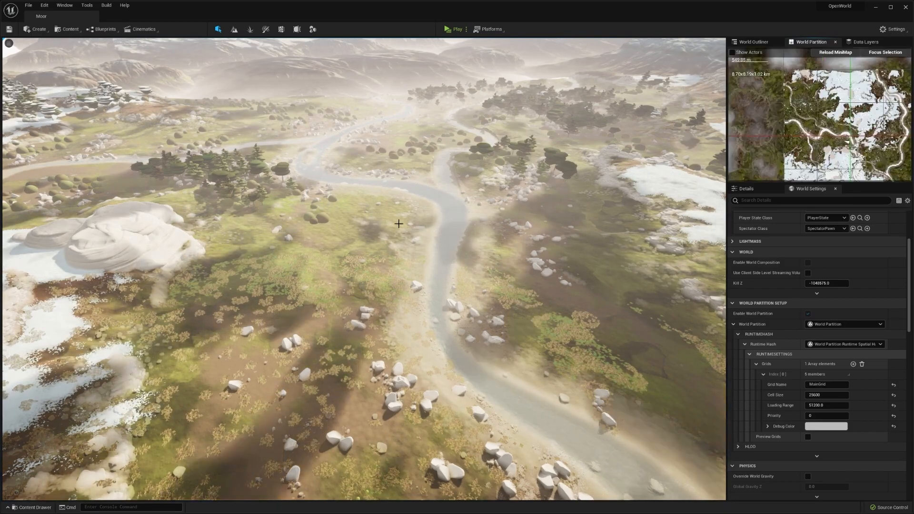
Move the BigRock4 actor from the snowy area across the road onto the grass on its far side
right_click_drag(398, 220, 347, 220)
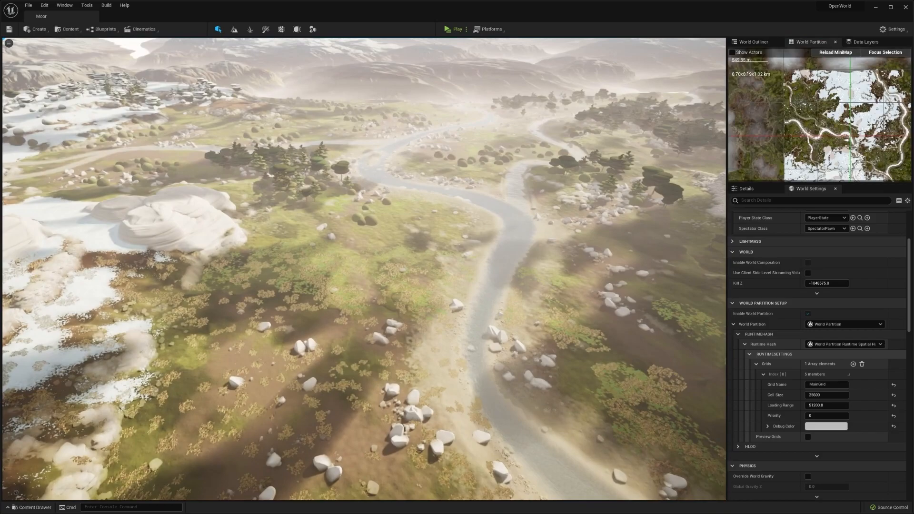
left_click(185, 207)
left_click_drag(185, 207, 162, 208, "alt")
right_click_drag(162, 207, 205, 224)
left_click_drag(85, 224, 539, 222)
mouse_move(539, 223)
right_mouse_down()
mouse_move(550, 205)
mouse_move(547, 227)
mouse_move(539, 226)
right_mouse_up()
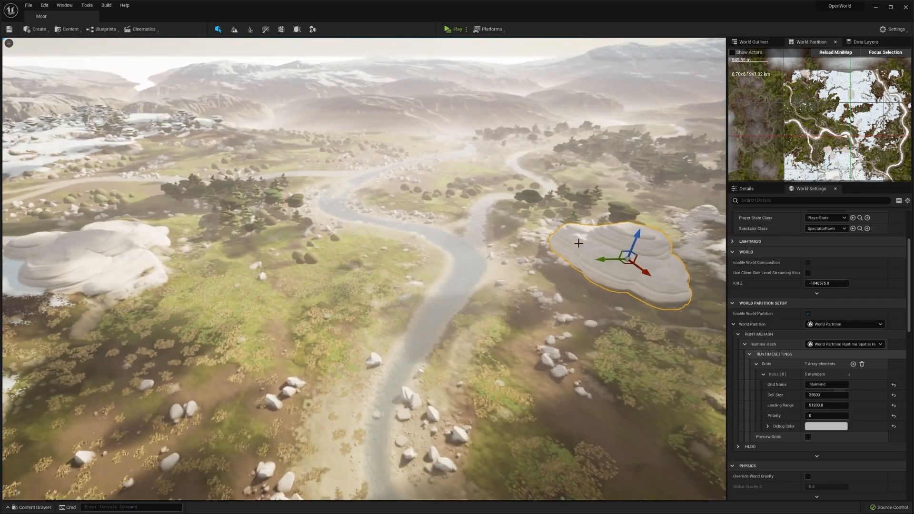
mouse_move(576, 285)
right_mouse_down()
mouse_move(591, 286)
mouse_move(565, 295)
right_mouse_up()
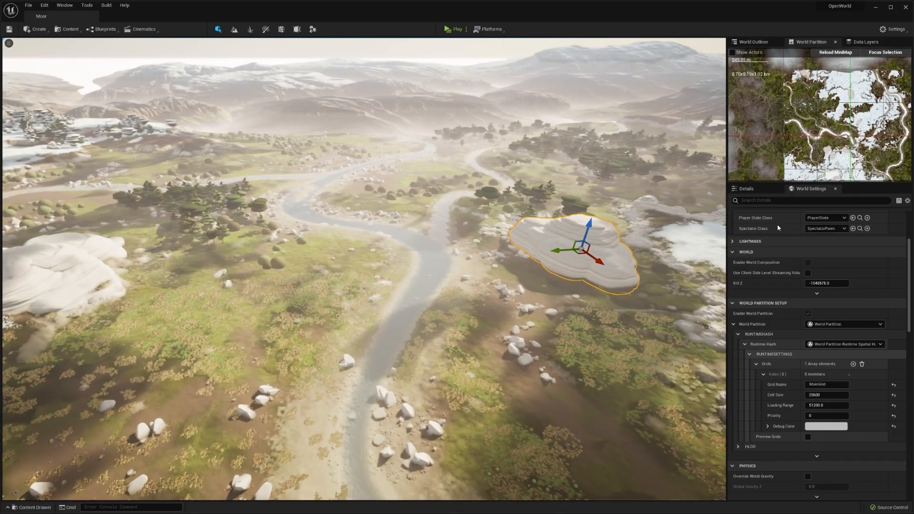
Unload the World Partition cell that covers BigRock4's original place in the snowy area
scroll(823, 150, "up", 5)
right_click_drag(820, 150, 806, 124)
right_click(864, 139)
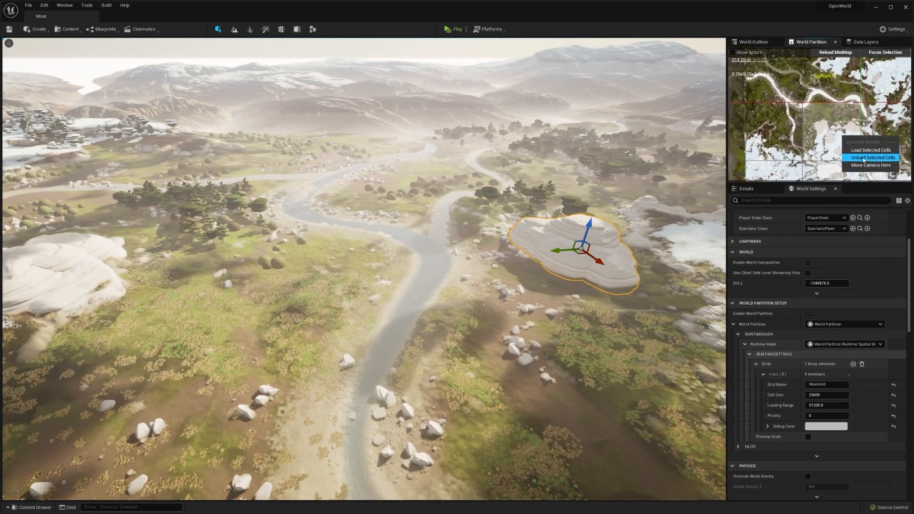
left_click(866, 158)
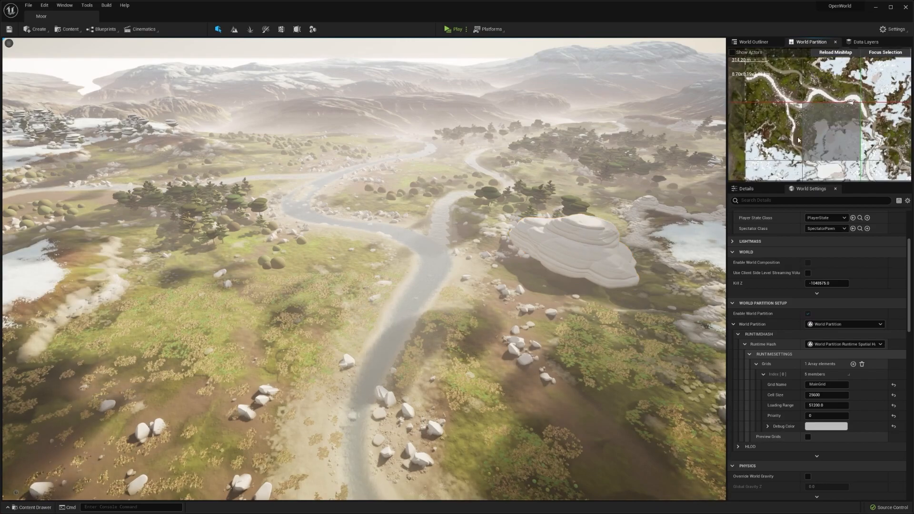
right_click_drag(832, 118, 831, 151)
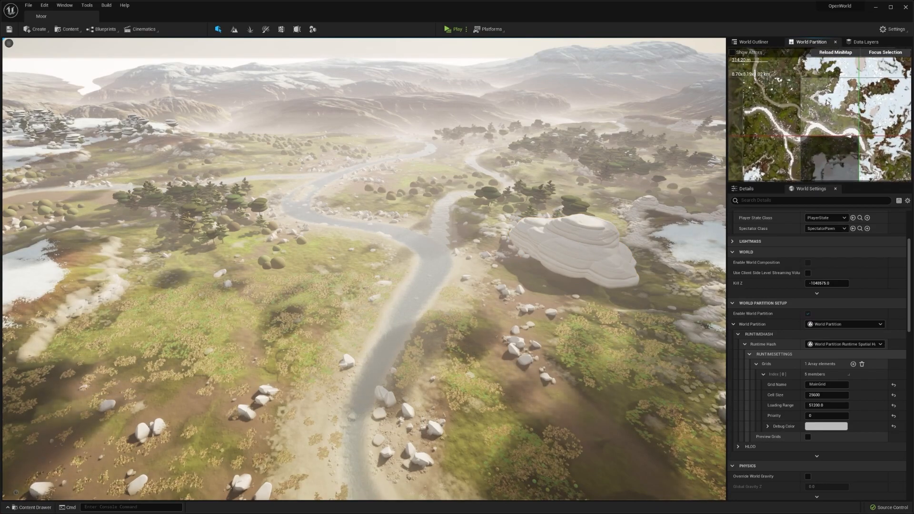
Unload the selected World Partition cell directly above the unloaded one on the minimap, and load the selection again
right_click(850, 113)
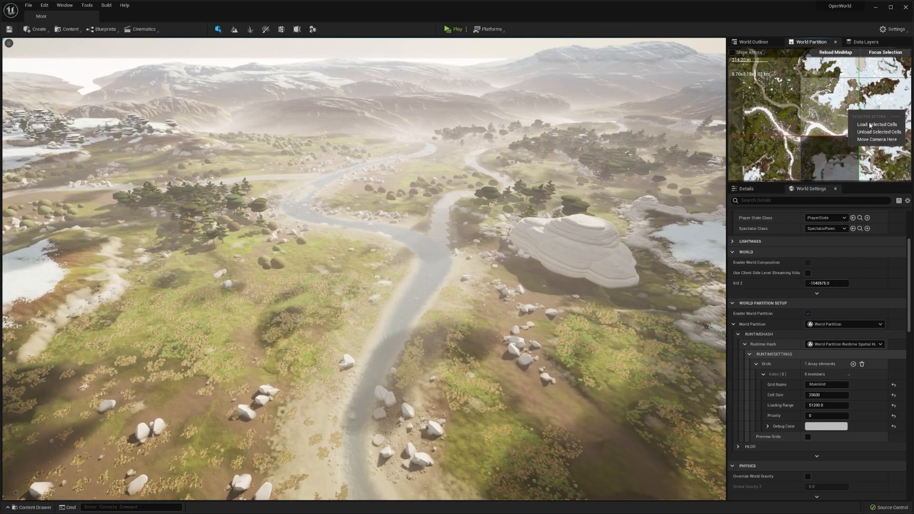
left_click(870, 132)
right_click(837, 119)
left_click(863, 131)
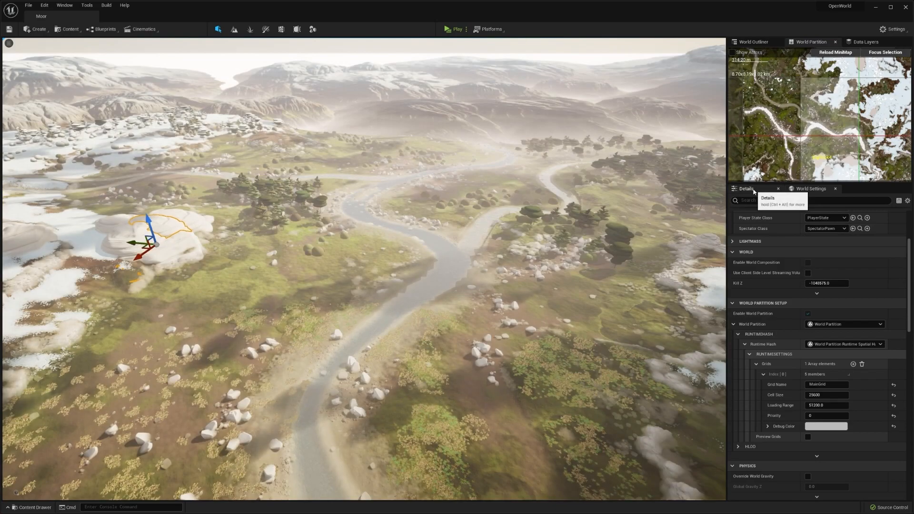
Examine the Grid Placement options in BigRock4's World Partition details, and leave them unchanged
left_click(755, 191)
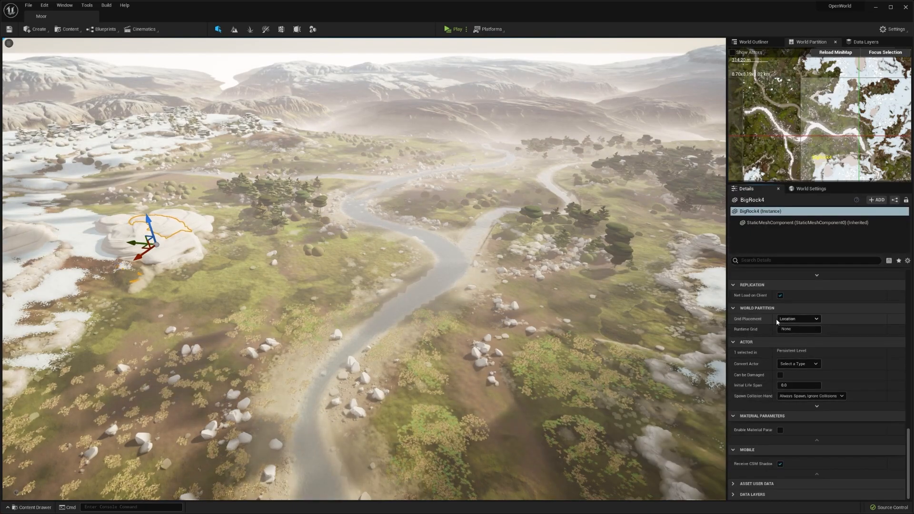
left_click(803, 320)
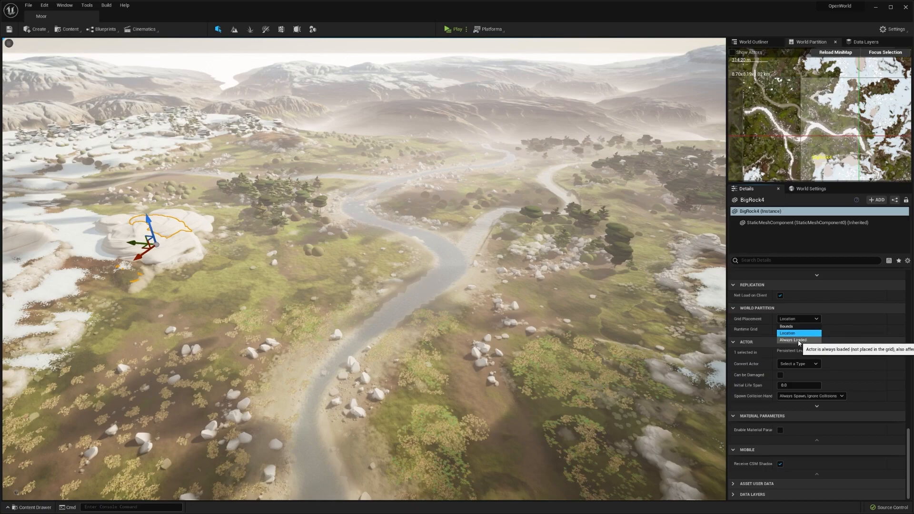
right_click_drag(533, 300, 505, 276)
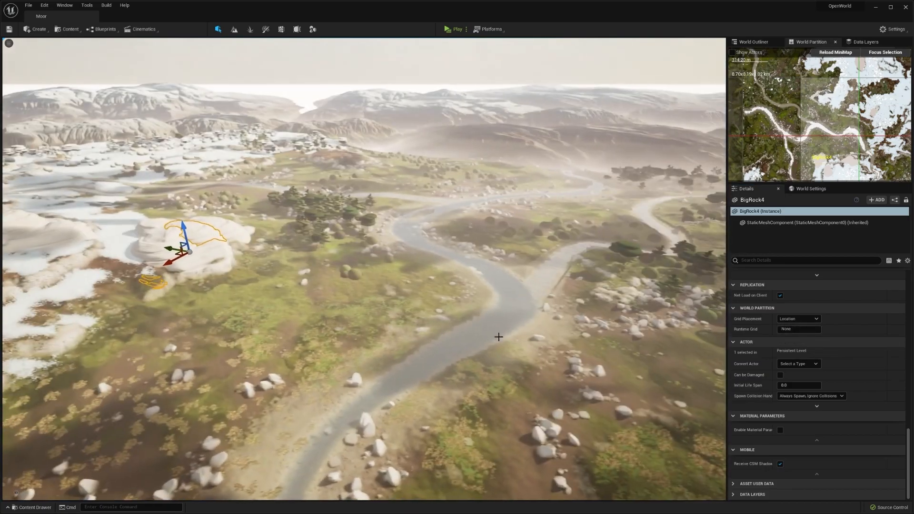
Enable Preview Grids in the World Partition runtime settings of the World Settings and view the MainGrid lines on the terrain
left_click(808, 189)
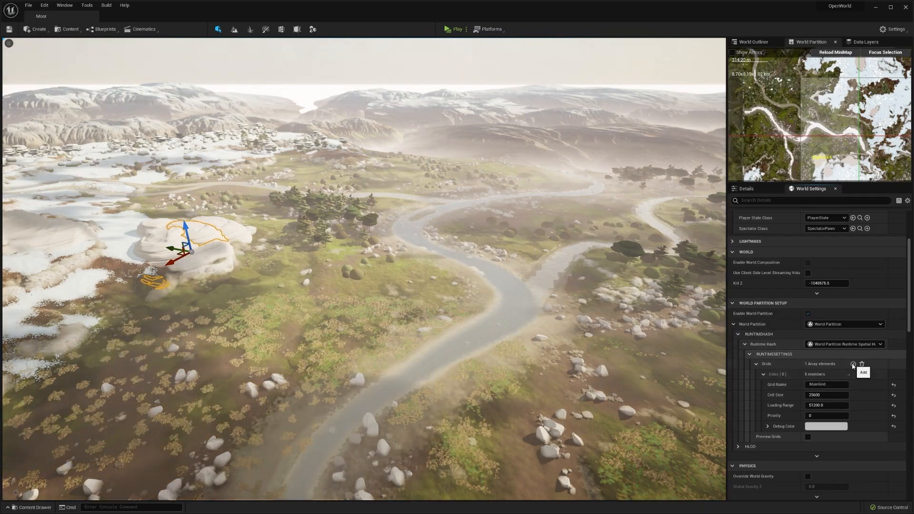
left_click(764, 374)
left_click(764, 374)
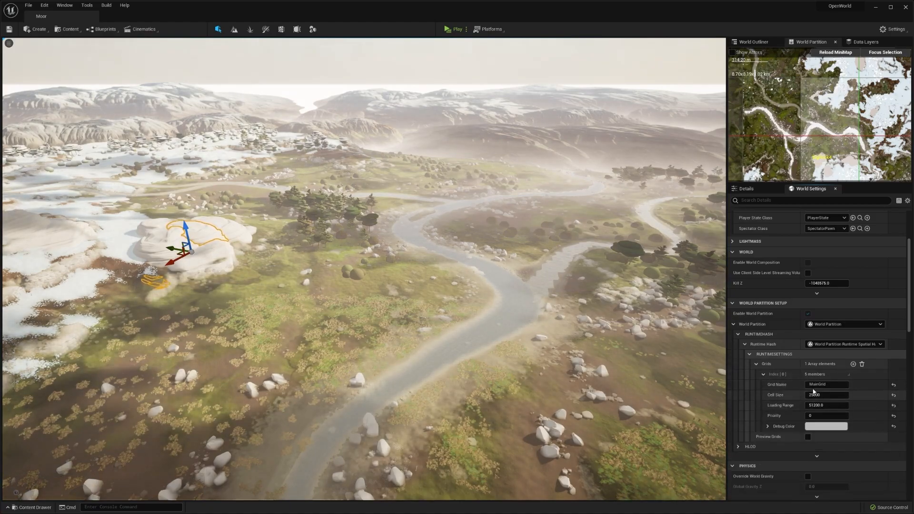
left_click(822, 396)
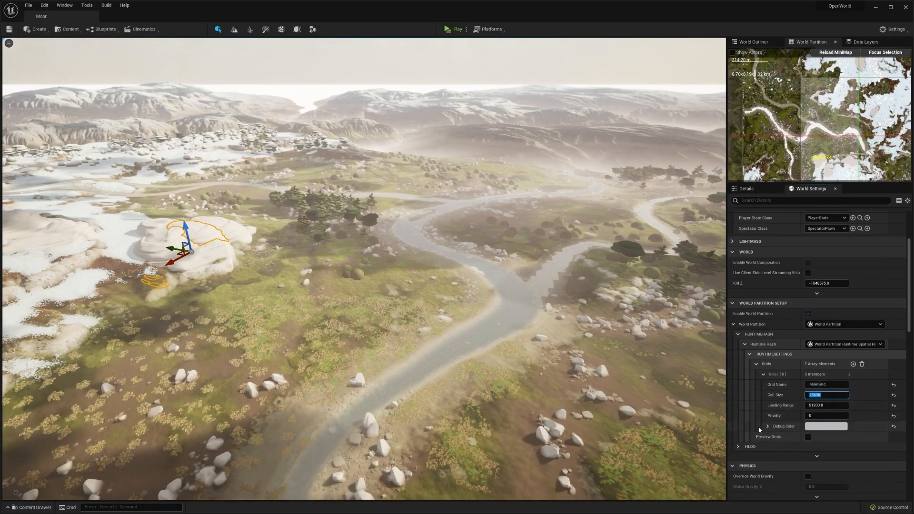
left_click(808, 438)
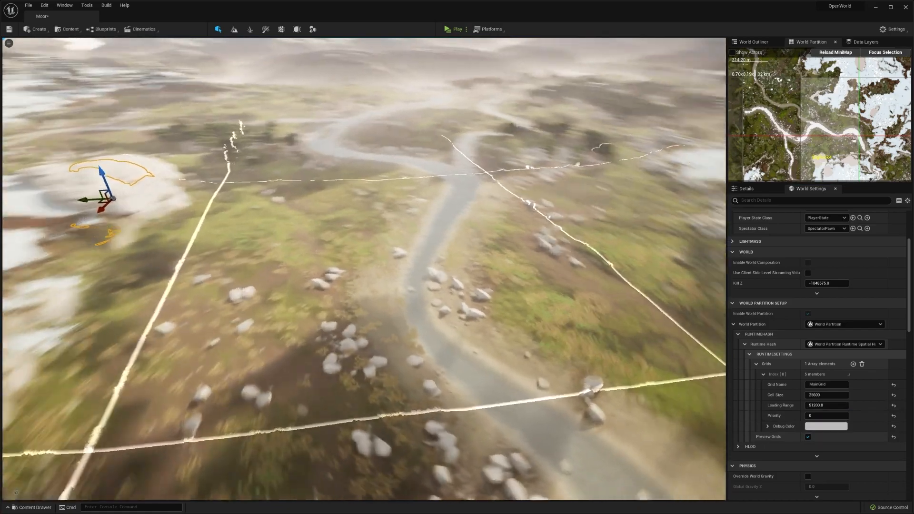
right_click_drag(414, 271, 454, 313)
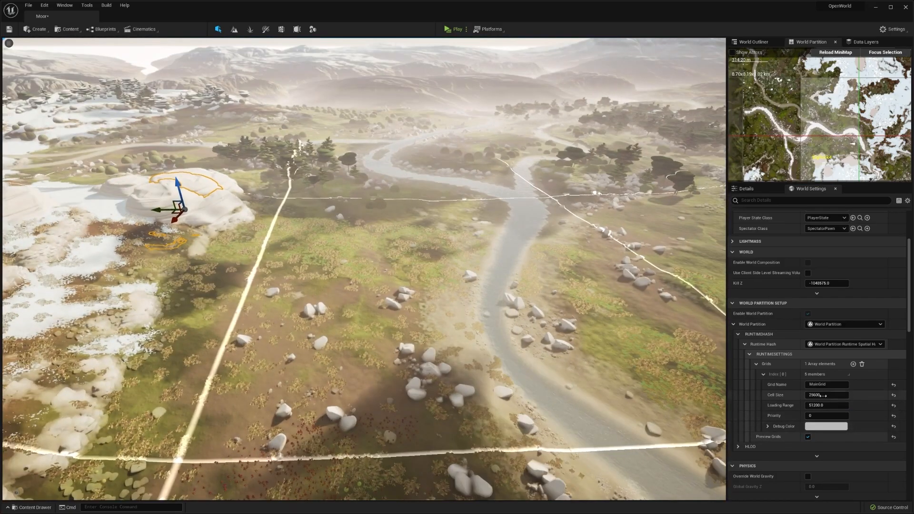
Set the MainGrid's Cell Size to 10000 and inspect the smaller grid cells in the viewport
left_click(826, 395)
left_click(830, 406)
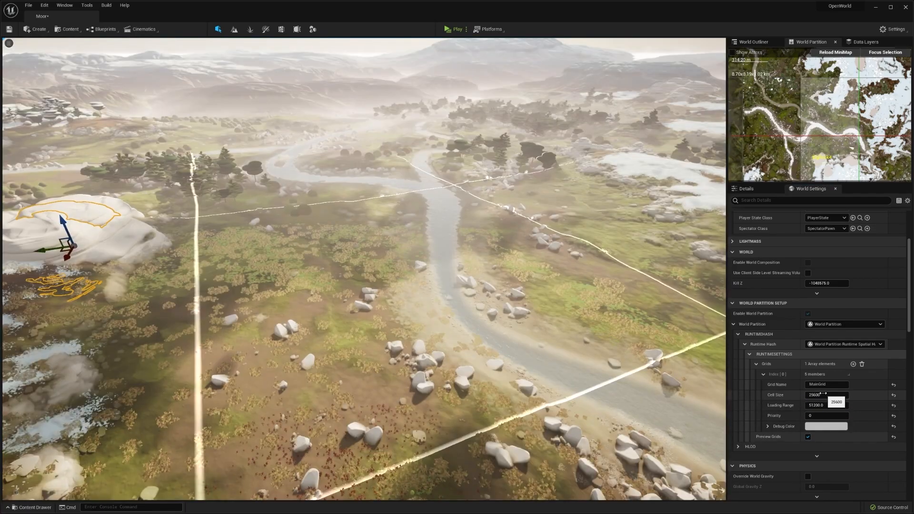
key("shift+Tab")
type("1000")
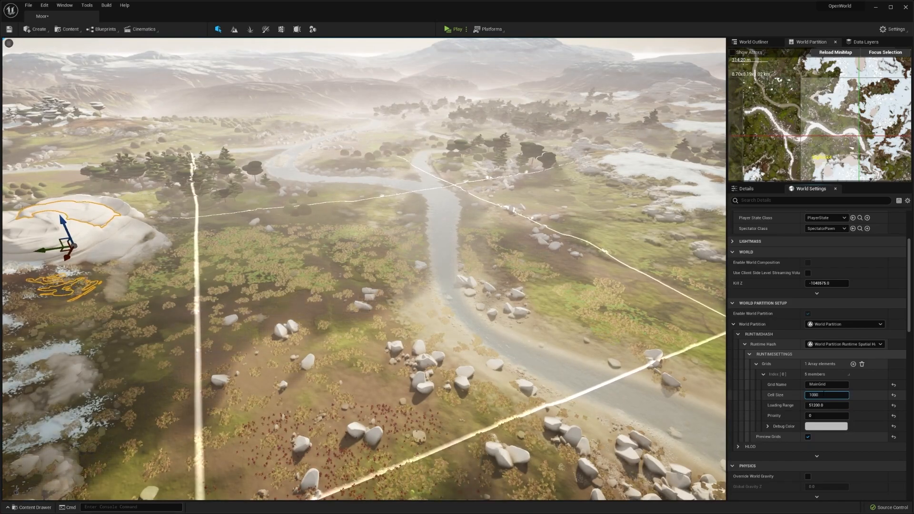
type("0")
key("Return")
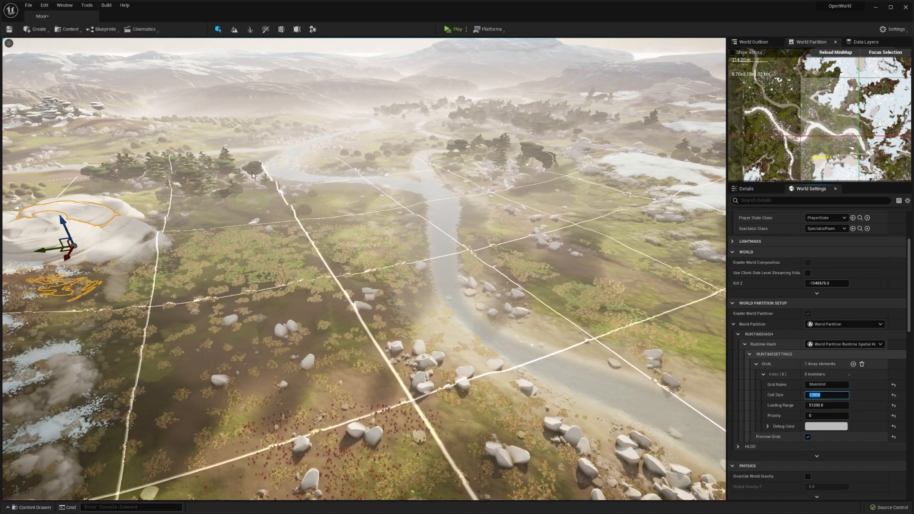
key("d")
right_click_drag(358, 391, 324, 406)
right_click_drag(476, 304, 514, 301)
key("d")
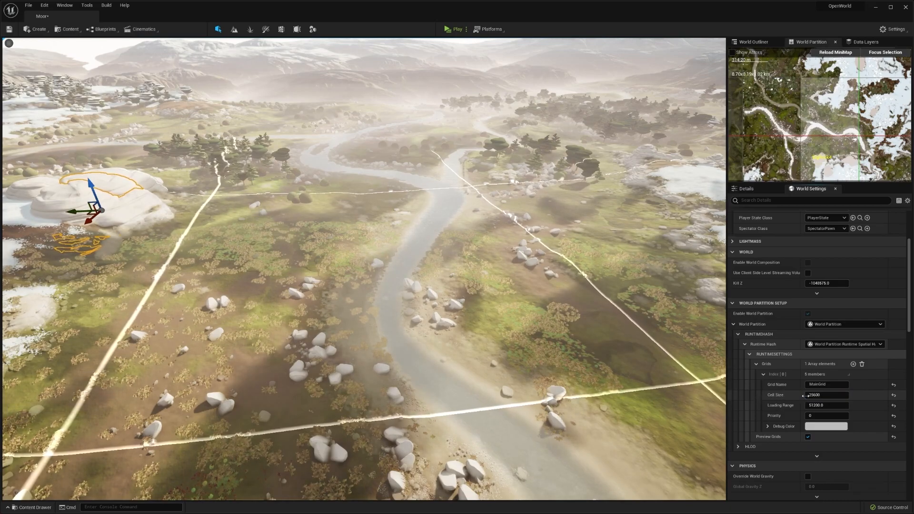
Compare the MainGrid's Cell Size with the cells and loaded area on the World Partition minimap
left_click(804, 396)
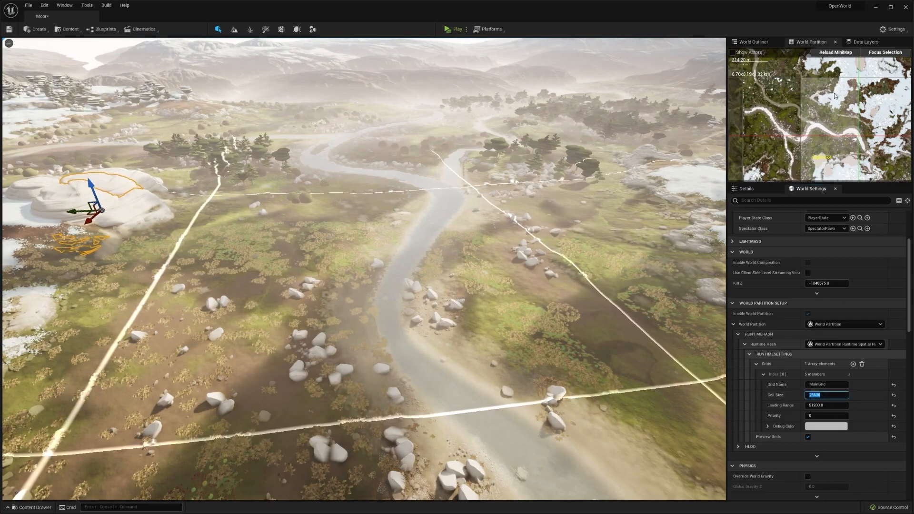
scroll(835, 98, "down", 1)
right_click_drag(844, 134, 770, 107)
scroll(808, 120, "down", 2)
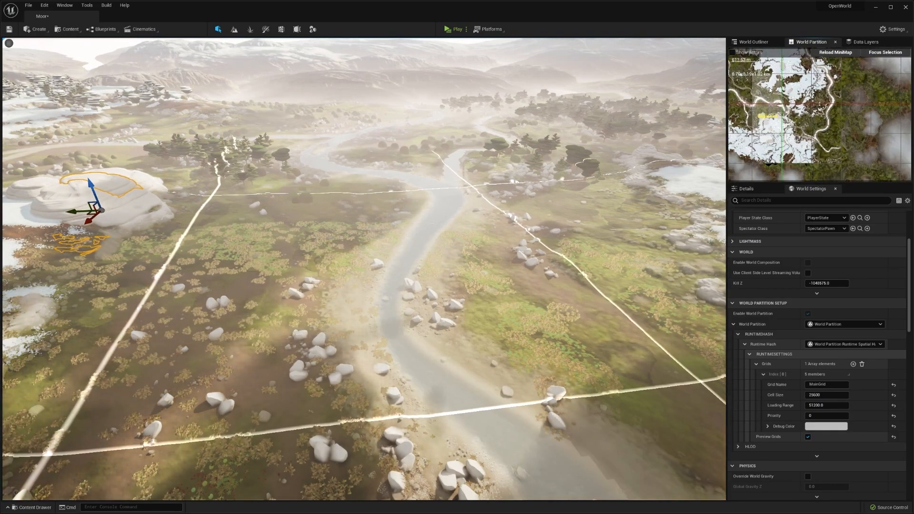
scroll(770, 89, "up", 3)
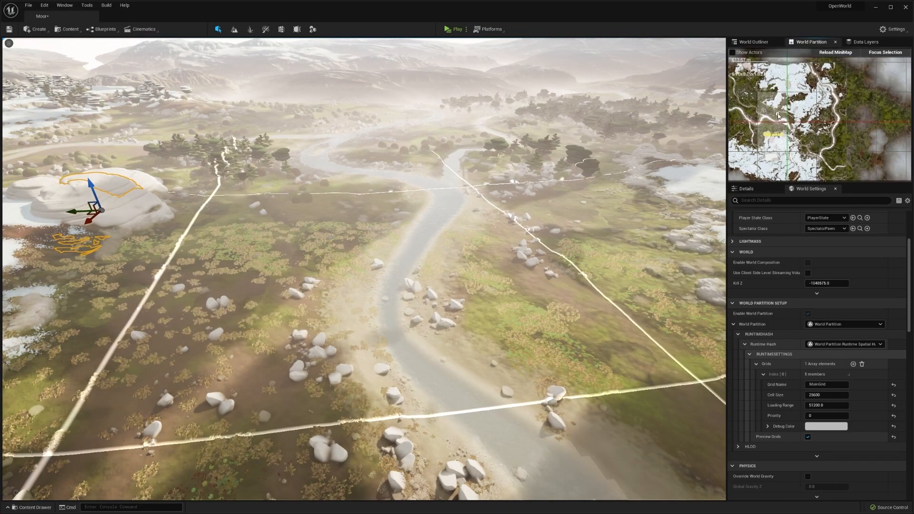
right_click_drag(808, 138, 805, 145)
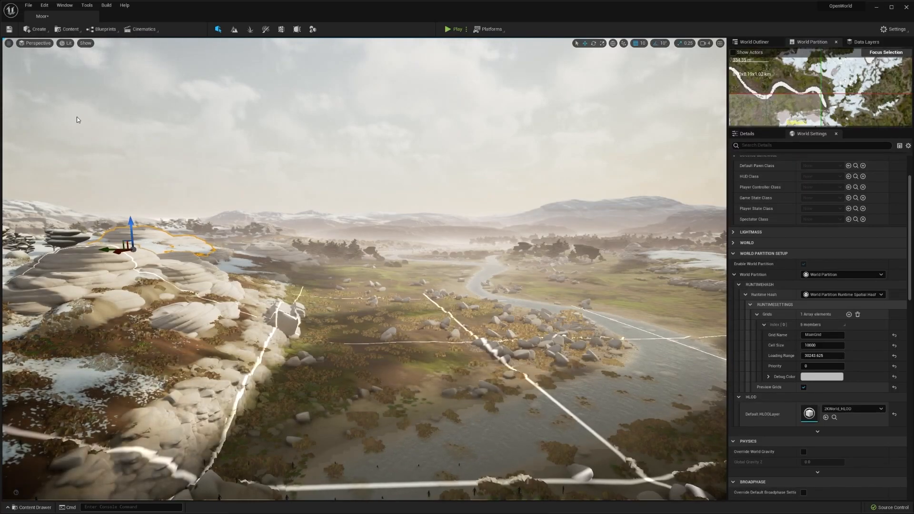
Open the World Partition section of the Project Settings
left_click(44, 5)
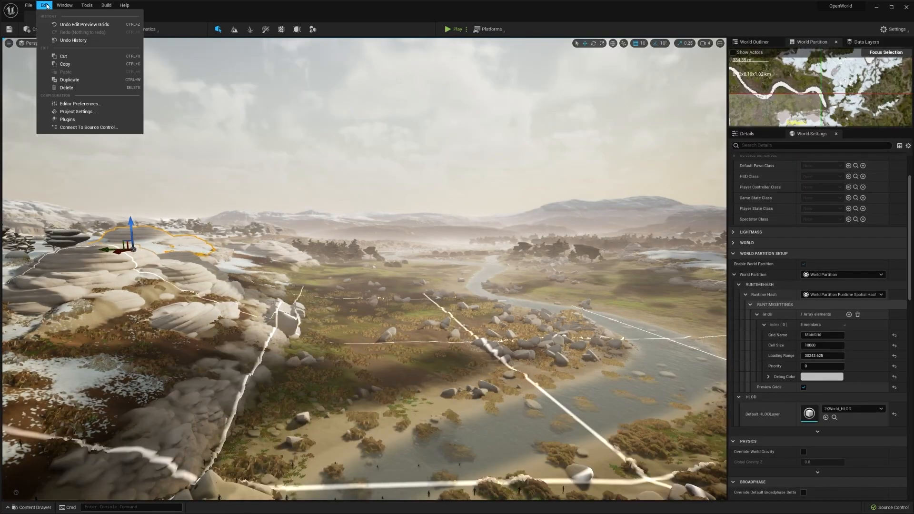
left_click(72, 111)
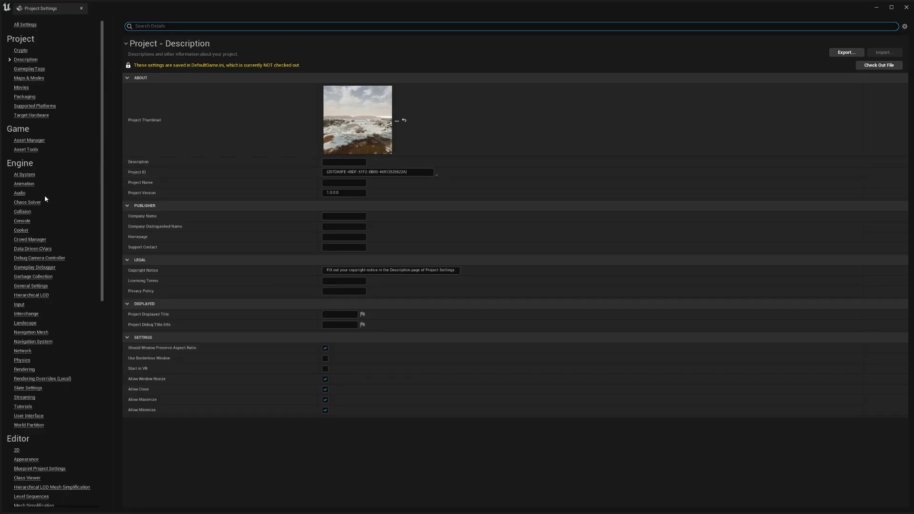
scroll(53, 334, "down", 2)
left_click(28, 391)
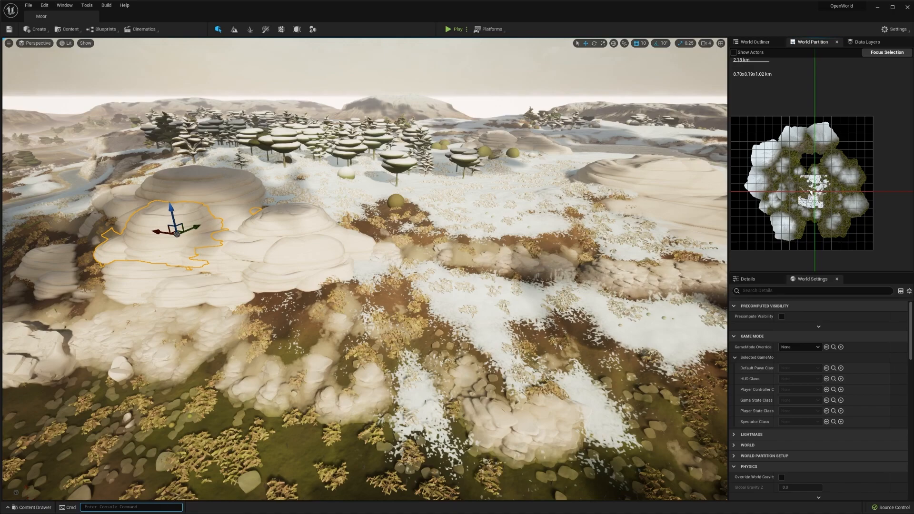
Show the minimap's reload option by running the console command wp.MiniMap.ShowReloadButton 1
scroll(811, 206, "up", 5)
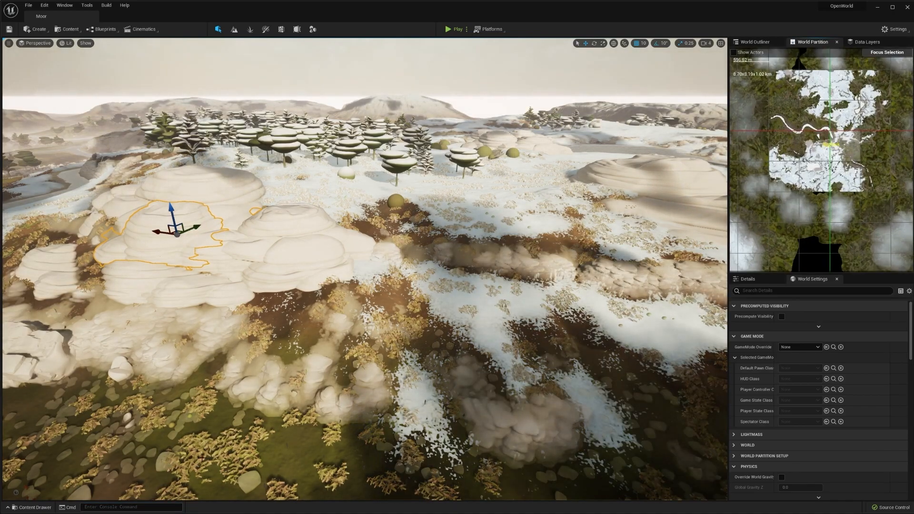
left_click(124, 509)
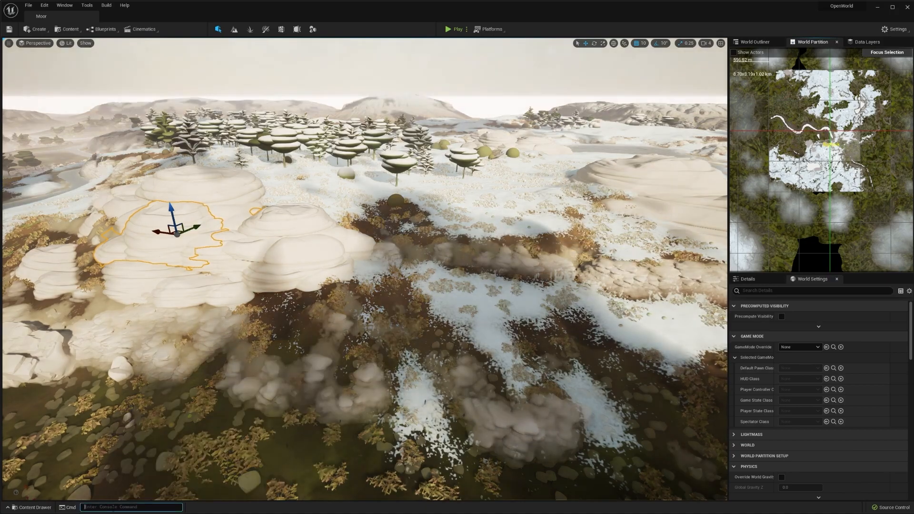
type("wp.")
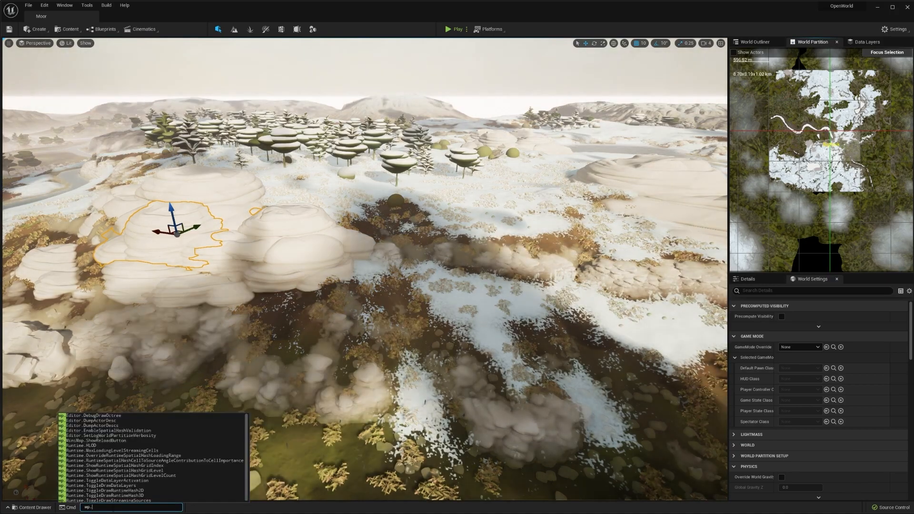
type("minimap")
key("Tab")
type("1")
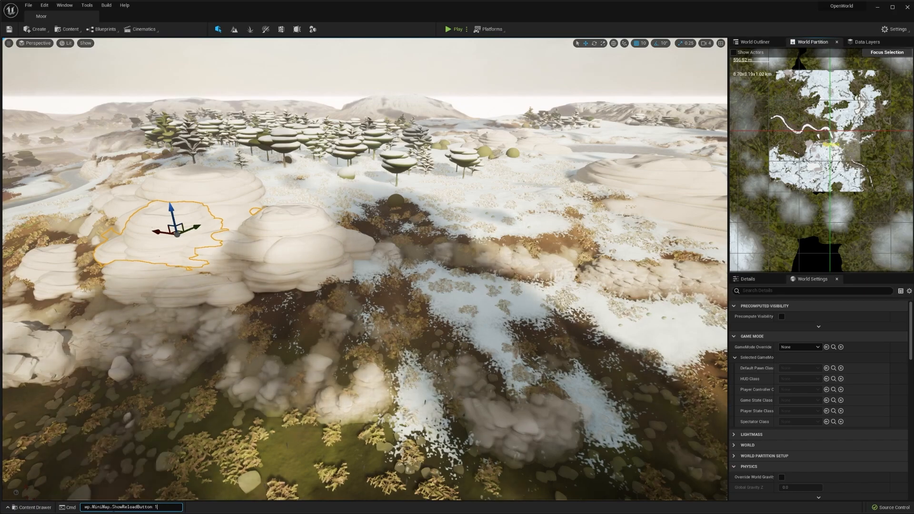
key("Return")
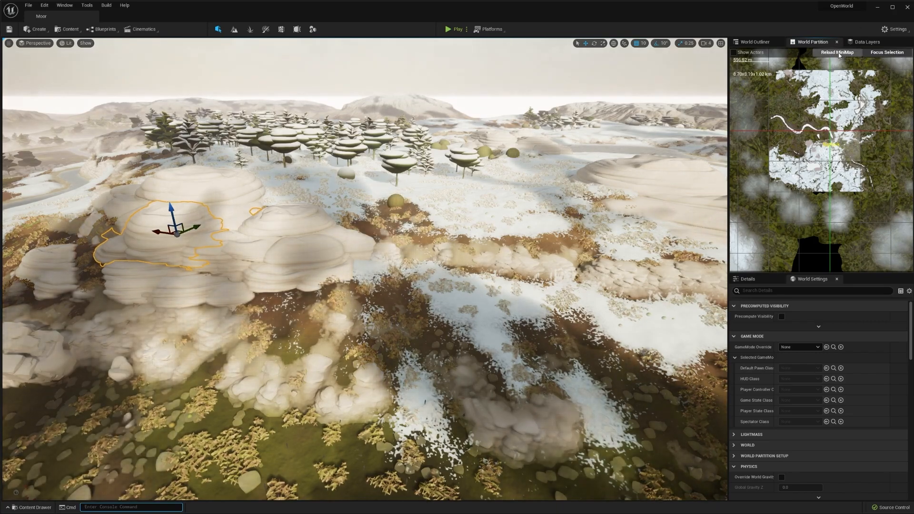
Reload the World Partition minimap and inspect its refreshed terrain and roads close up
left_click(838, 52)
scroll(845, 174, "up", 2)
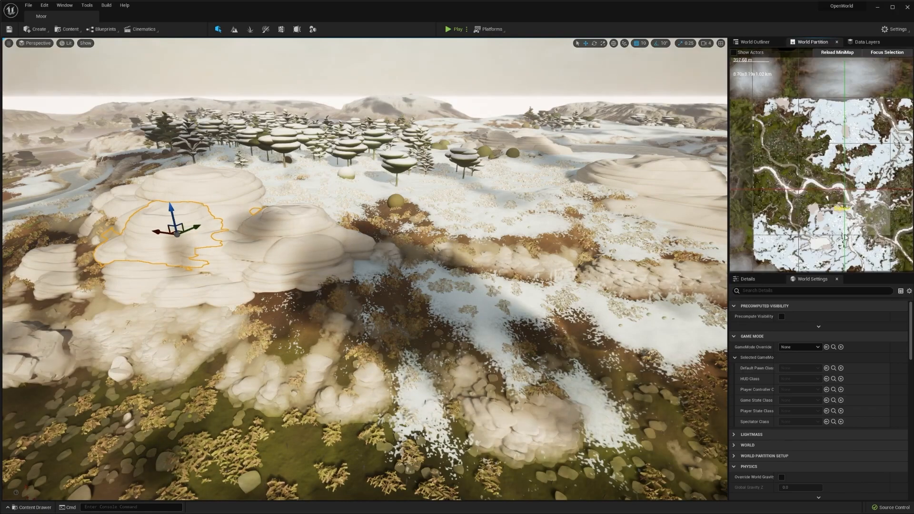
scroll(862, 192, "up", 5)
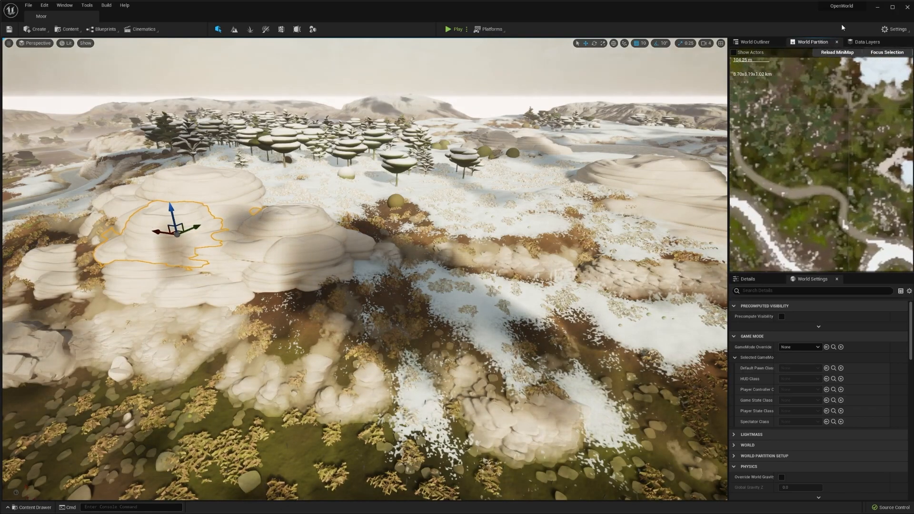
Search the World Outliner for "mini" and select the WorldPartitionMiniMap actor
left_click(755, 42)
type("ini")
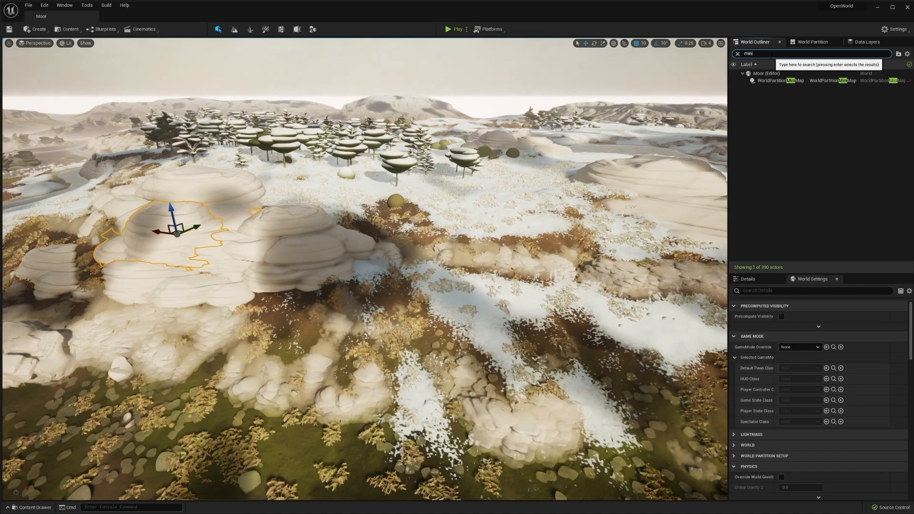
left_click(781, 80)
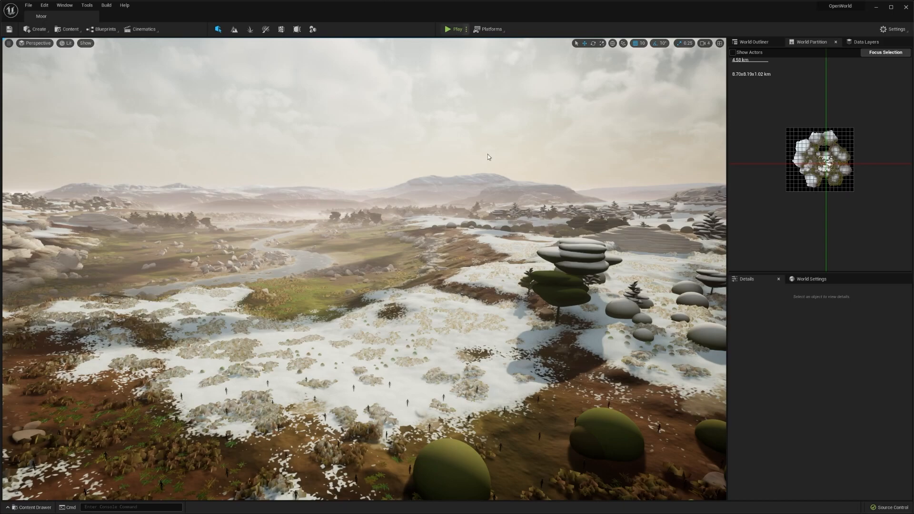
Start playing the level and turn off World Partition HLODs with the console command wp.Runtime.HLOD 0
key("alt+p")
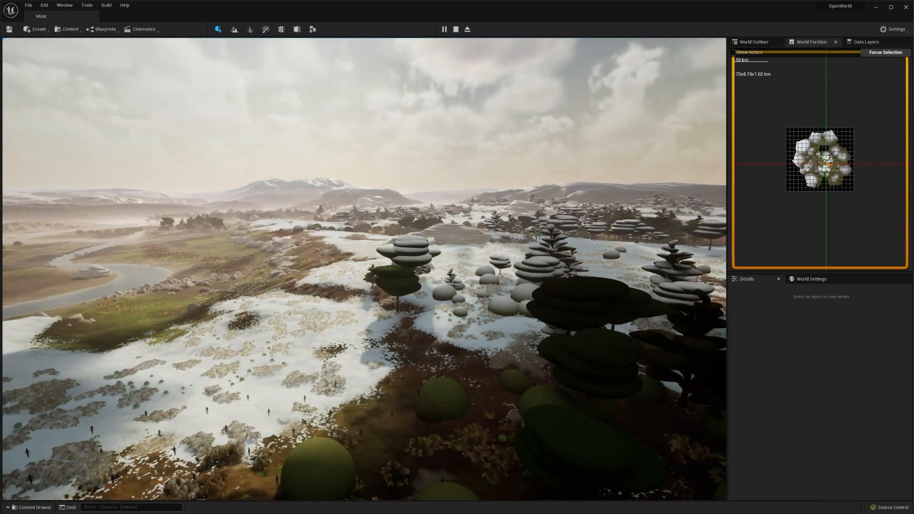
key("grave")
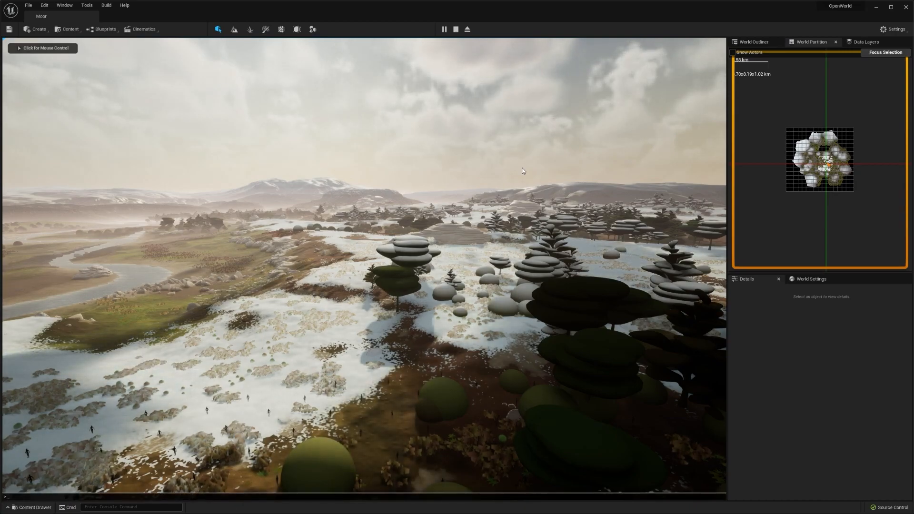
type("w")
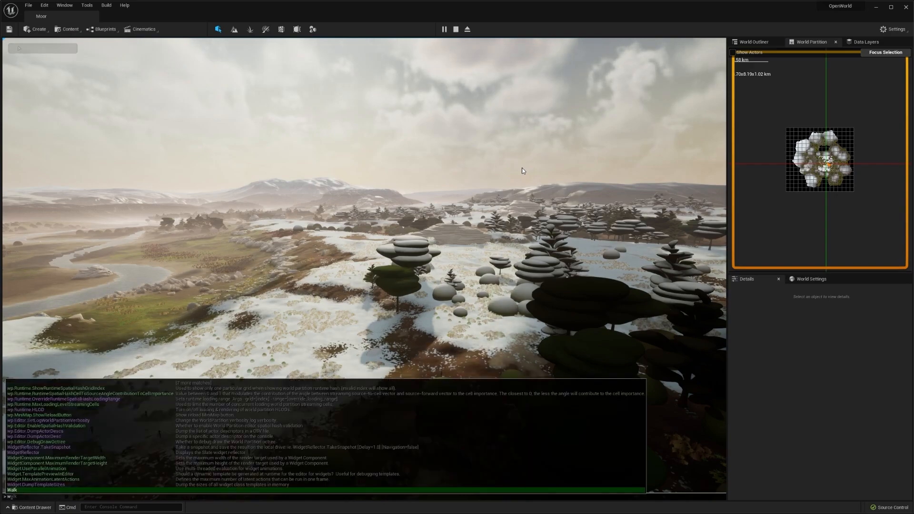
type("p.ru")
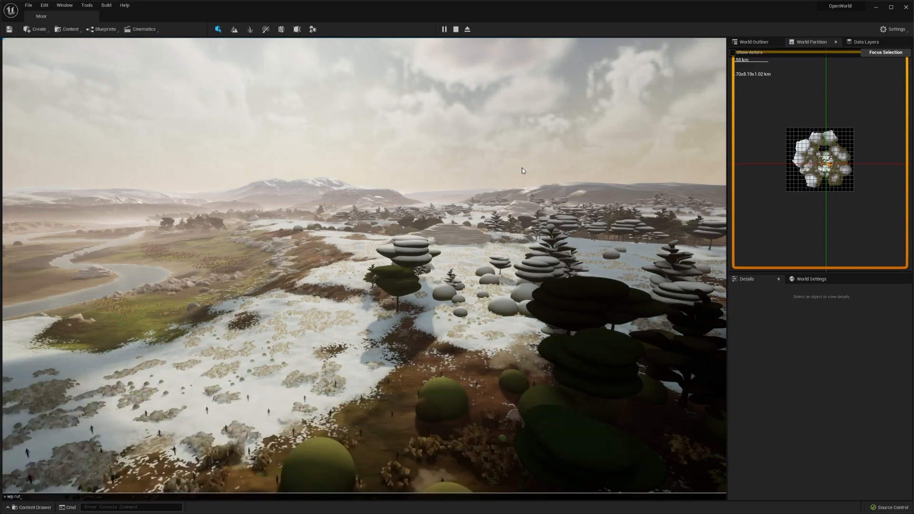
type("ntime")
key("Tab")
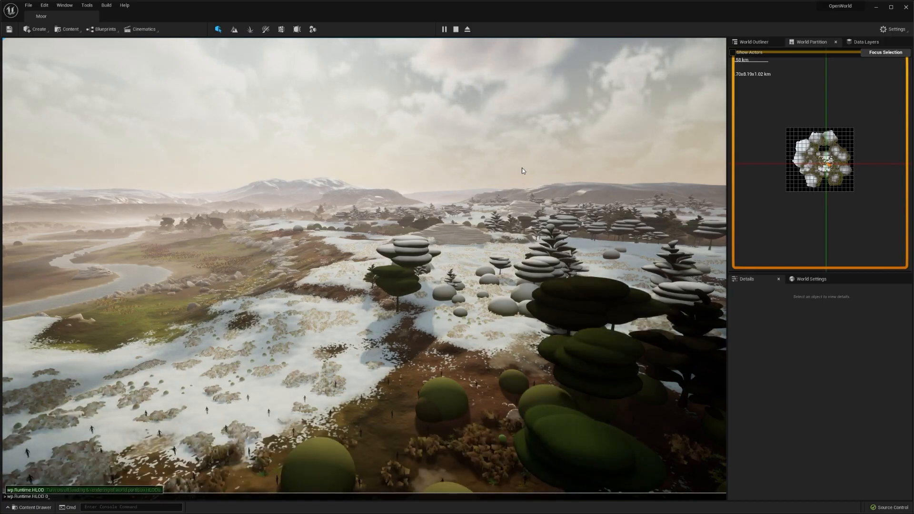
type("0")
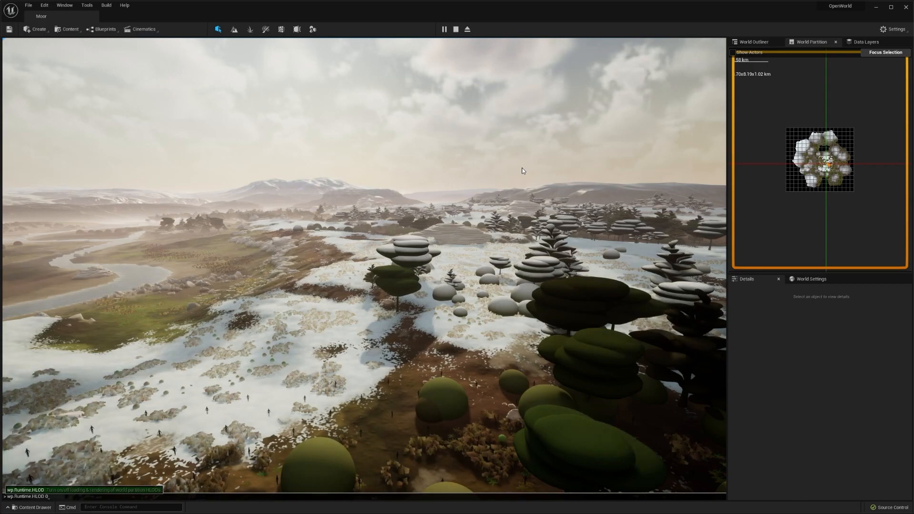
key("Return")
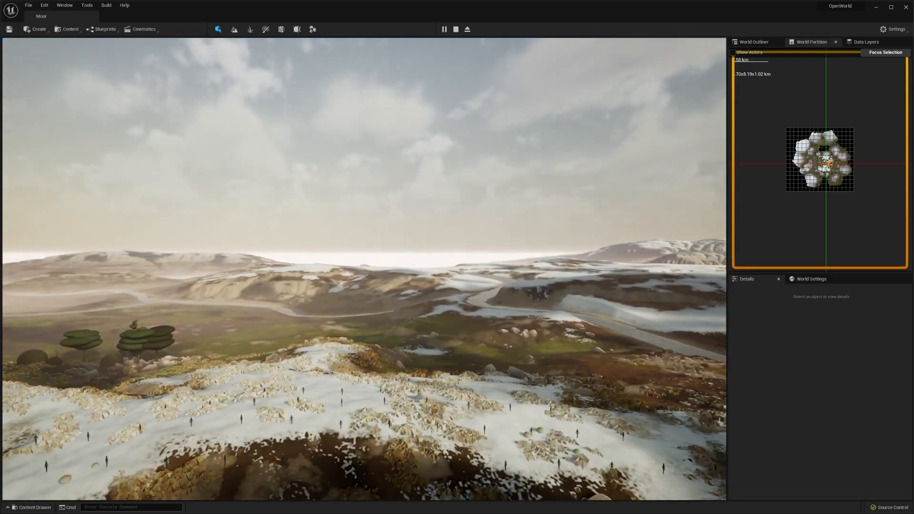
Turn World Partition HLOD rendering back on from the in-game console and return control to the game
key("grave")
type("wp")
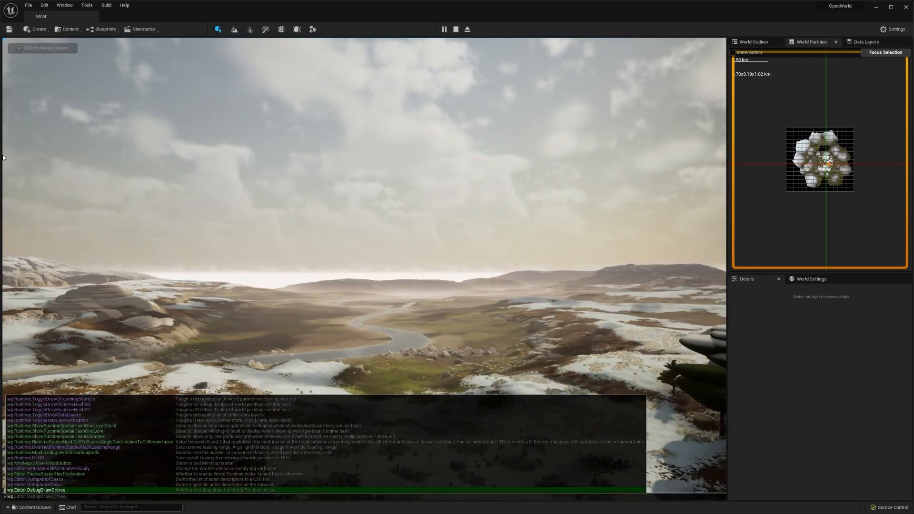
left_click(3, 158)
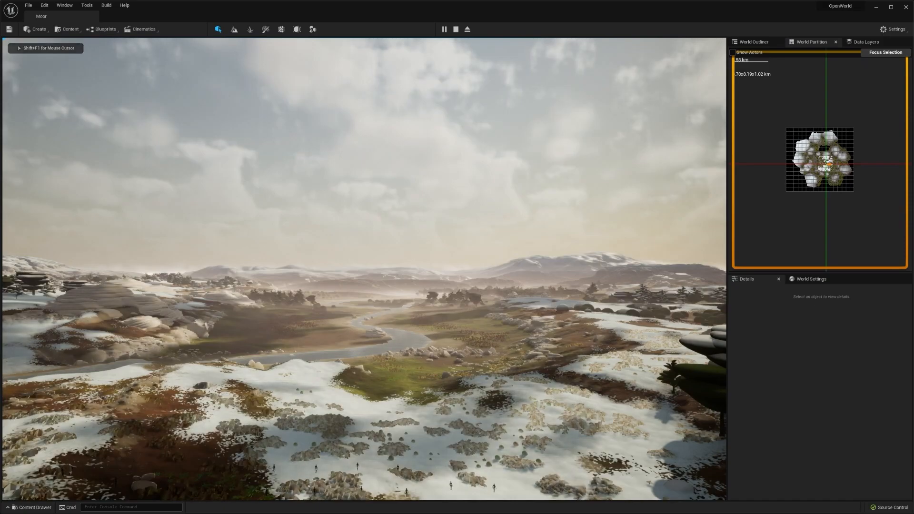
Display the 2D runtime hash debug grid with wp.Runtime.ToggleDrawRuntimeHash2D, examine its cells around the player, and stop the play session
key("grave")
key("grave")
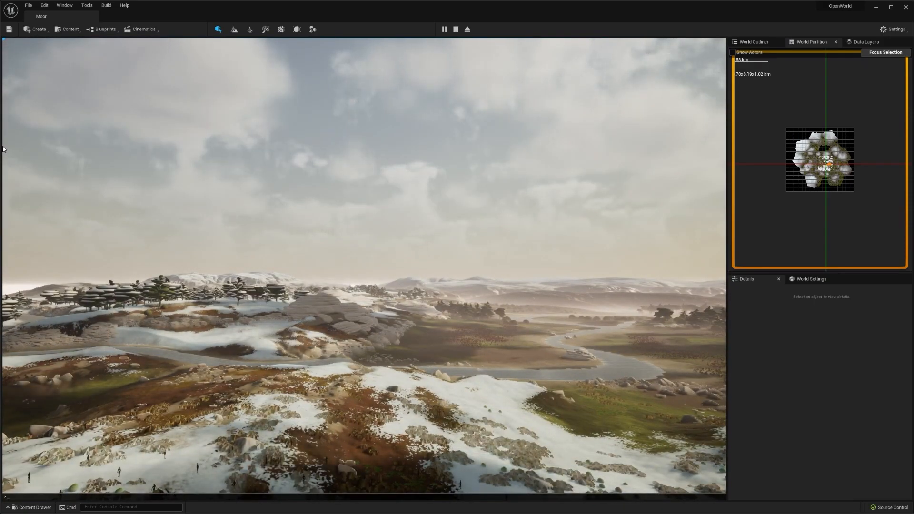
type("wp.")
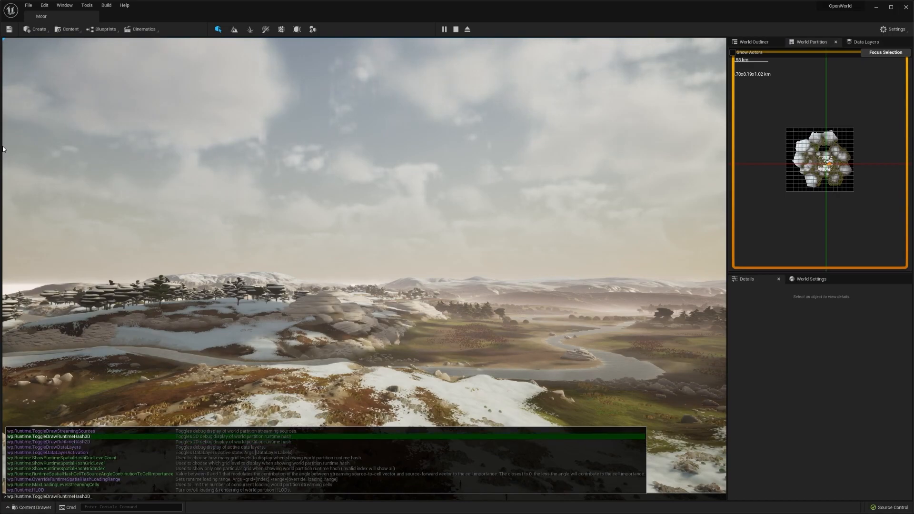
key("Return")
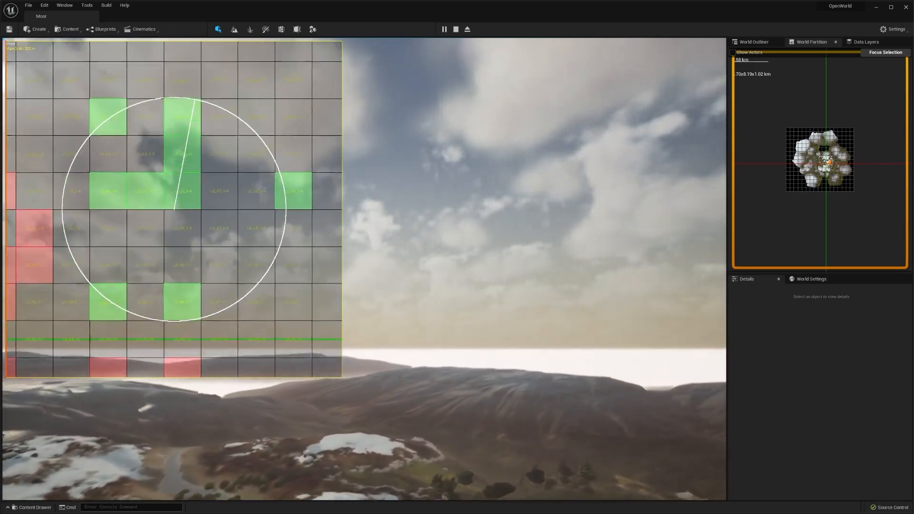
key("Escape")
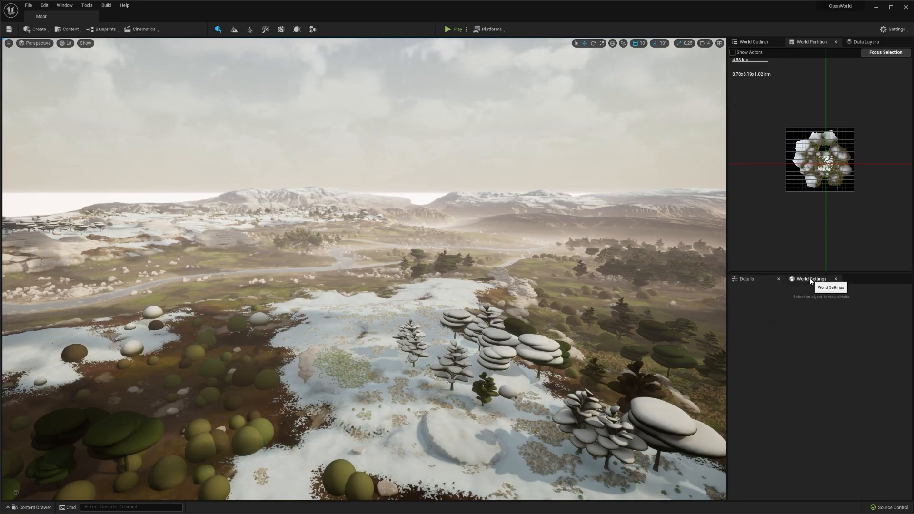
Find the default HLOD layer in the World Settings' World Partition Setup and inspect the options of the 2KWorld_HLOD asset
left_click(811, 281)
left_click_drag(825, 275, 825, 166)
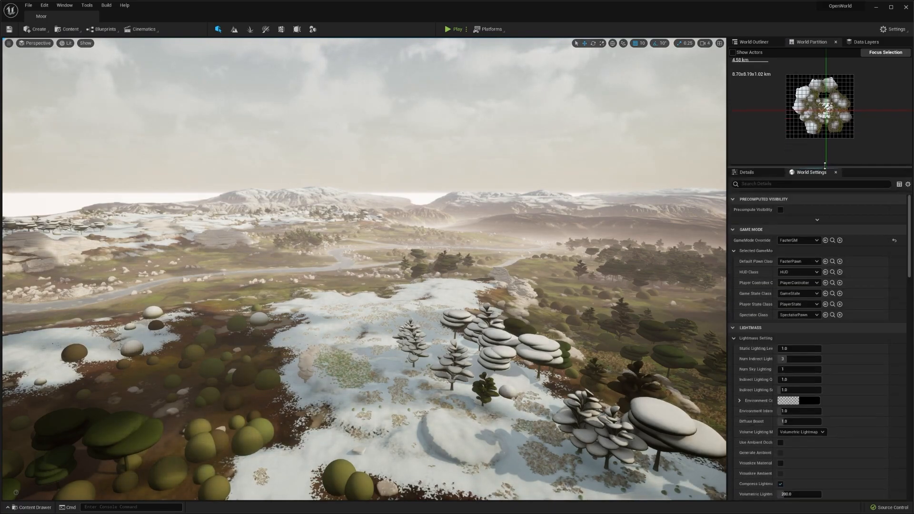
scroll(825, 356, "down", 15)
scroll(826, 356, "up", 5)
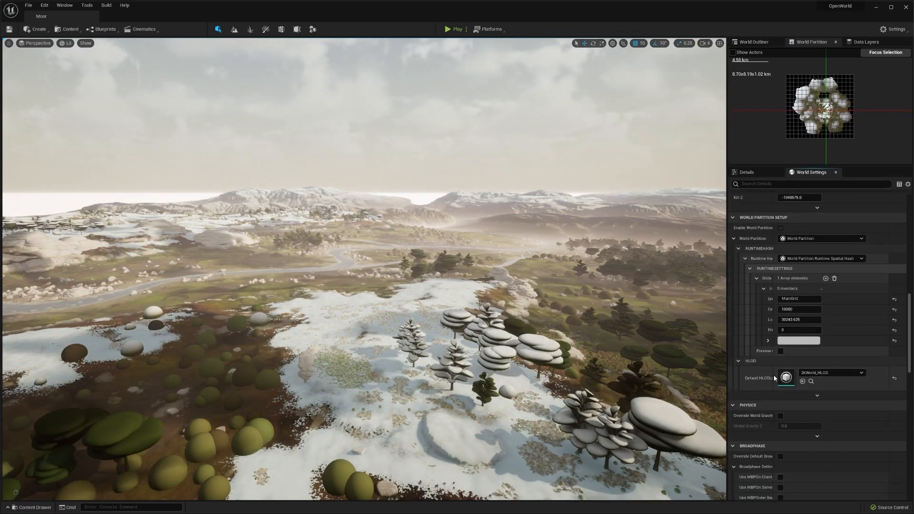
left_click_drag(777, 379, 798, 381)
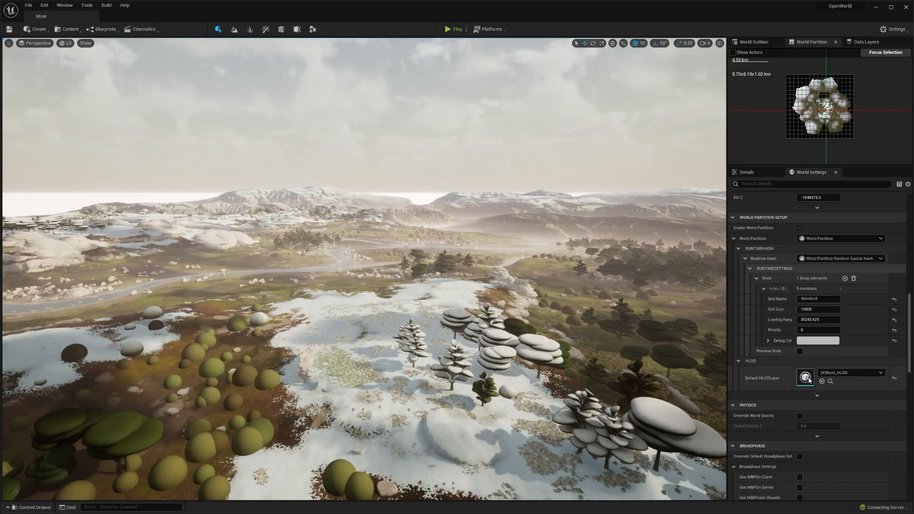
double_click(806, 378)
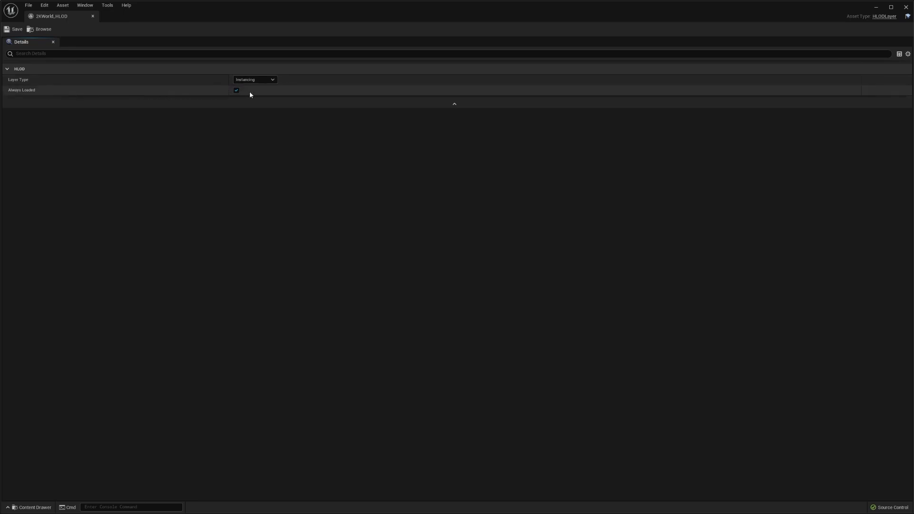
left_click(93, 17)
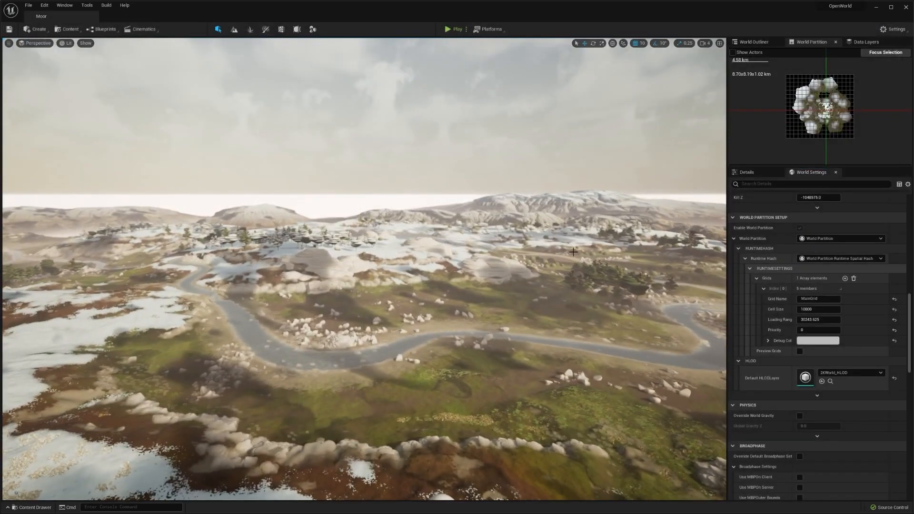
Select the distant background hill BG_Hill_001 and check its assigned HLOD layer in its details
key("w")
right_click_drag(719, 375, 725, 386)
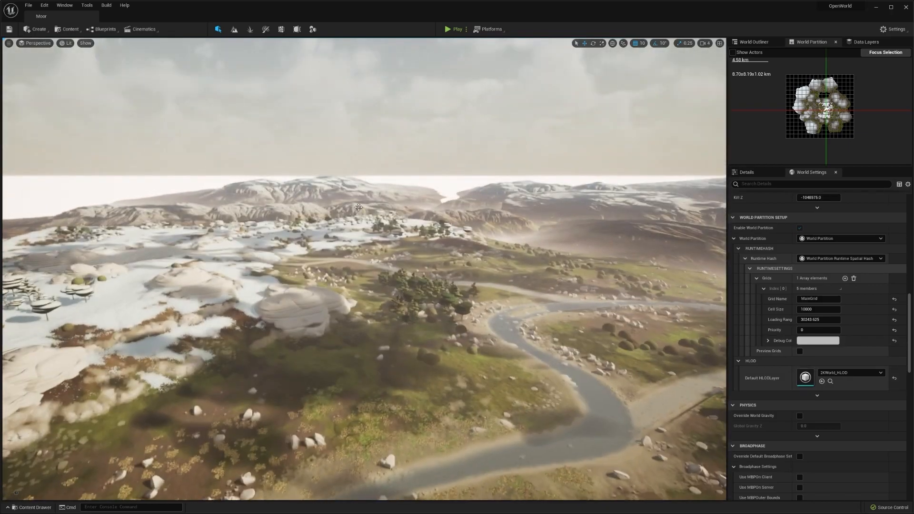
left_click(355, 217)
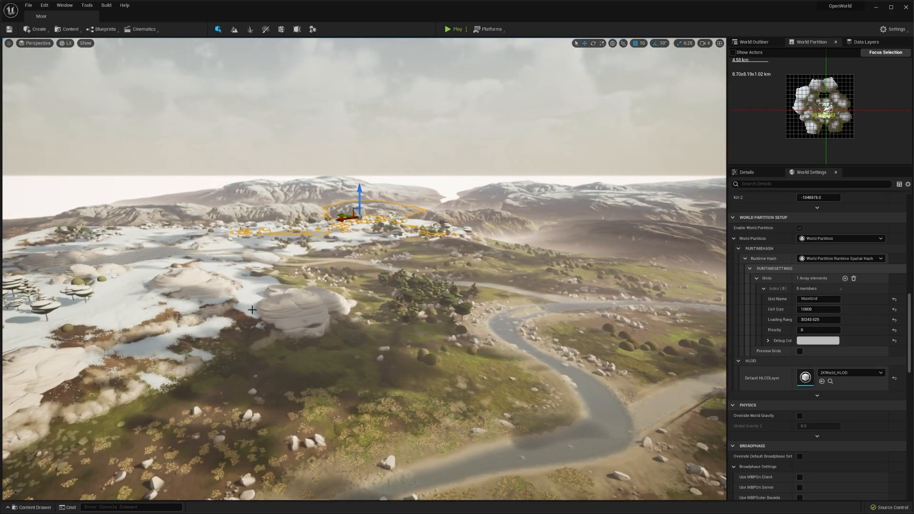
left_click(773, 173)
scroll(753, 337, "up", 4)
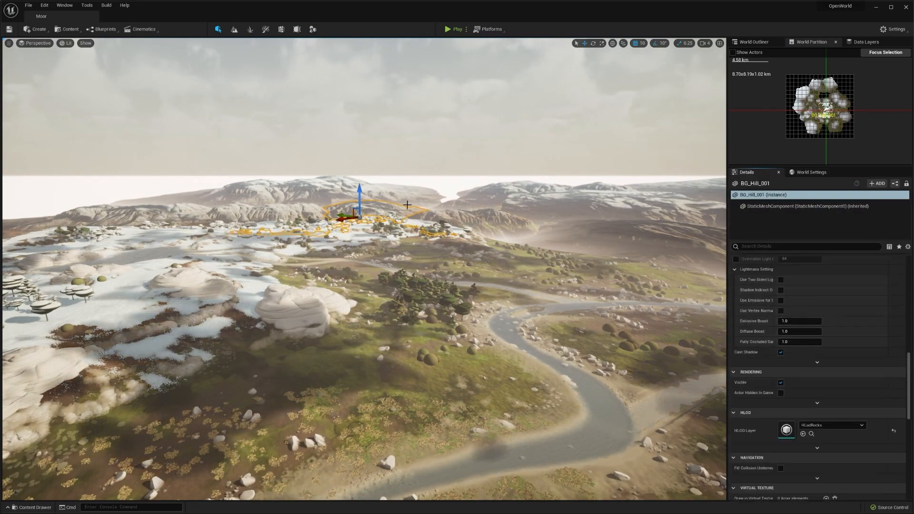
scroll(739, 399, "down", 1)
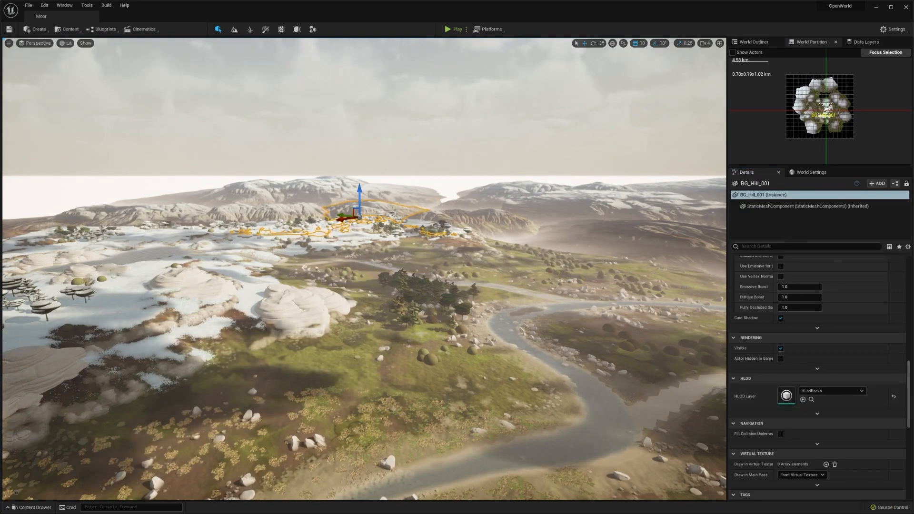
Open the HLodRocks layer asset, review its available layer types and Proxy Settings, and close it
double_click(202, 205)
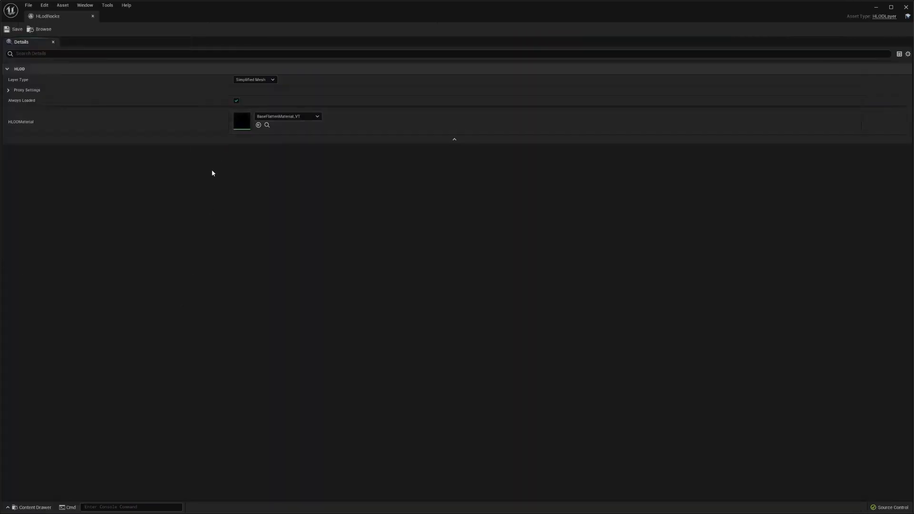
left_click(282, 142)
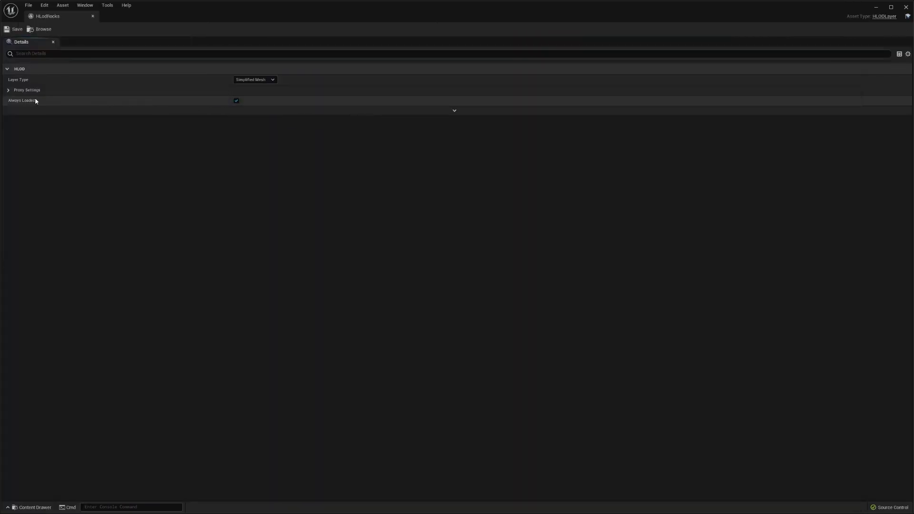
left_click(251, 80)
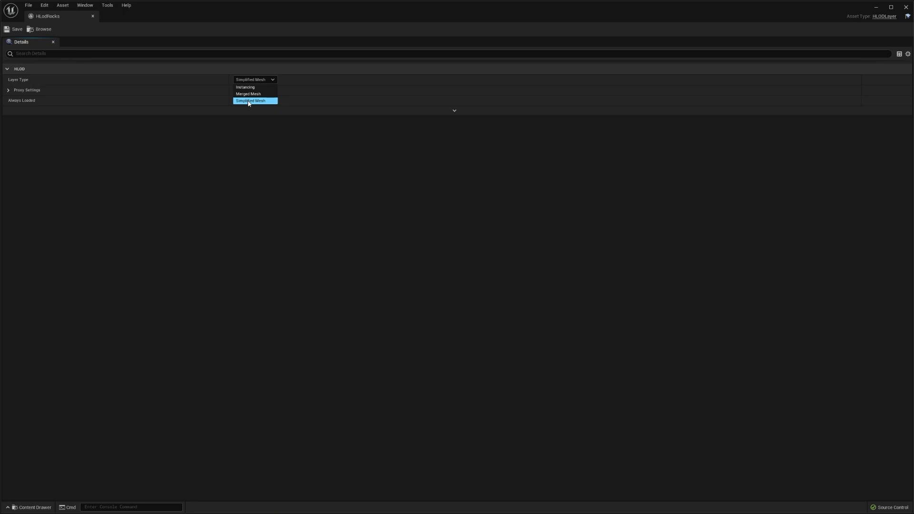
left_click(8, 91)
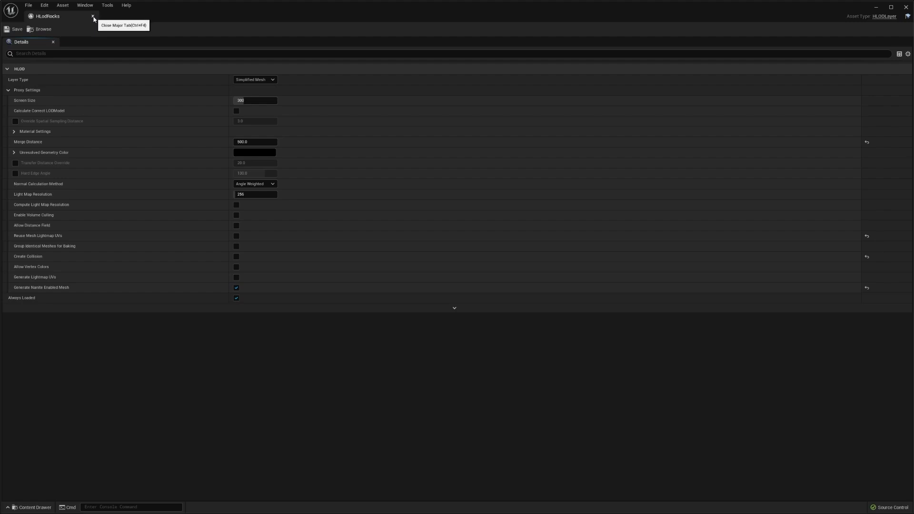
left_click(93, 16)
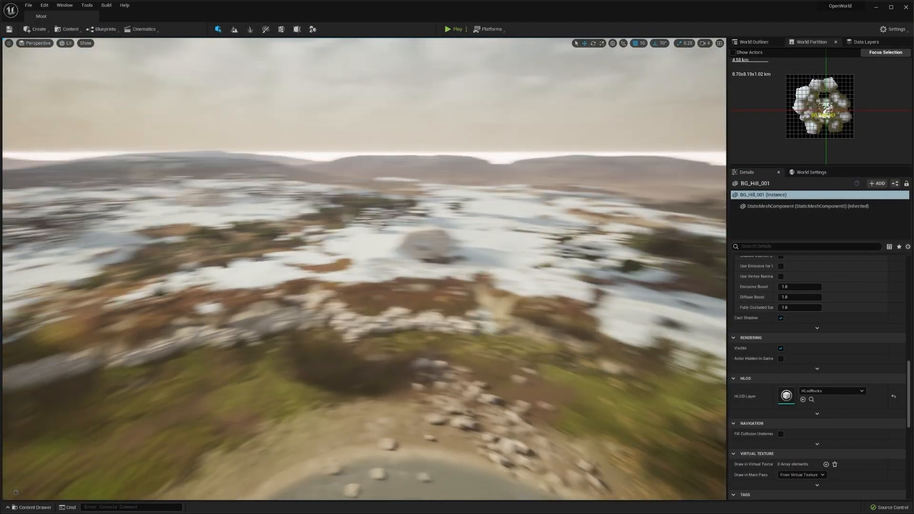
right_click_drag(430, 278, 362, 264)
key("w")
key("w")
right_click_drag(487, 265, 405, 260)
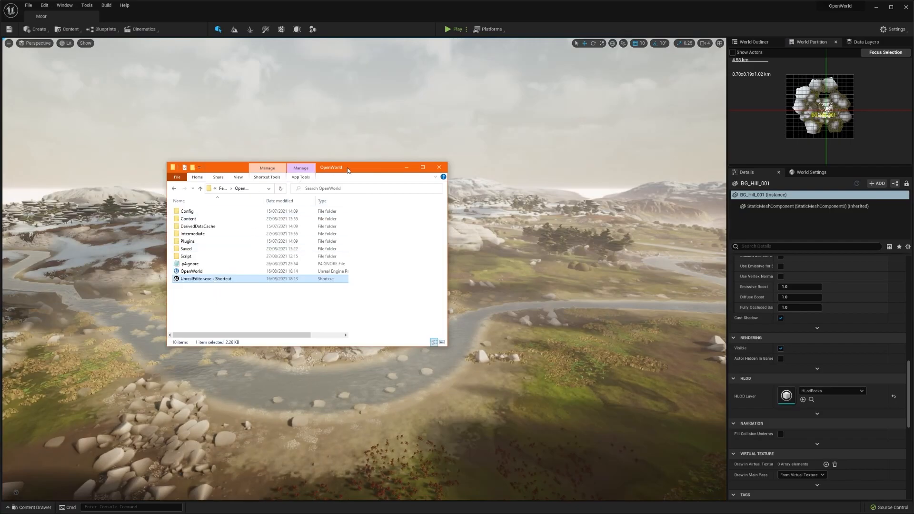
In File Explorer's OpenWorld project folder, open the properties of the UnrealEditor.exe shortcut
left_click_drag(348, 168, 420, 146)
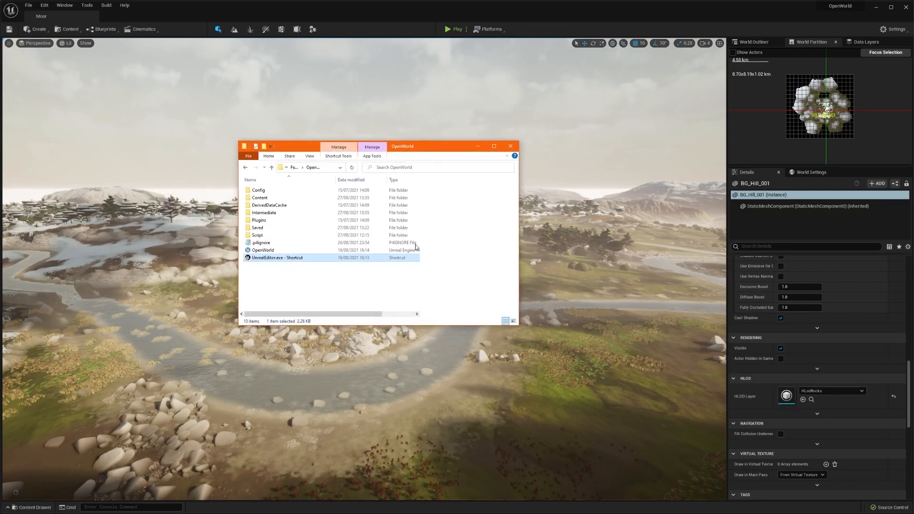
left_click(267, 268)
left_click(286, 259)
right_click(276, 259)
left_click(223, 425)
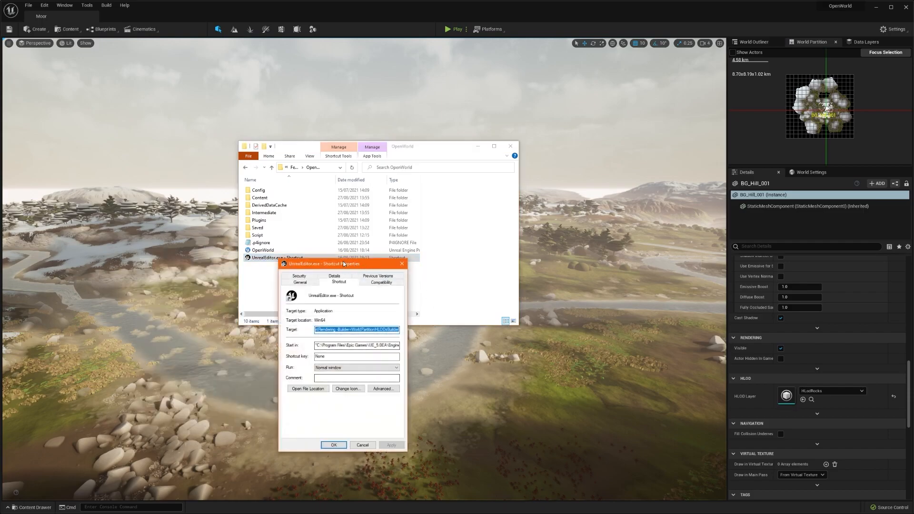
left_click_drag(343, 266, 302, 191)
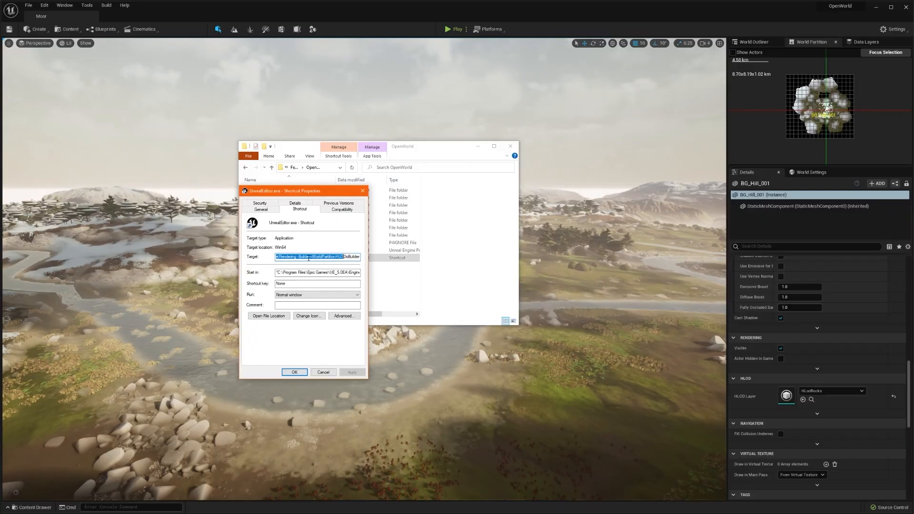
Examine the WorldPartitionHLODsBuilder arguments in the shortcut's Target and close its properties
left_click_drag(300, 257, 360, 257)
left_click(300, 258)
left_click_drag(300, 258, 282, 257)
left_click(301, 257)
left_click(363, 190)
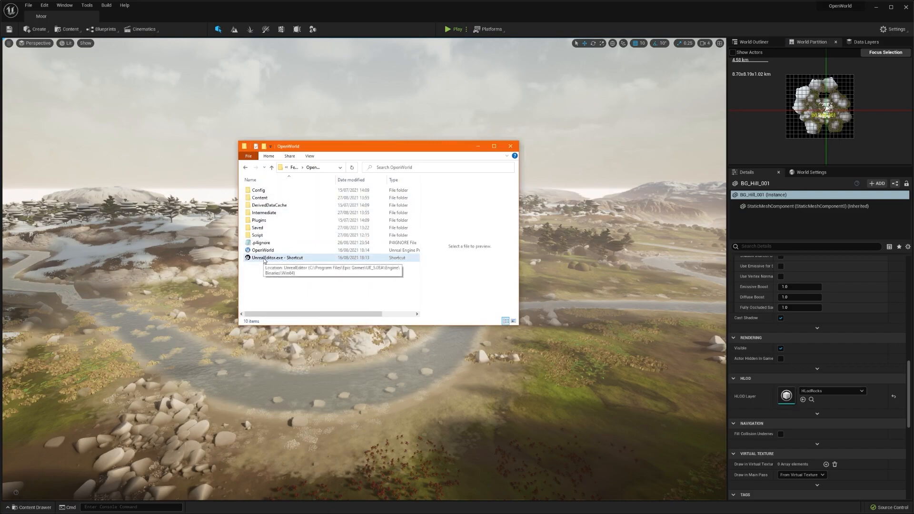
left_click(277, 260)
left_click(316, 283)
left_click(284, 260)
left_click_drag(325, 53, 276, 0)
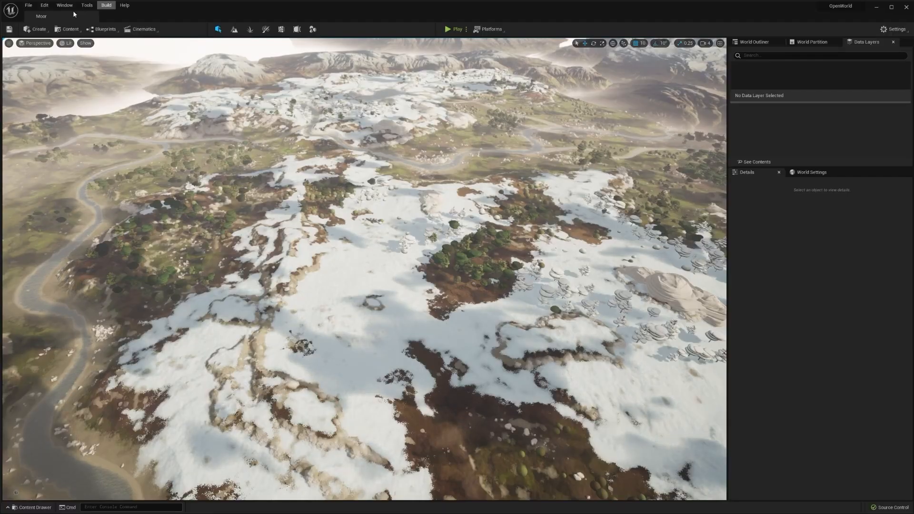
Fly over the snowy hilltop to examine the terrain, vegetation and rocks
left_click(66, 6)
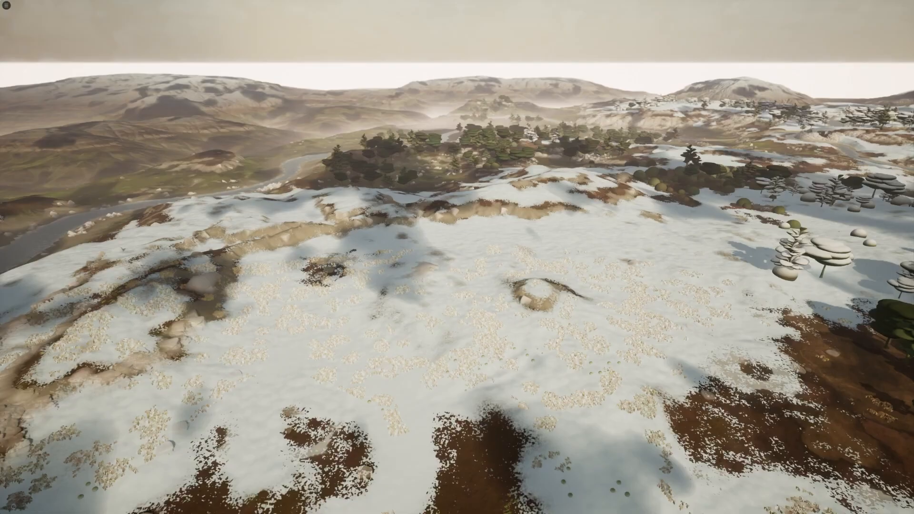
key("d")
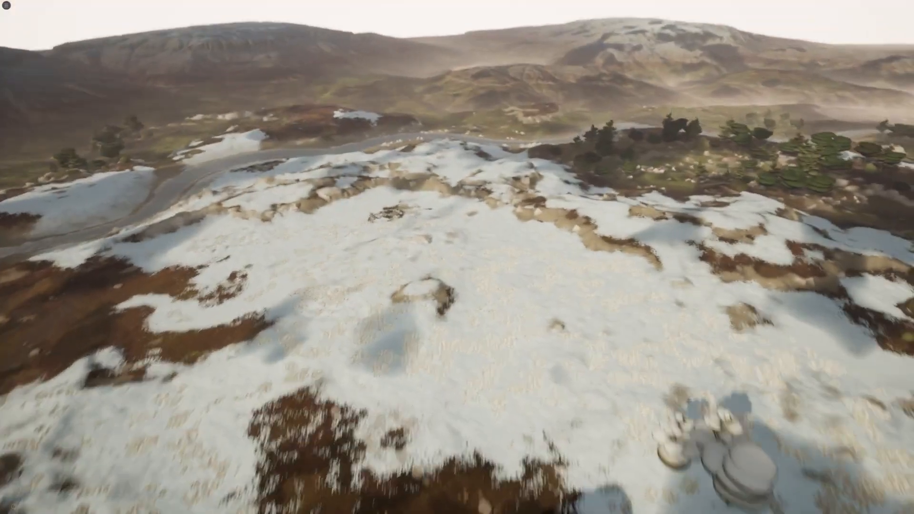
key("w")
key("s")
key("a")
key("d")
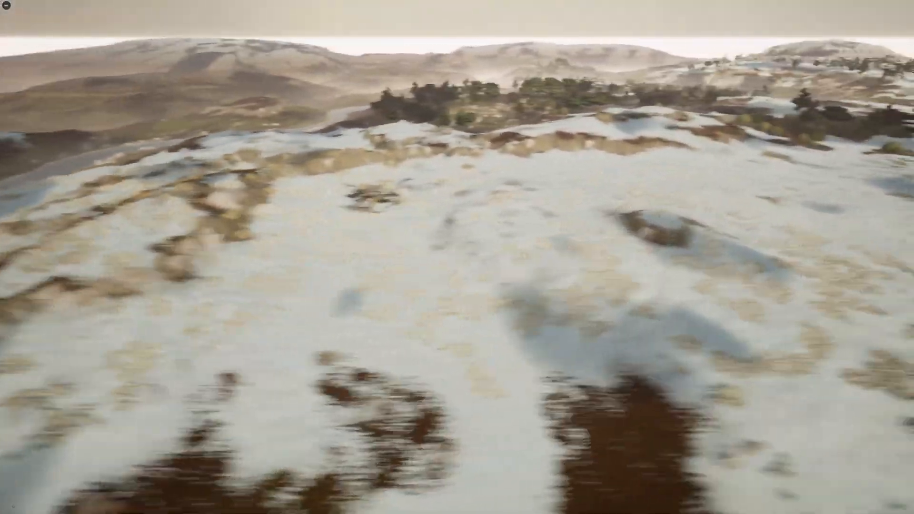
key("w")
key("a")
right_click_drag(750, 276, 729, 283)
key("s")
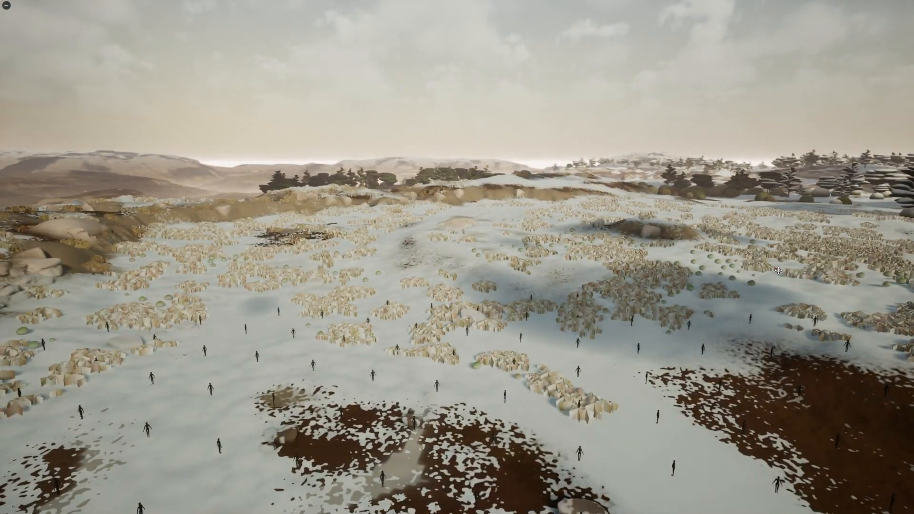
key("d")
key("e")
right_click_drag(778, 270, 721, 298)
key("w")
key("s")
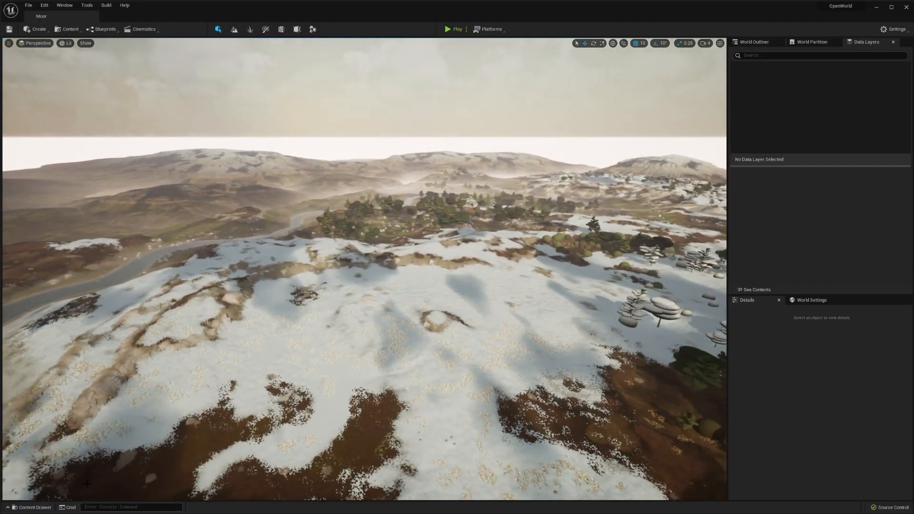
Place four BP_MissionMarker actors from the Assets folder at separate spots across the snowy hilltop
key("ctrl+space")
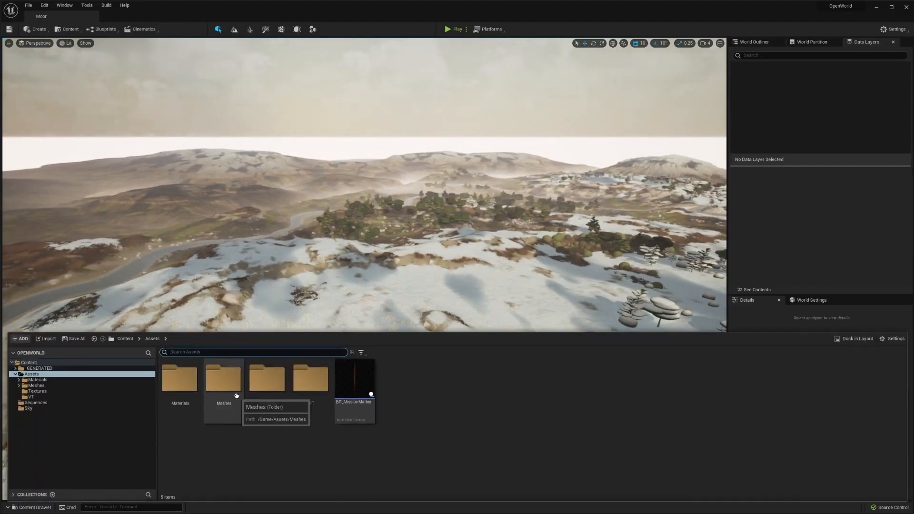
left_click_drag(350, 387, 250, 359)
key("ctrl+space")
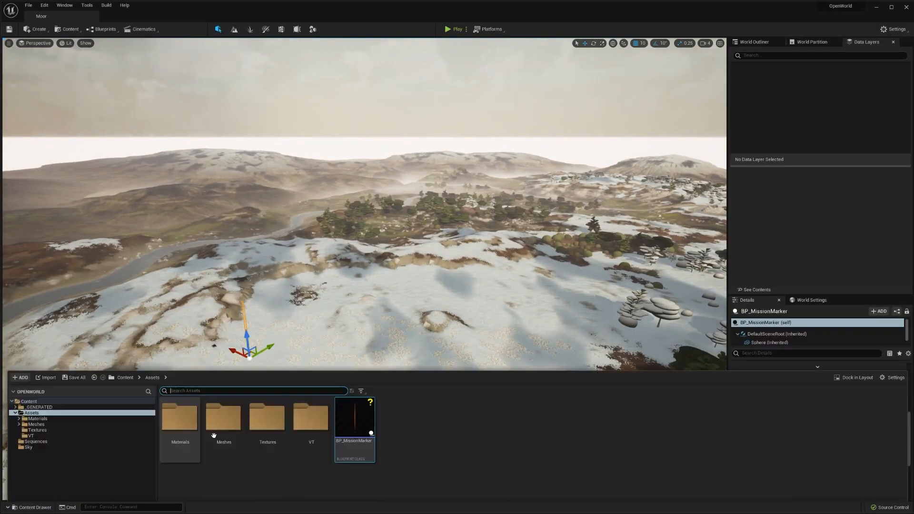
left_click_drag(351, 379, 521, 308)
right_click_drag(482, 369, 533, 364)
key("ctrl+space")
left_click_drag(355, 385, 515, 303)
right_click_drag(515, 303, 550, 313)
key("w")
key("d")
key("ctrl+space")
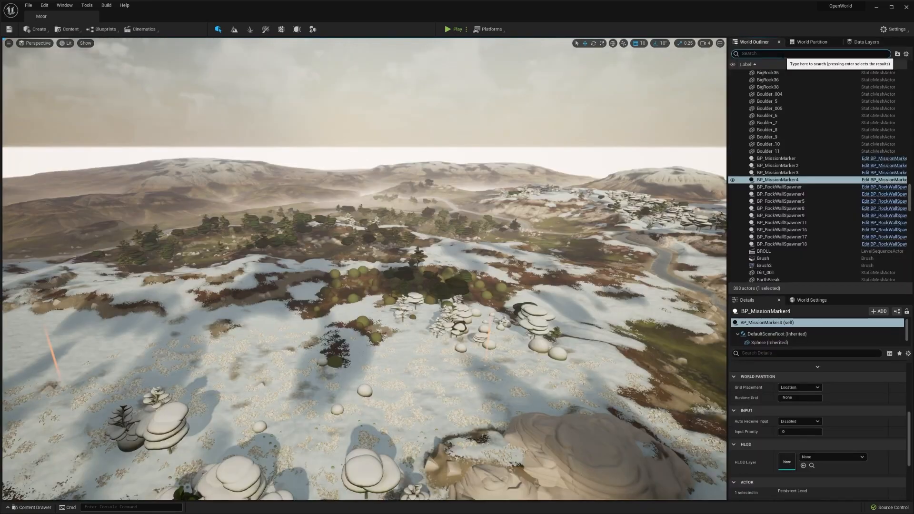
Filter the World Outliner by "mission" and select all the matching mission markers
left_click(784, 54)
type("mission")
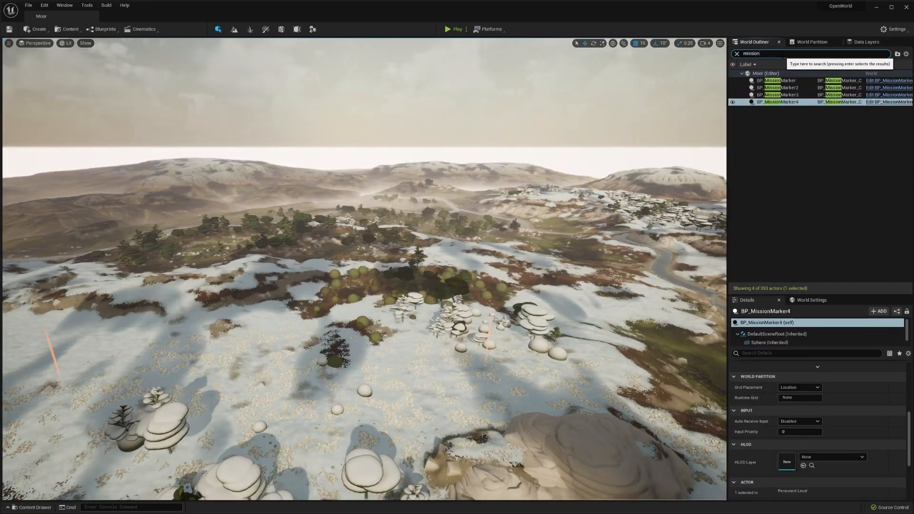
key("Return")
mouse_move(405, 243)
right_mouse_down()
mouse_move(388, 281)
mouse_move(333, 265)
mouse_move(453, 245)
mouse_move(305, 267)
mouse_move(357, 258)
right_mouse_up()
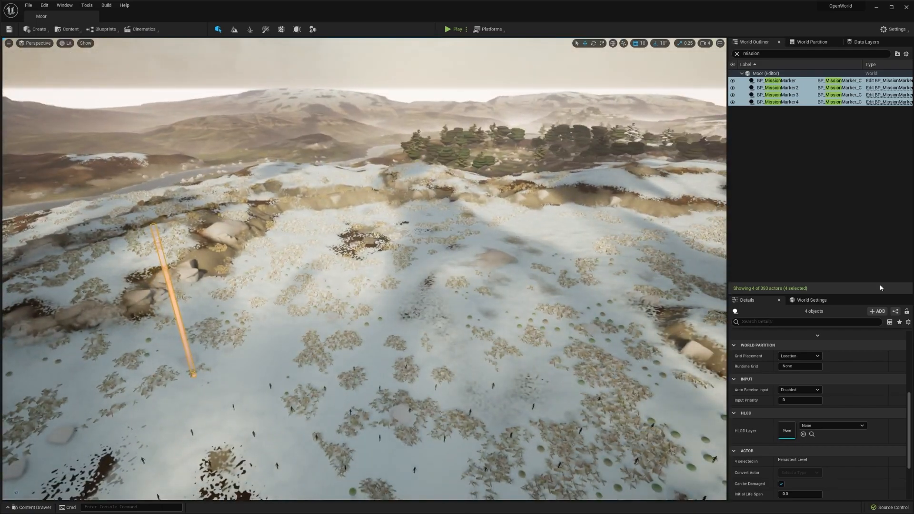
Add one element to the Data Layers array in the selected mission markers' details and check its available layers
left_click_drag(879, 294, 863, 182)
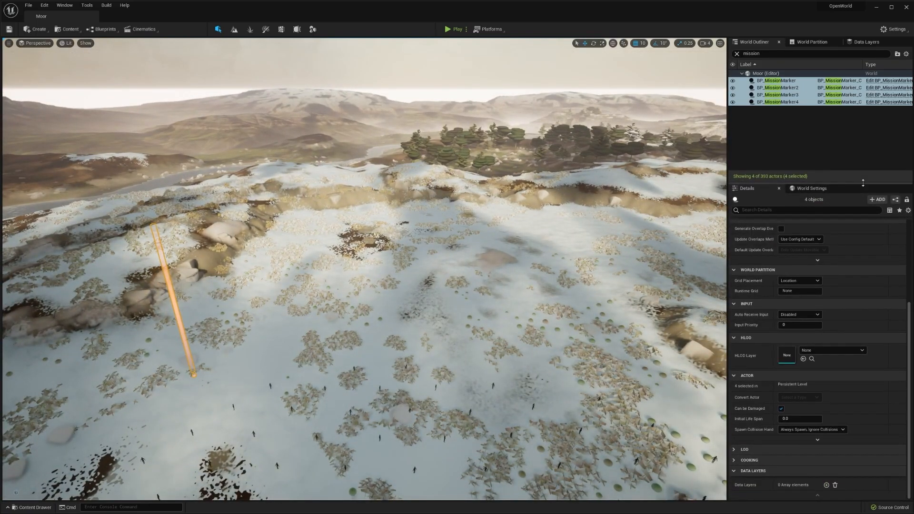
left_click(827, 486)
left_click(816, 485)
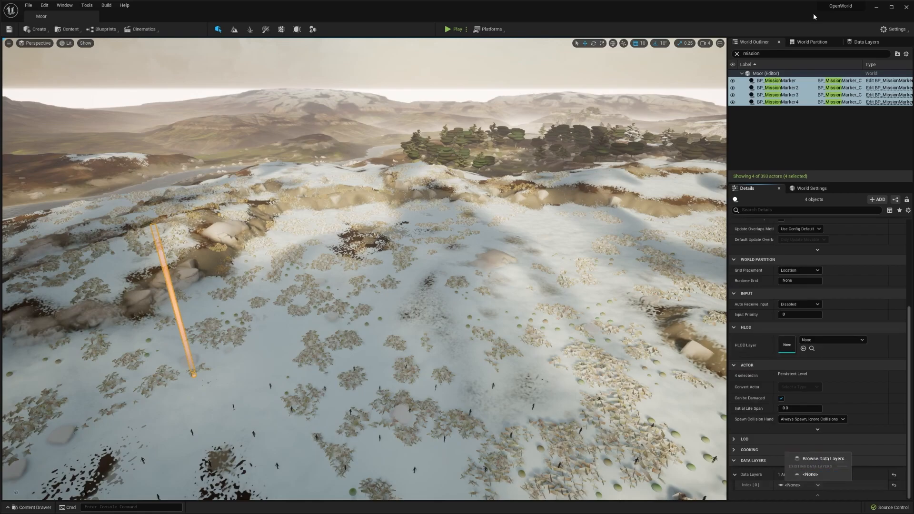
Create an empty data layer and name it Mission_GetFish
left_click(866, 42)
right_click(762, 71)
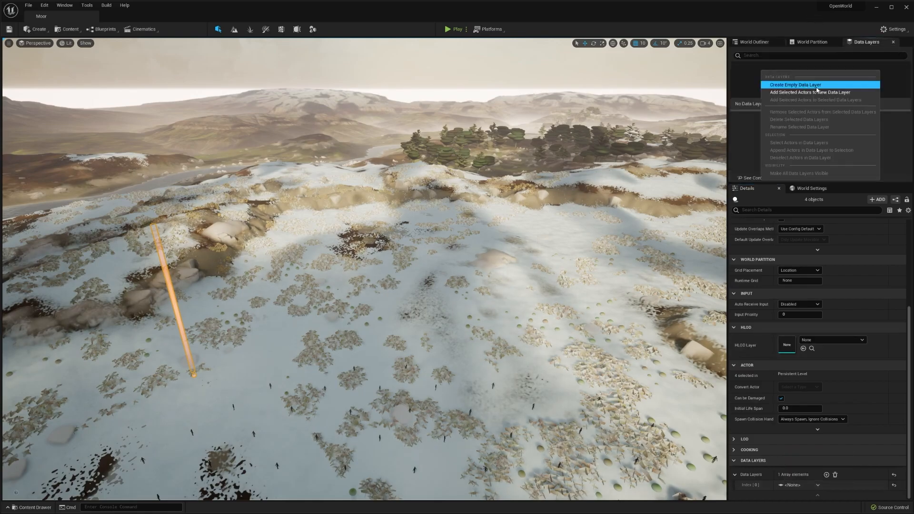
left_click(818, 86)
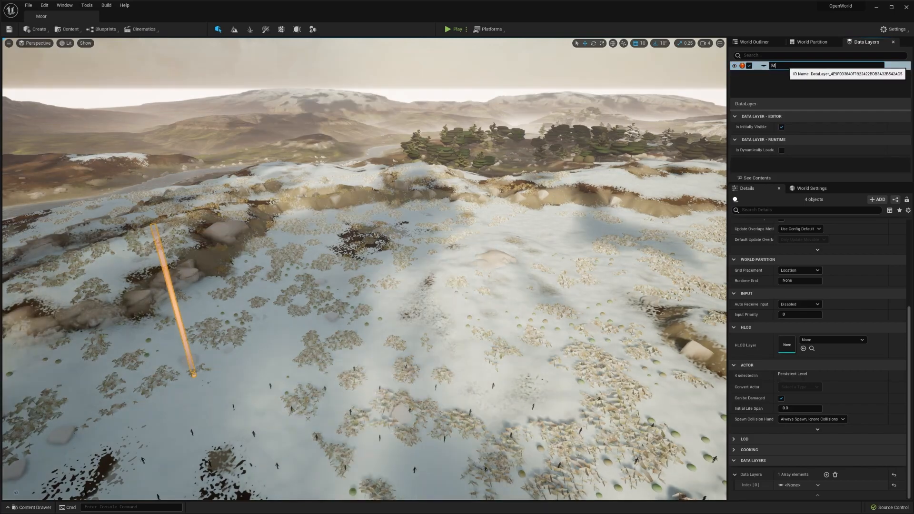
type("Mission_GetF")
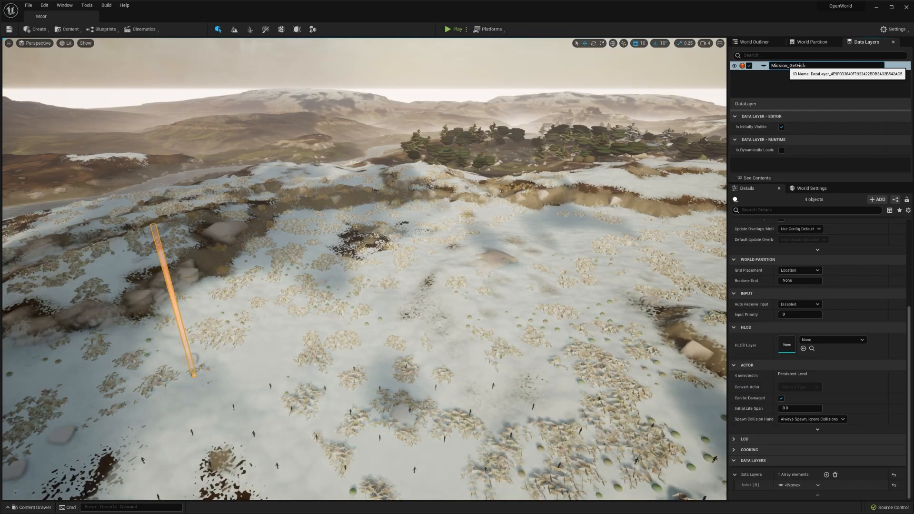
type("ish")
key("Return")
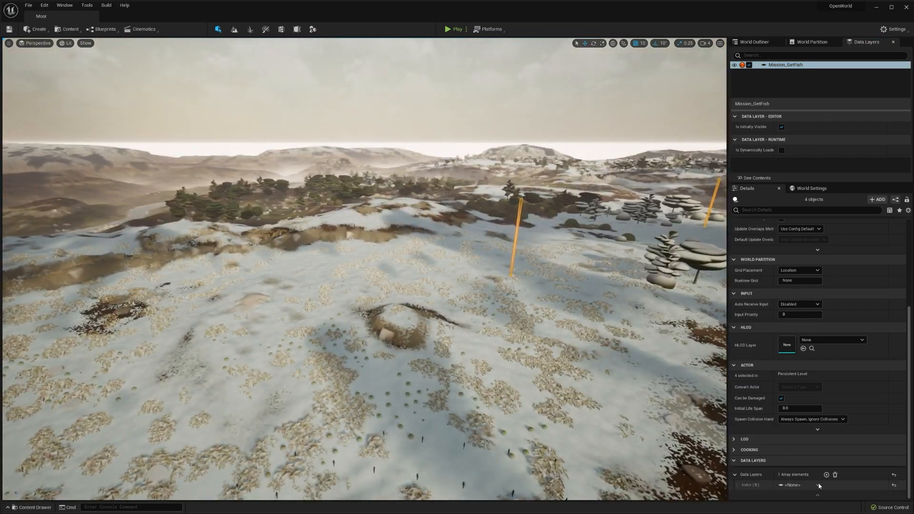
Assign the Mission_GetFish data layer to the four selected mission markers and turn off the layer's Is Initially Visible option
left_click(800, 485)
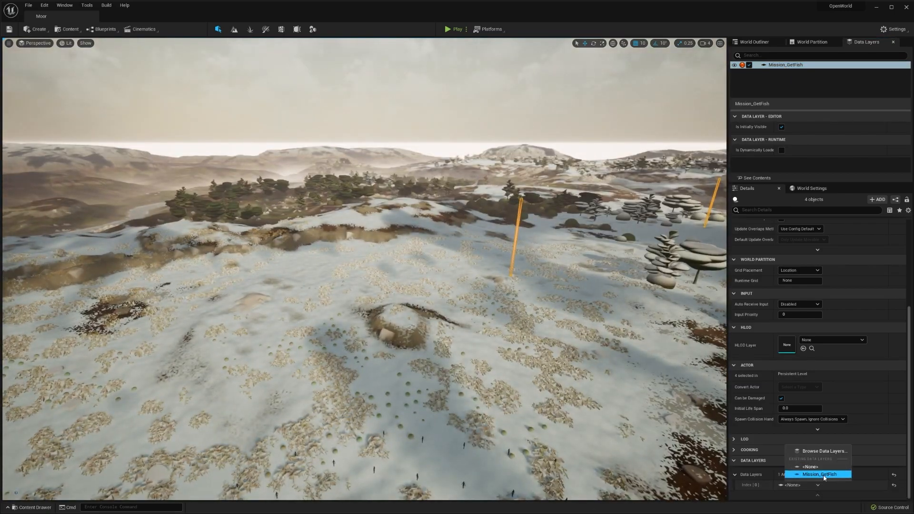
left_click(820, 475)
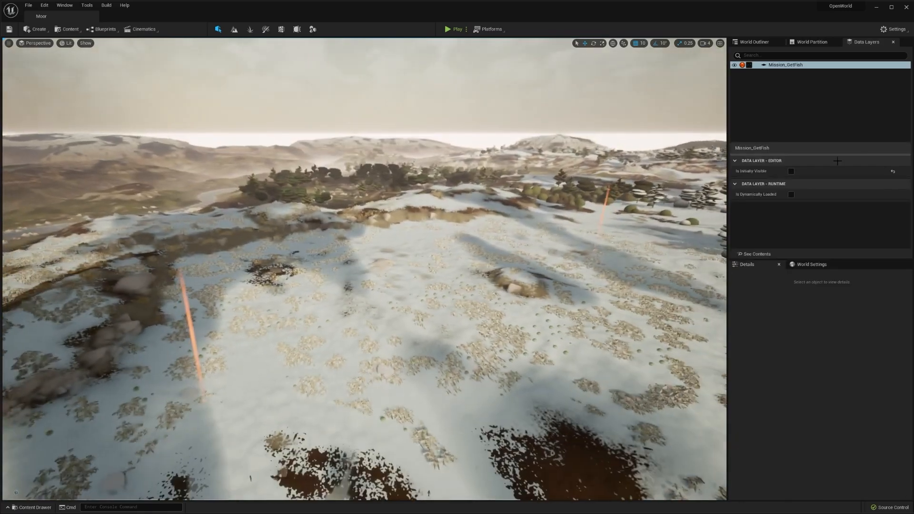
Make the hidden Mission_GetFish layer visible again in the editor and look over its markers
left_click(769, 98)
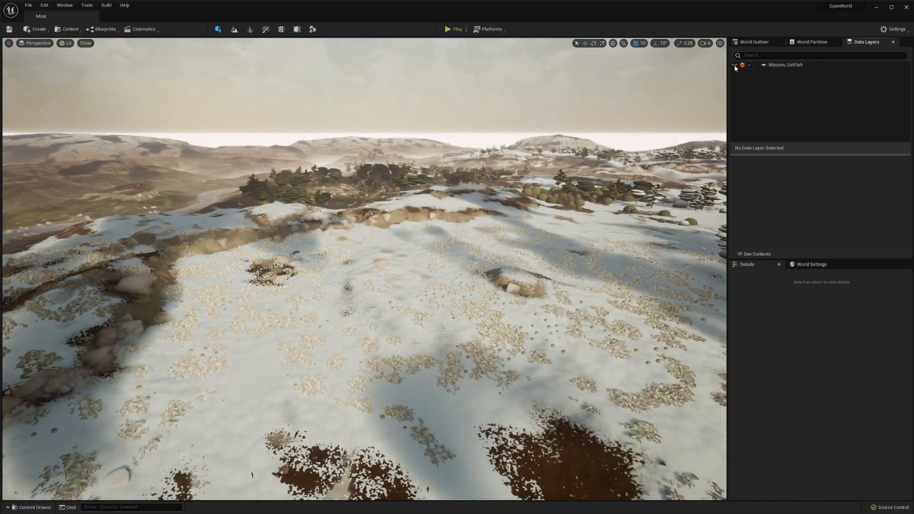
left_click(737, 67)
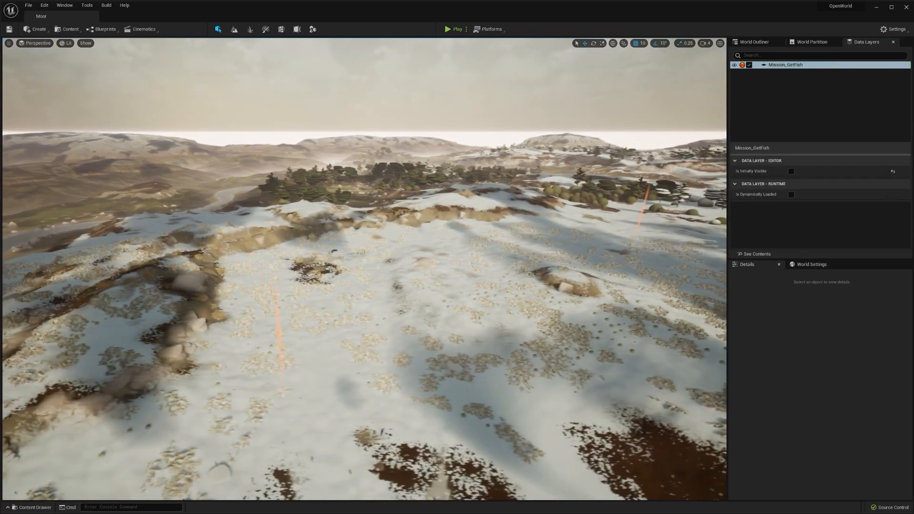
right_click_drag(619, 200, 667, 214)
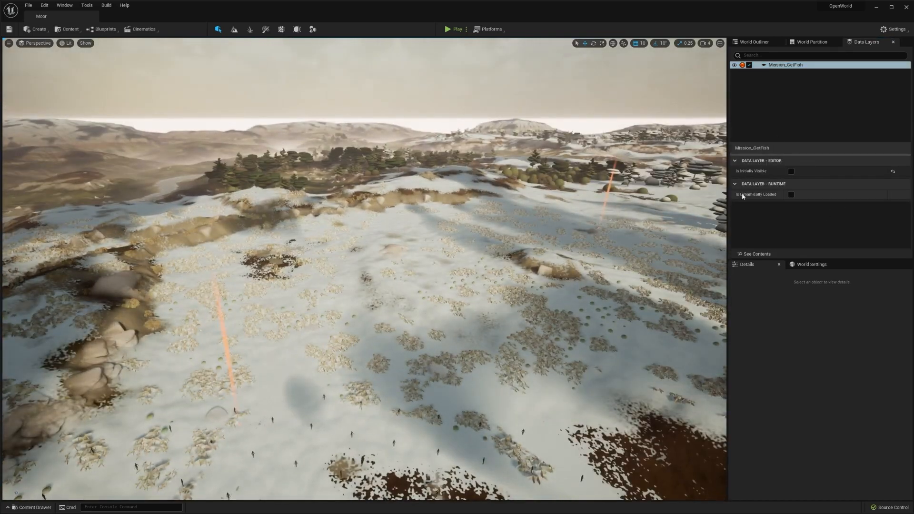
Enable Is Dynamically Loaded for the Mission_GetFish layer and keep its Initial State as Unloaded
left_click(791, 195)
right_click_drag(595, 214, 621, 258)
left_click(805, 218)
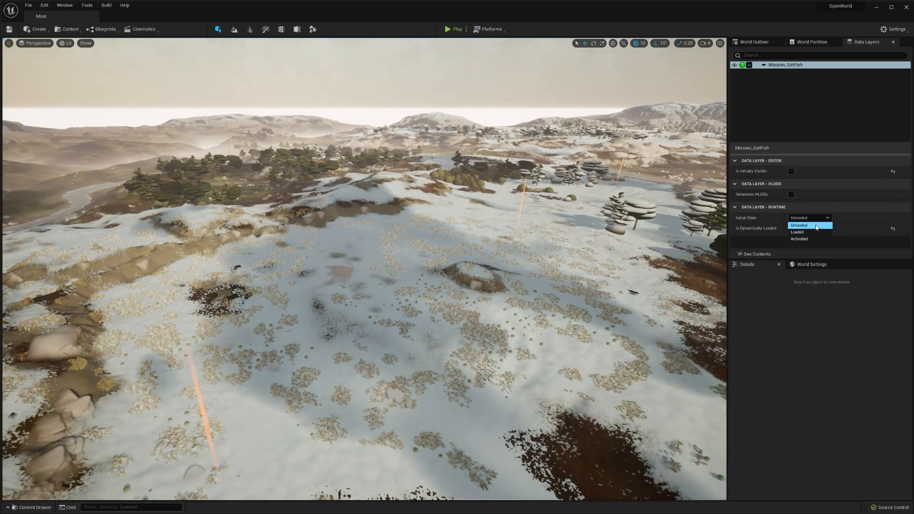
left_click(815, 225)
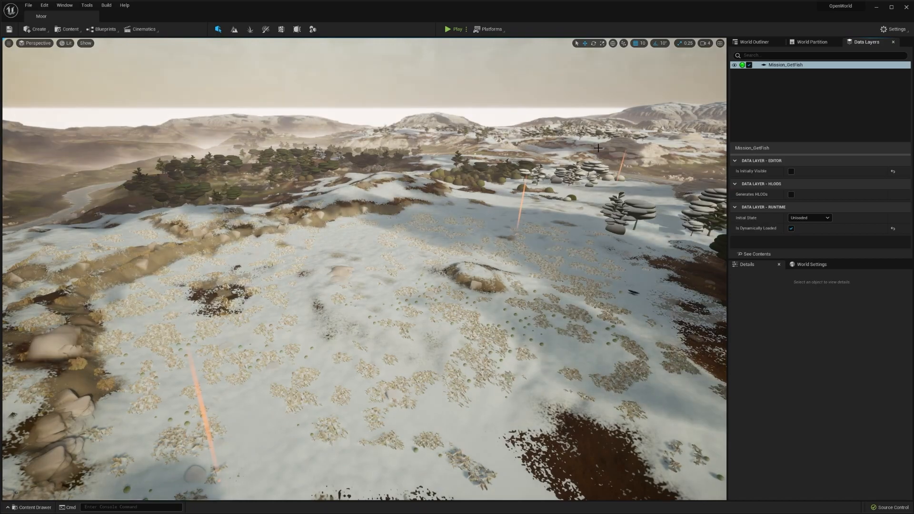
Play the level in the editor to check whether the mission markers load at runtime, and stop the session
right_click_drag(460, 284, 429, 276)
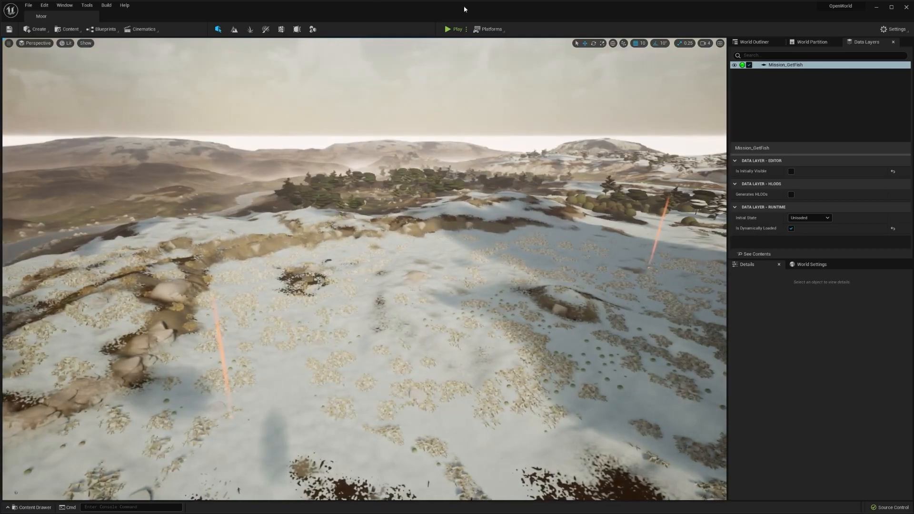
key("alt+p")
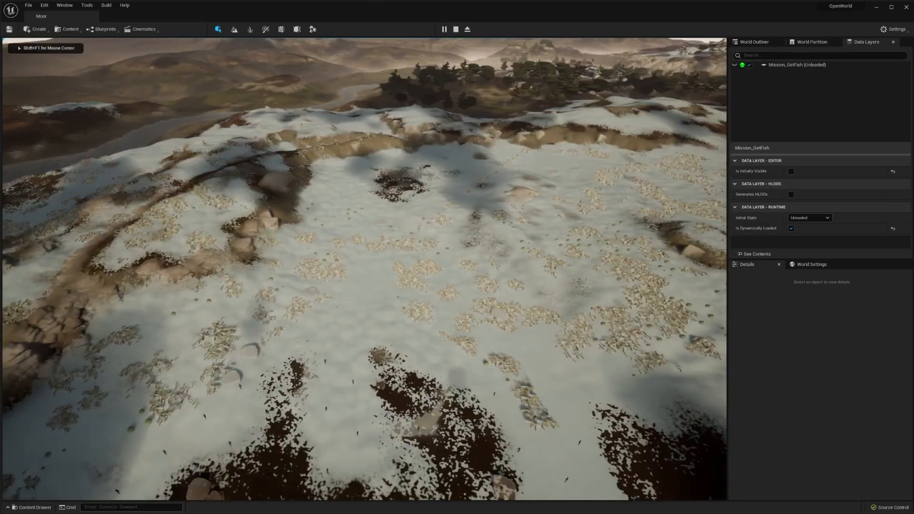
key("s")
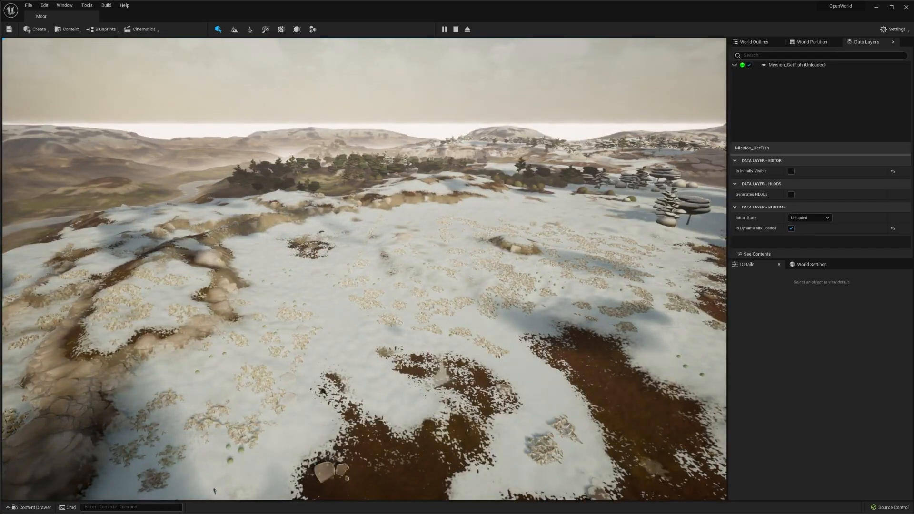
key("Escape")
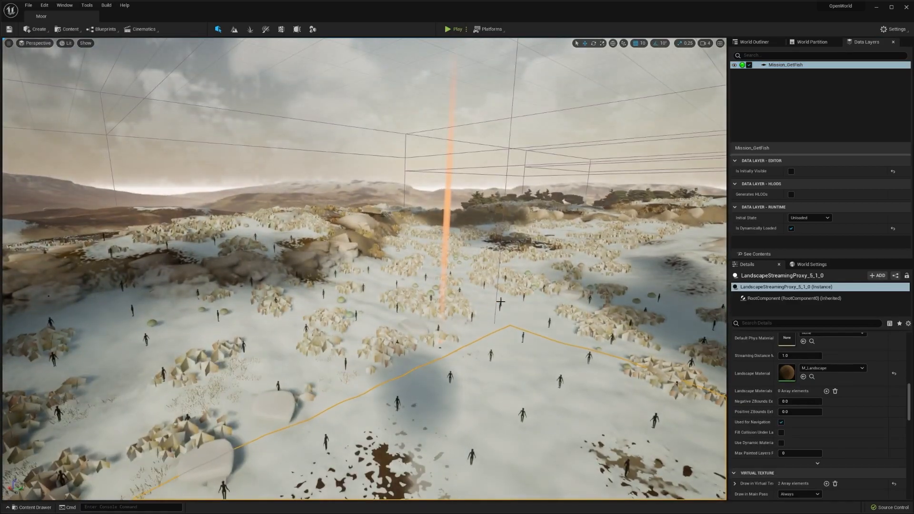
Switch the viewport to game view and look over the mission markers on the hilltop
key("g")
right_click_drag(501, 301, 538, 300)
right_click_drag(378, 261, 376, 261)
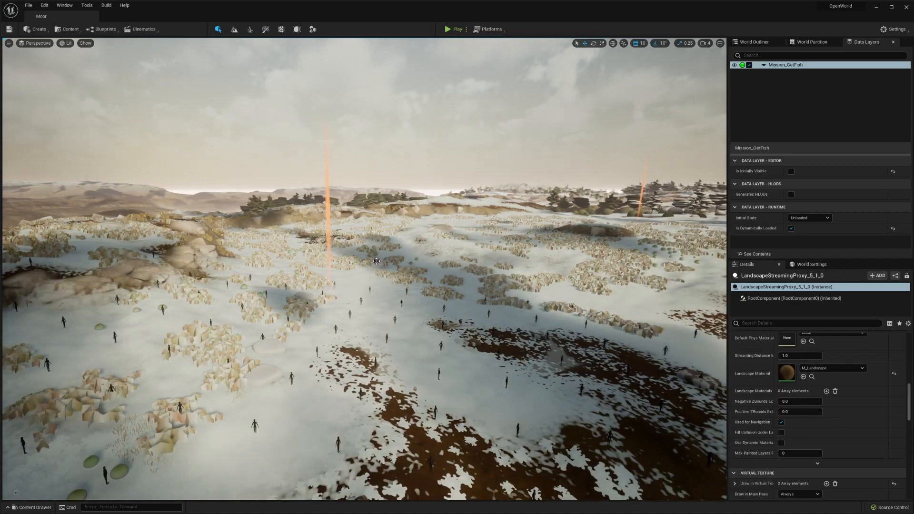
right_click_drag(372, 226, 166, 423)
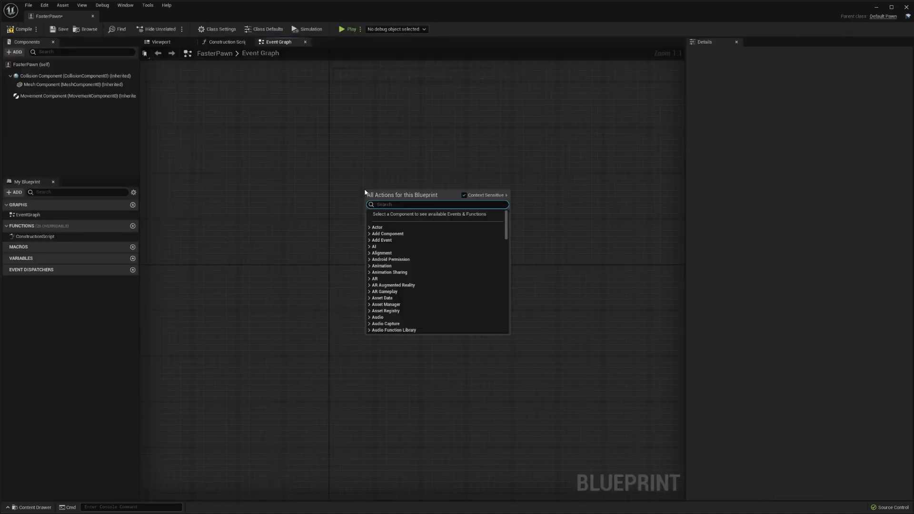
Add a Start Mission input action event to the FasterPawn blueprint's Event Graph
type("Start Missio")
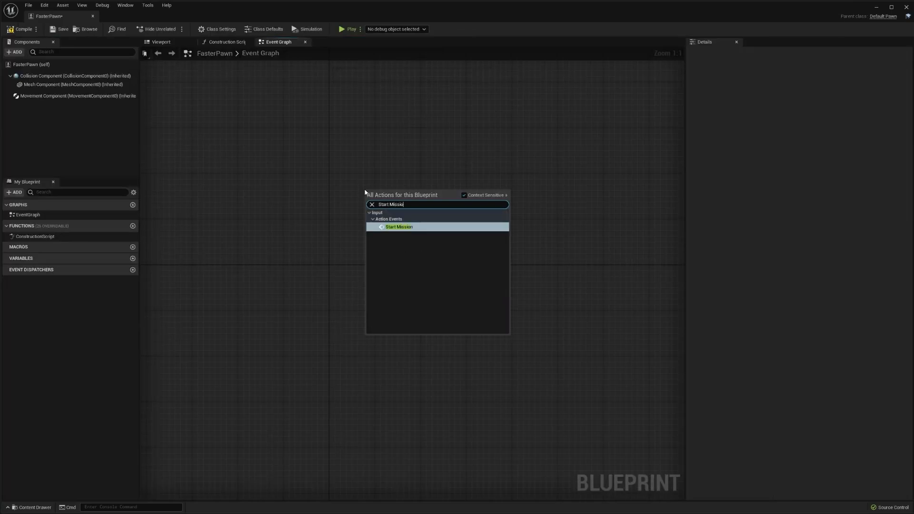
key("Return")
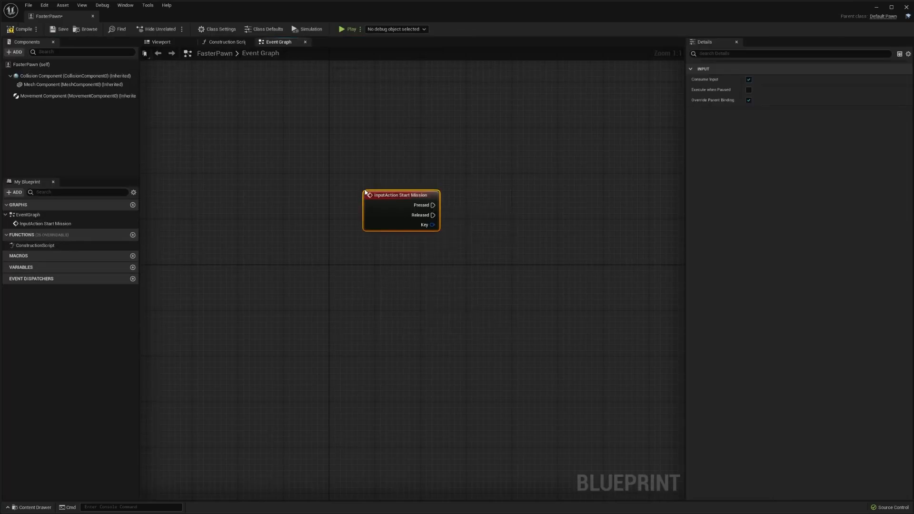
left_click_drag(397, 197, 329, 173)
Add a Data Layer Subsystem node, attach a Set Data Layer State call to it, and run that call from the Start Mission event's Pressed output
right_click(422, 243)
type("data layers")
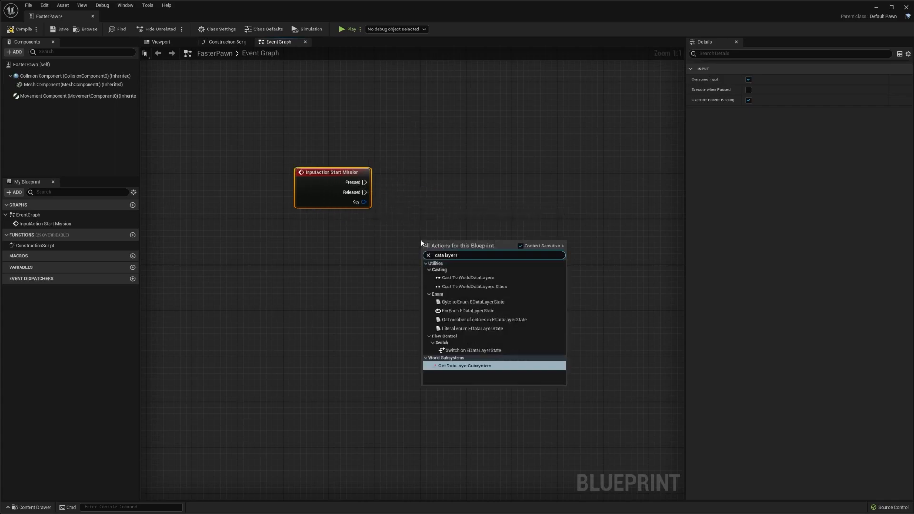
key("Return")
left_click_drag(439, 250, 446, 201)
key("Return")
left_click_drag(446, 202, 365, 182)
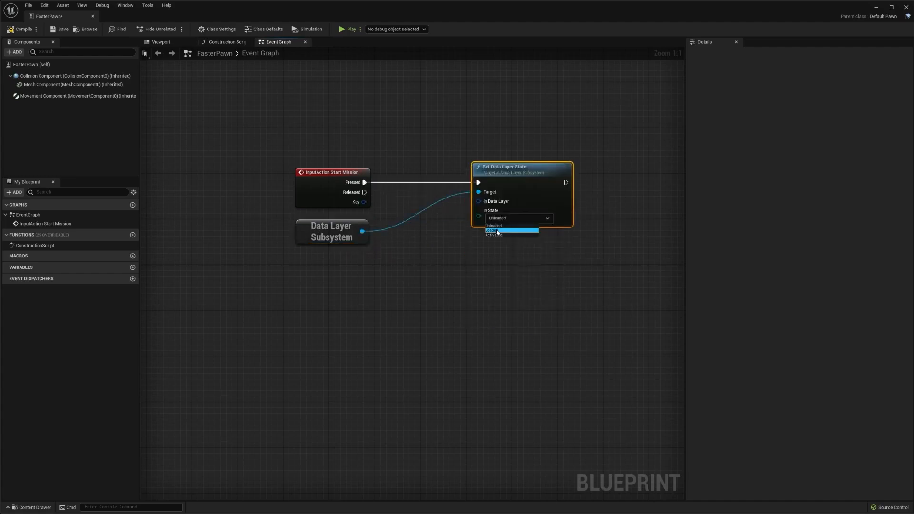
Set the Set Data Layer State node's In State to Activated and promote its In Data Layer input to a variable named ActiveMission
left_click(498, 235)
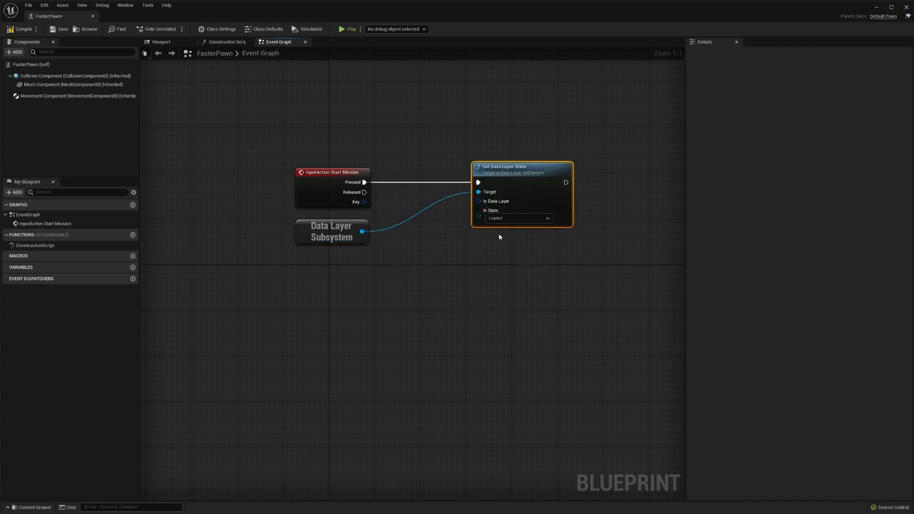
left_click_drag(529, 195, 540, 196)
left_click(392, 234)
left_click_drag(339, 227, 344, 222)
left_click(495, 240)
left_click_drag(490, 201, 385, 283)
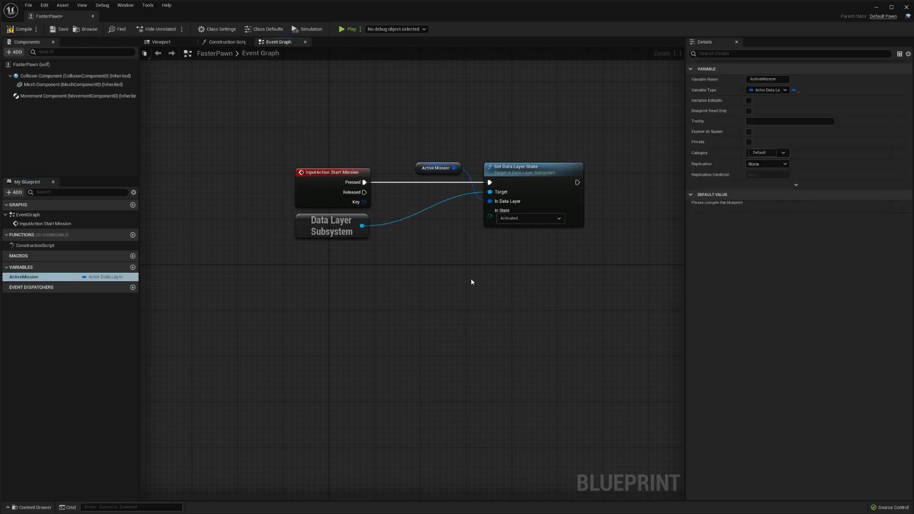
Set the ActiveMission variable's default value to the Mission_GetFish data layer
left_click(781, 206)
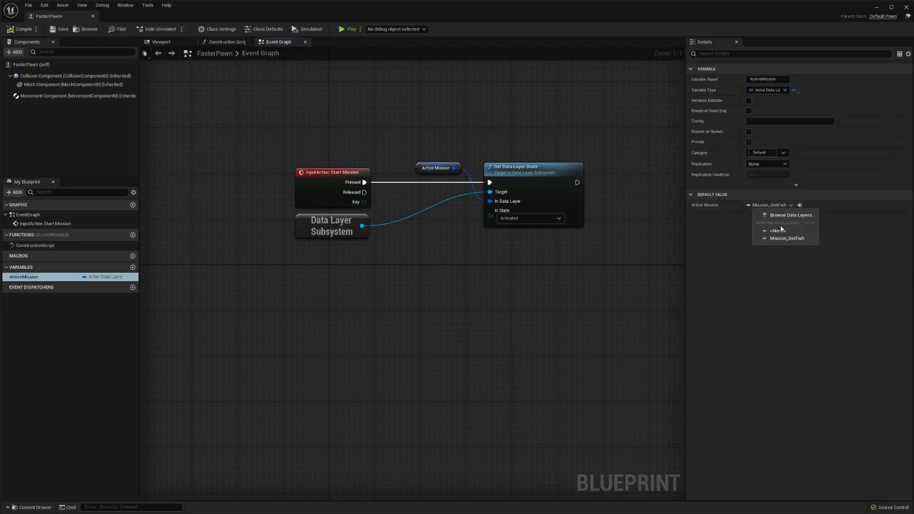
left_click(795, 240)
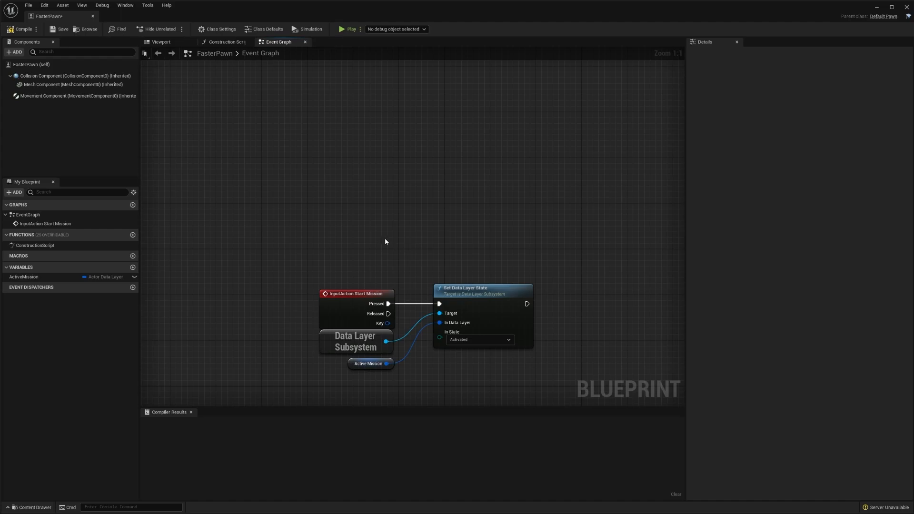
Add a custom event named Pre-Load Content above the Start Mission event in the Event Graph
right_click(377, 201)
type("custom e")
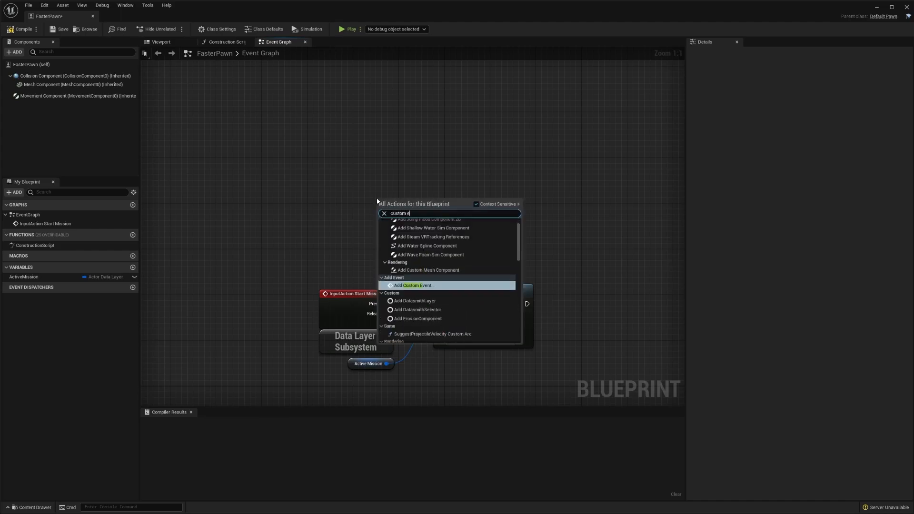
key("Return")
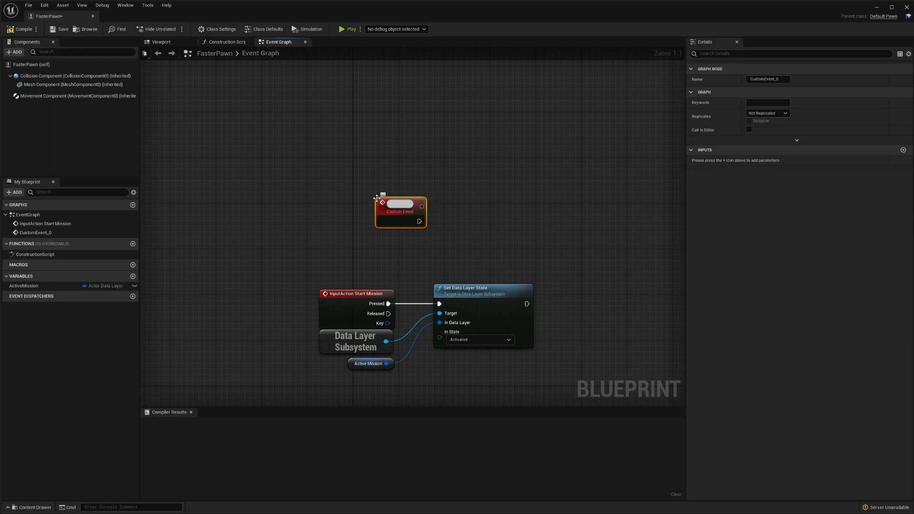
type("Pre-Load Content")
key("Return")
left_click_drag(405, 213, 337, 173)
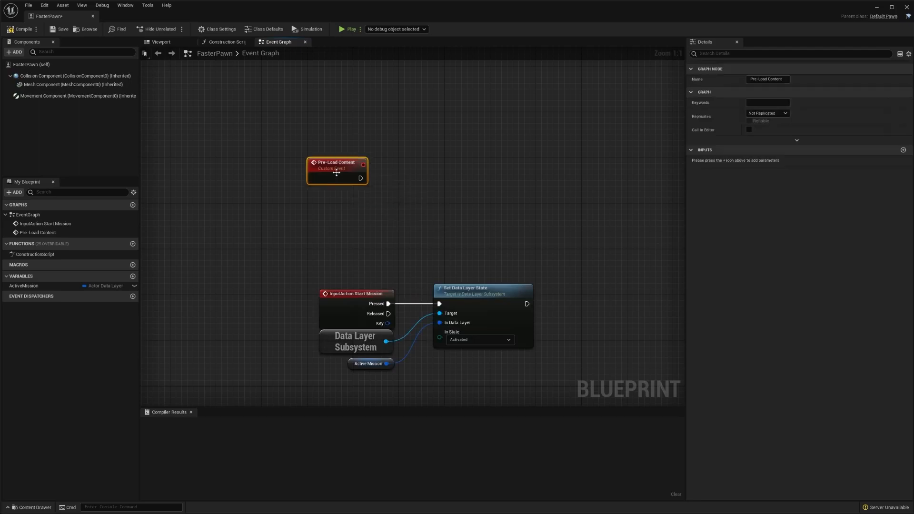
Duplicate the Data Layer Subsystem, Active Mission and Set Data Layer State nodes and run the copied call from Pre-Load Content
mouse_move(353, 366)
left_mouse_down()
mouse_move(434, 352)
mouse_move(357, 367)
left_mouse_up()
left_click_drag(357, 384, 460, 342)
key("ctrl+c")
key("ctrl+v")
left_click_drag(526, 162, 361, 178)
left_click_drag(561, 159, 475, 174)
left_click(477, 258)
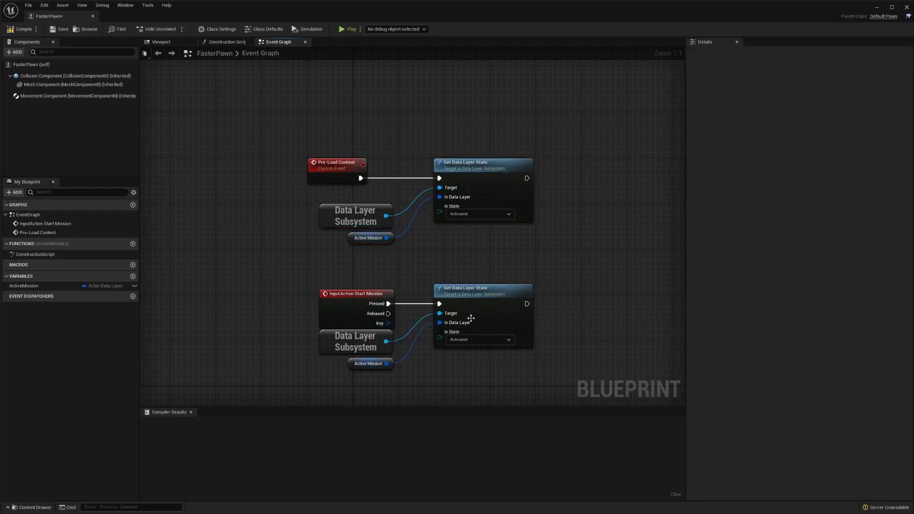
Set the Pre-Load Content call's In State to Loaded and tidy the layout of both node groups
left_click(481, 214)
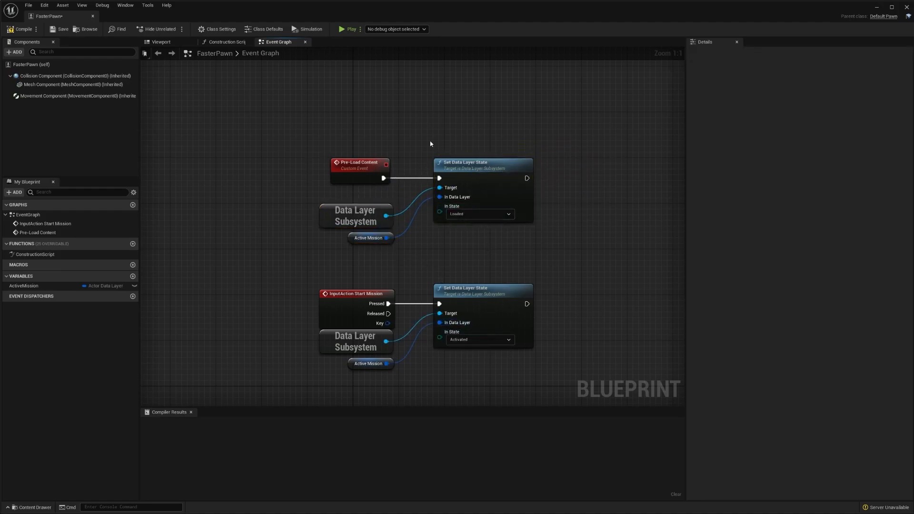
left_click(333, 165)
left_click(505, 184)
left_click_drag(317, 146, 497, 244)
left_click_drag(506, 183, 507, 172)
left_click(562, 245)
right_click_drag(565, 258, 551, 209)
left_click_drag(510, 352, 281, 220)
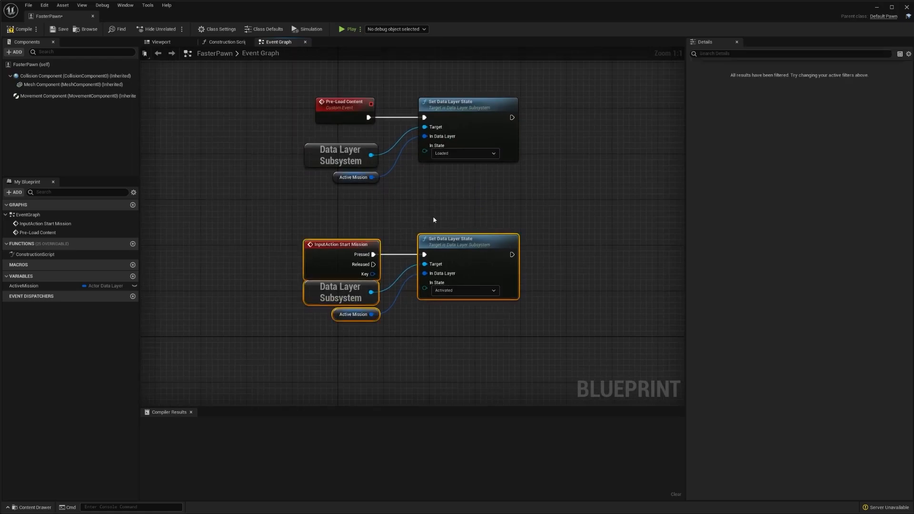
left_click(419, 220)
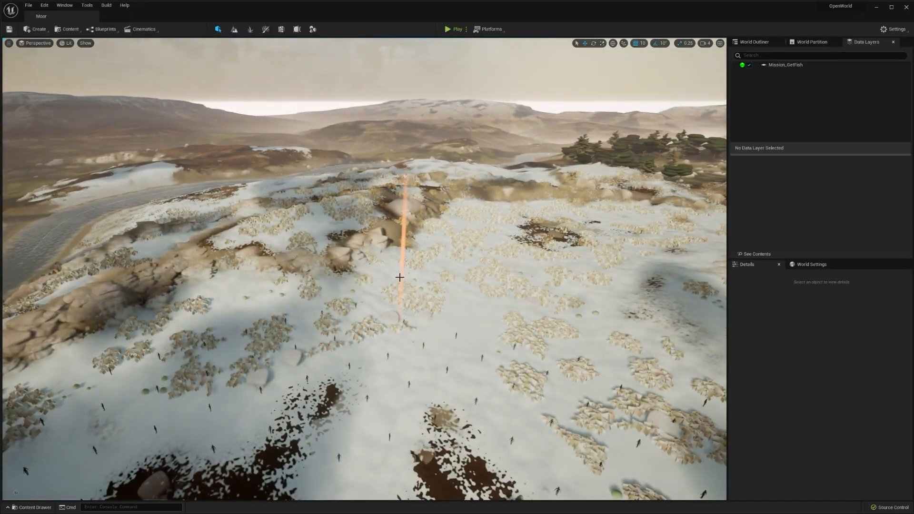
In the level editor, place a BP_FishGen actor in the river bend beside the riverside mission marker
scroll(745, 483, "down", 2)
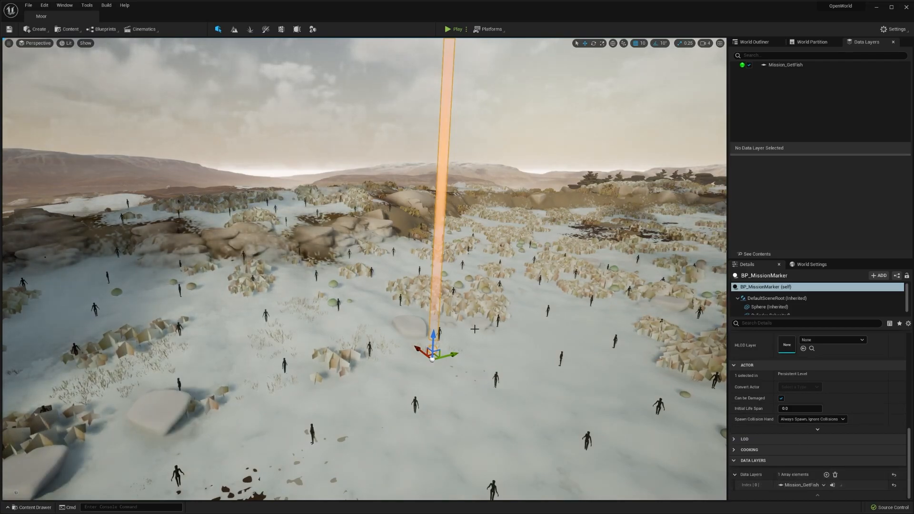
key("w")
mouse_move(587, 324)
right_mouse_down()
mouse_move(678, 315)
mouse_move(698, 405)
right_mouse_up()
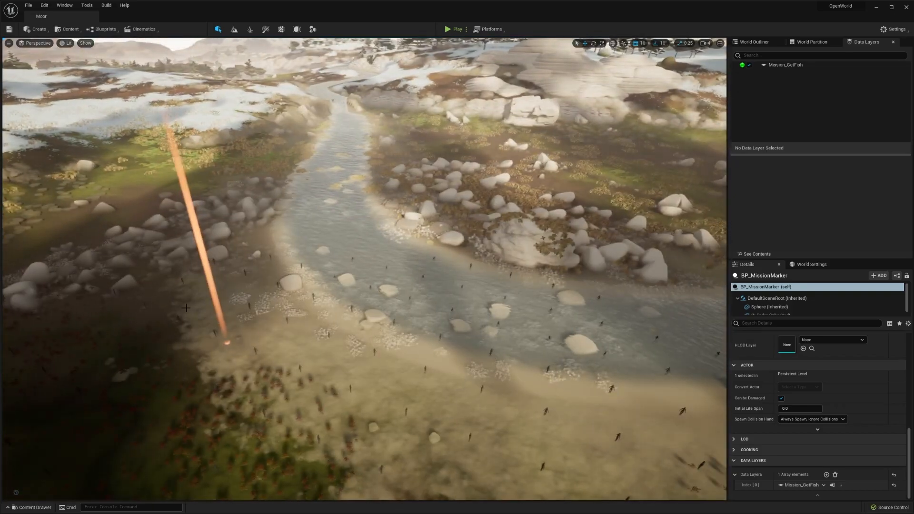
key("d")
mouse_move(358, 315)
right_mouse_down()
mouse_move(395, 310)
mouse_move(447, 322)
mouse_move(457, 305)
mouse_move(467, 324)
right_mouse_up()
key("s")
key("w")
key("ctrl+space")
left_click(418, 432)
left_click_drag(355, 379, 397, 265)
Turn off game view and adjust the BP_FishGen actor's position in the river
key("g")
key("e")
mouse_move(390, 287)
right_mouse_down()
mouse_move(375, 288)
mouse_move(399, 287)
right_mouse_up()
left_click_drag(416, 307, 397, 304)
key("w")
Add a Data Layers entry to the BP_FishGen actor and assign it to Mission_GetFish
left_click(744, 495)
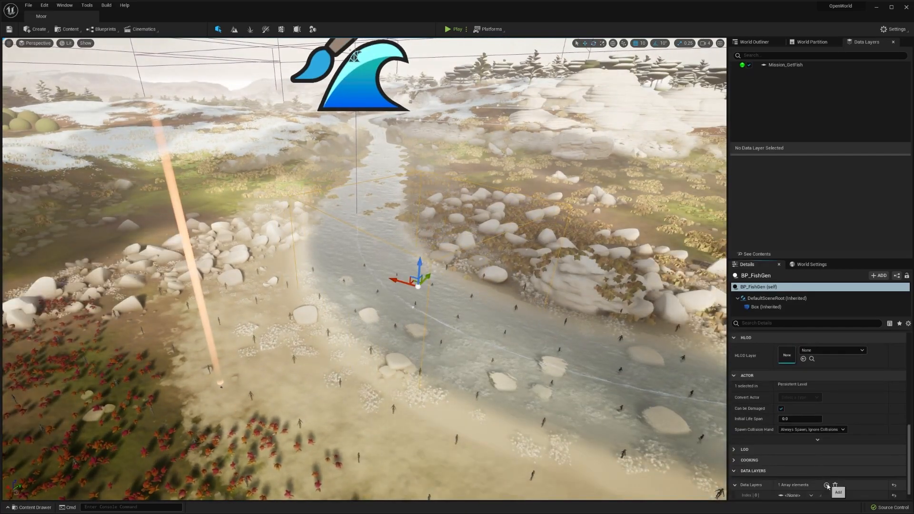
scroll(795, 486, "down", 1)
left_click(794, 486)
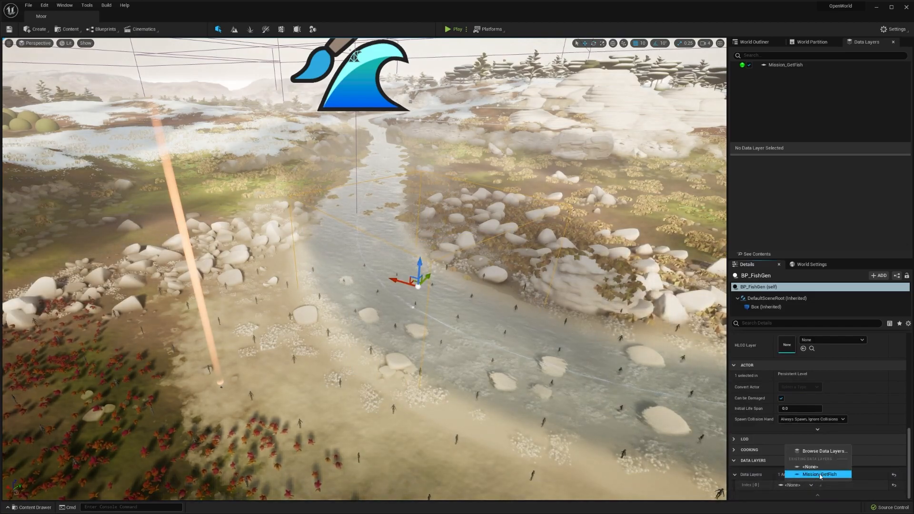
left_click(822, 478)
Create a new data layer and name it Mission_GetFishAdvanced
right_click_drag(488, 292, 429, 305)
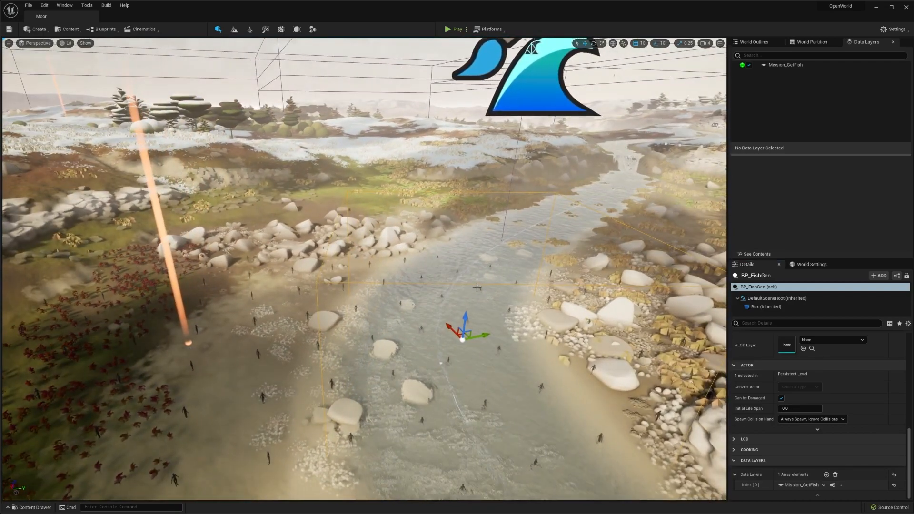
right_click_drag(539, 277, 495, 276)
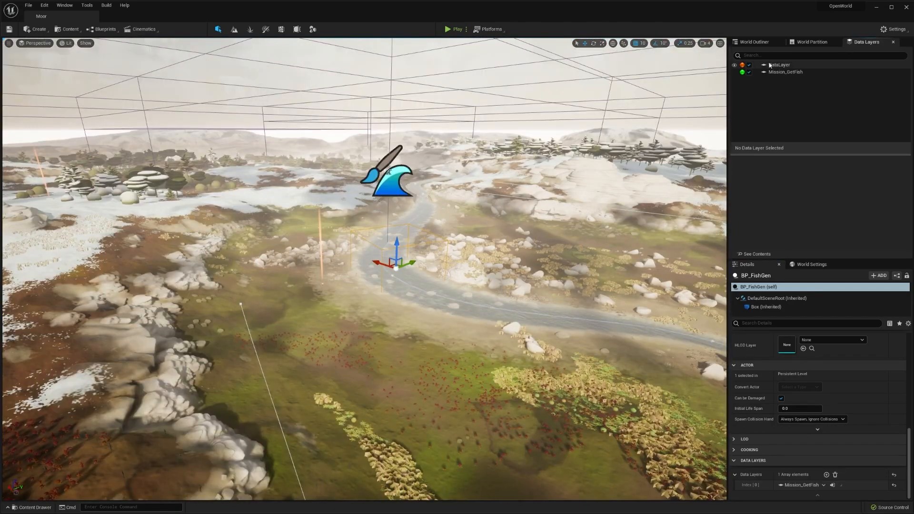
left_click(789, 65)
key("F2")
type("Mission_")
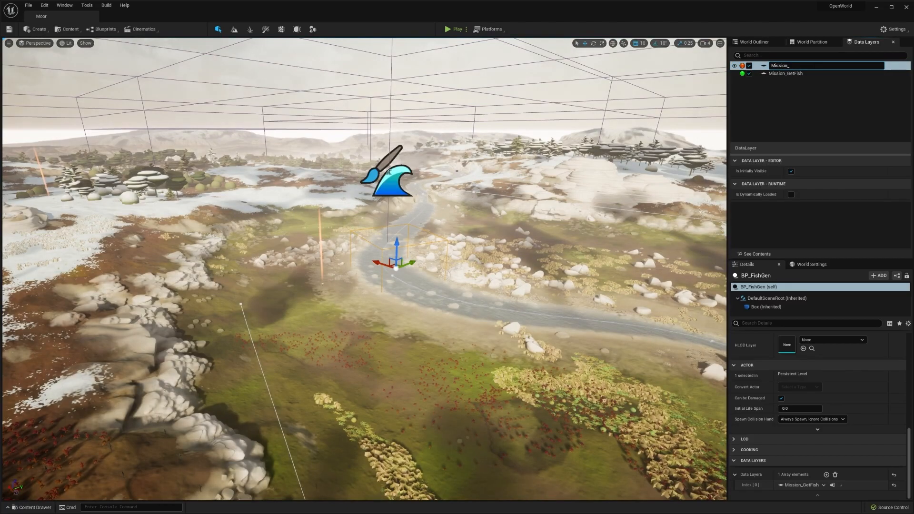
type("GetFishAdvance")
type("d")
key("Return")
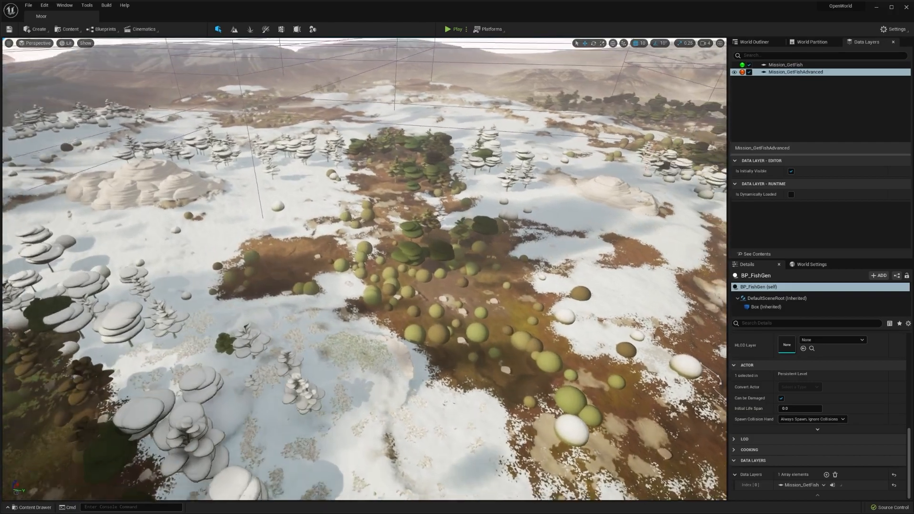
Place three BP_MissionMarker actors along a route across the snowy, bush-covered moor
right_click_drag(666, 276, 668, 278)
key("ctrl+space")
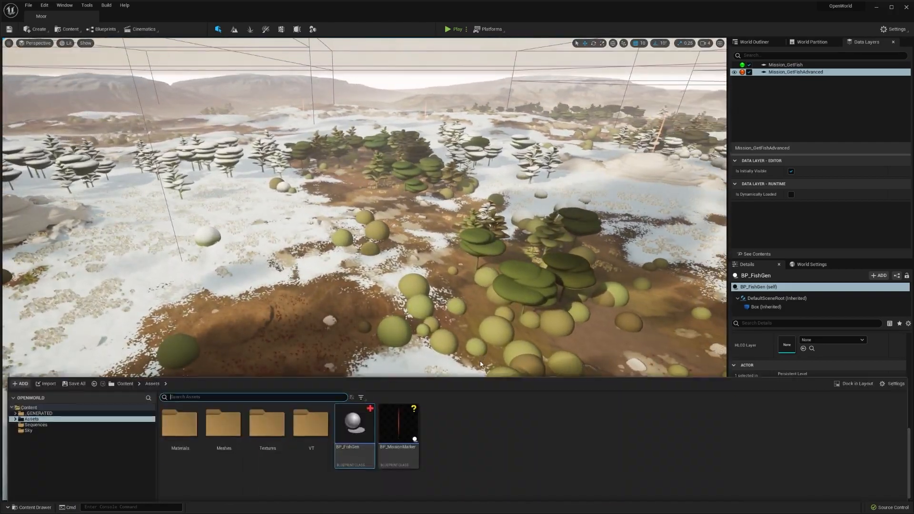
left_click(400, 443)
left_click_drag(409, 386, 171, 308)
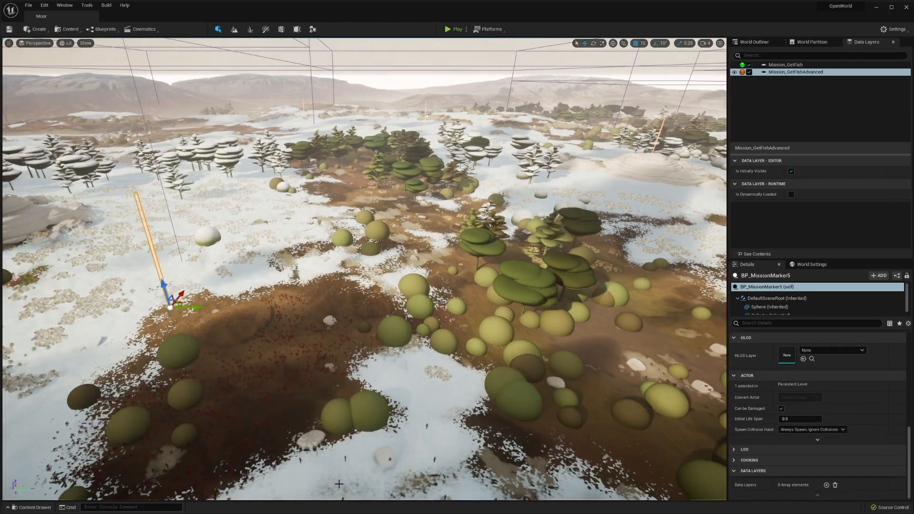
key("ctrl+space")
mouse_move(404, 399)
left_mouse_down()
mouse_move(336, 287)
mouse_move(447, 408)
mouse_move(438, 408)
left_mouse_up()
right_click_drag(439, 408, 439, 410)
key("ctrl+space")
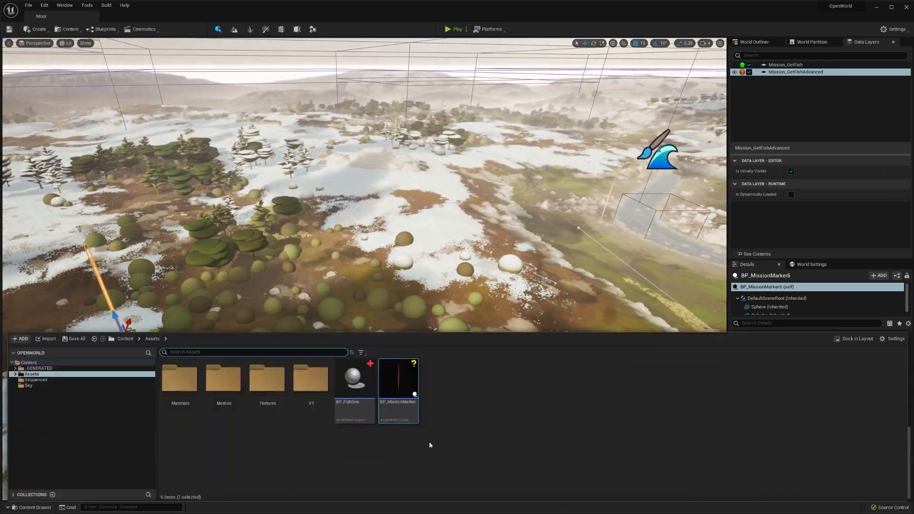
left_click_drag(508, 315, 497, 310)
key("w")
right_click_drag(513, 388, 514, 390)
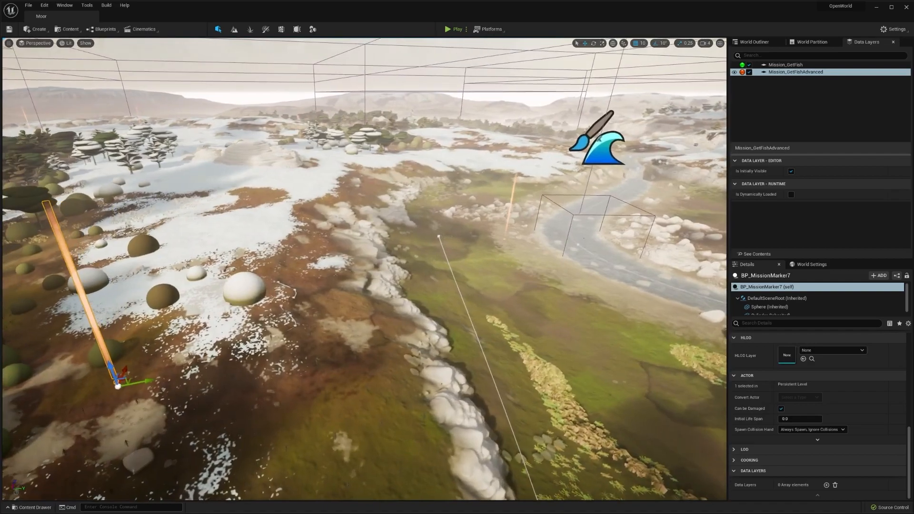
Continue the marker route with two more BP_MissionMarker actors leading down towards the river
key("ctrl+space")
left_click_drag(399, 379, 472, 296)
left_click_drag(558, 296, 558, 296)
right_click_drag(527, 375, 527, 376)
key("w")
key("ctrl+space")
left_click_drag(400, 388, 482, 293)
right_click_drag(542, 351, 542, 351)
key("w")
Select the five new mission markers and assign them to the Mission_GetFishAdvanced data layer
key("ctrl+shift+a")
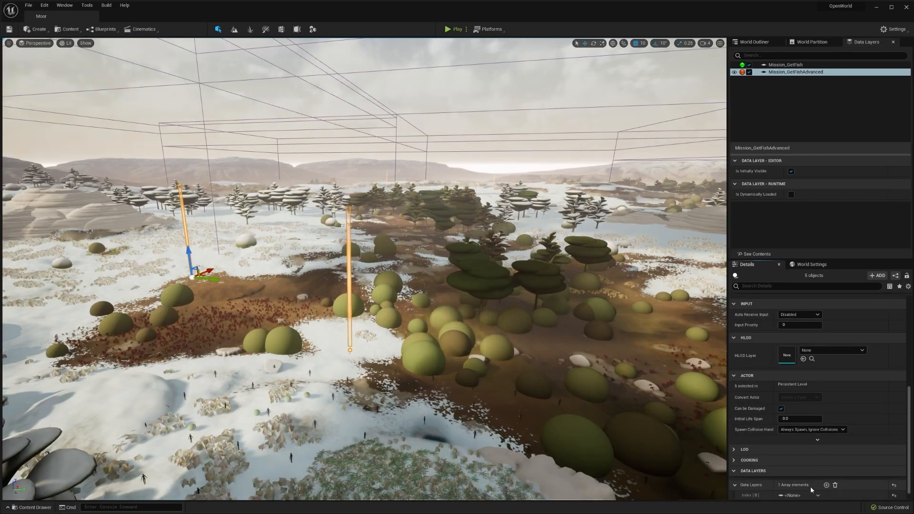
scroll(813, 489, "down", 1)
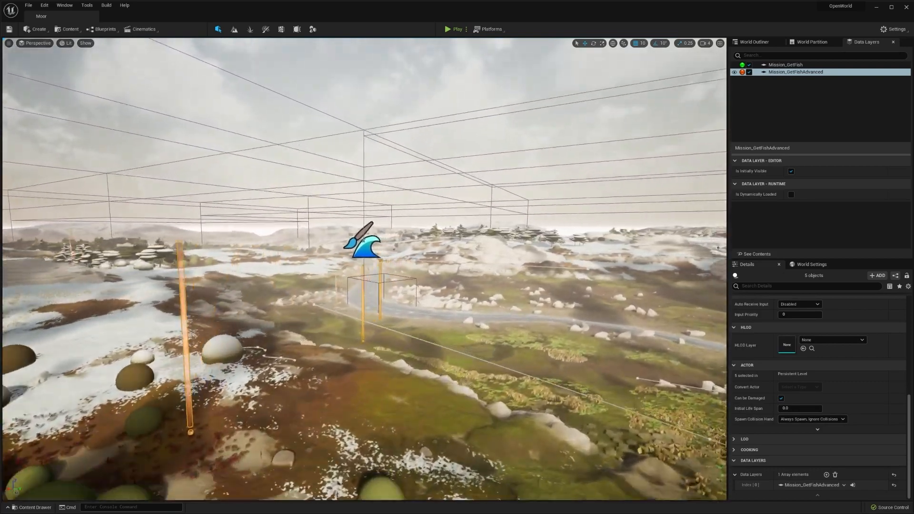
Add a second Data Layers entry to the BP_FishGen actor and set it to Mission_GetFishAdvanced
left_click(273, 305)
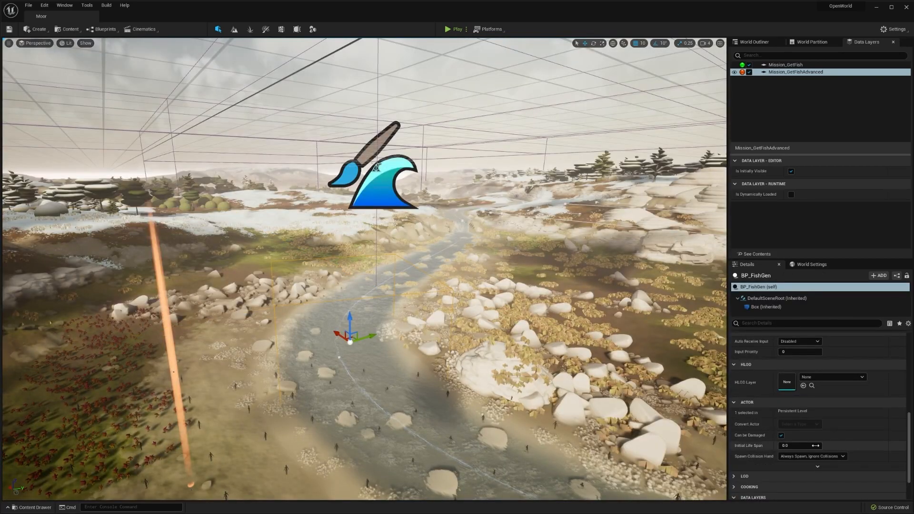
scroll(809, 447, "down", 2)
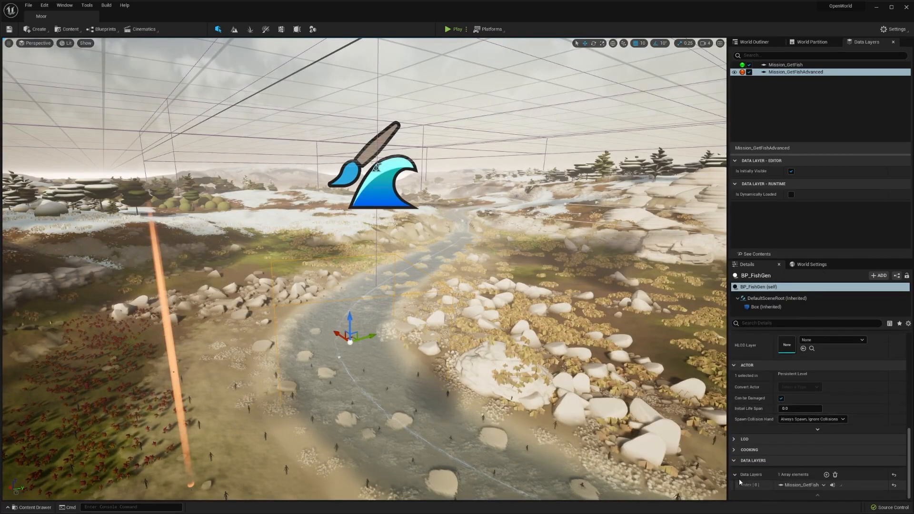
left_click(827, 475)
left_click(811, 486)
left_click(829, 475)
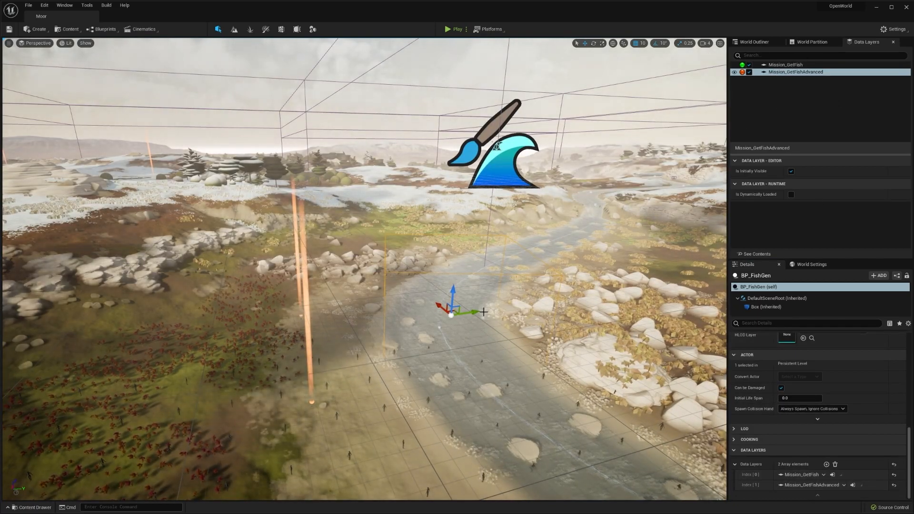
Toggle the data layers' editor visibility so that Mission_GetFish is hidden and only Mission_GetFishAdvanced is shown
left_click(757, 88)
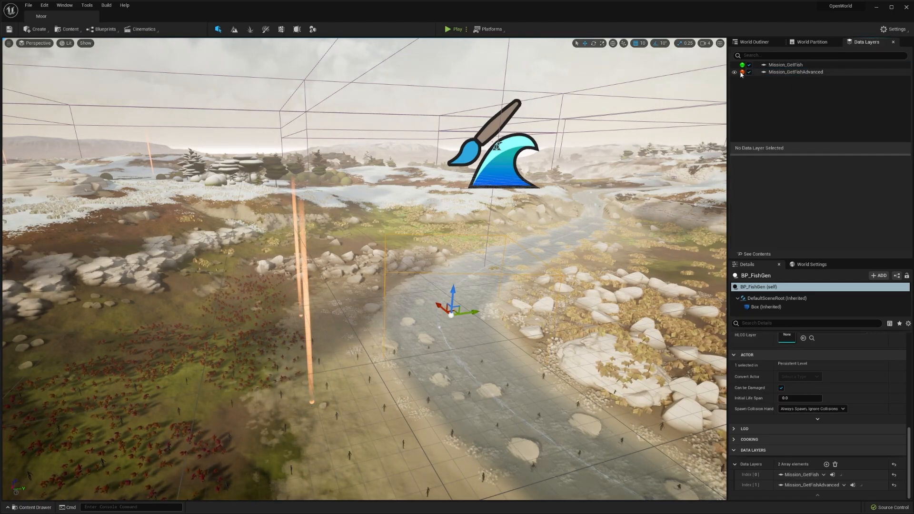
left_click(736, 72)
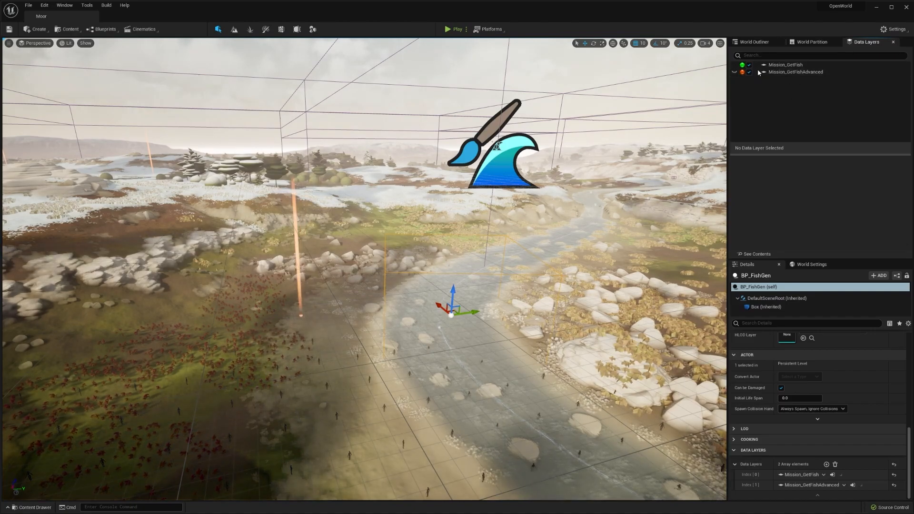
left_click(735, 66)
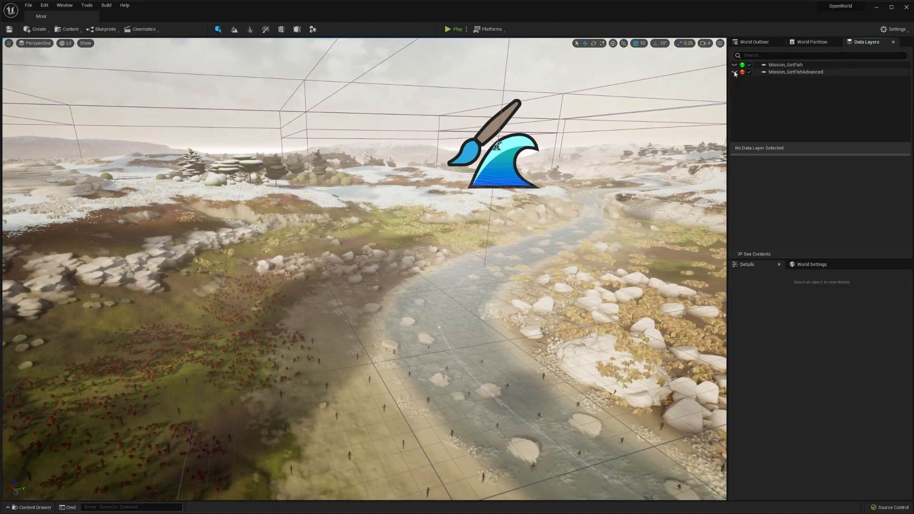
left_click(735, 72)
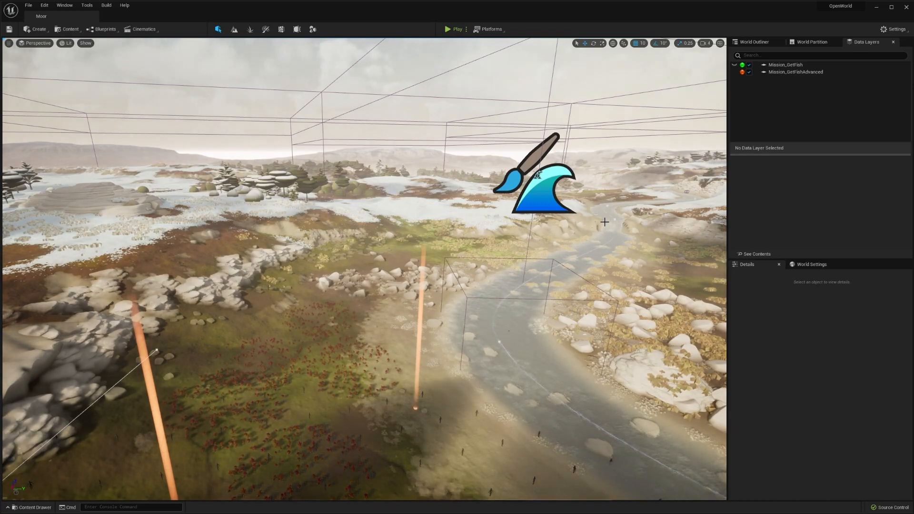
right_click_drag(622, 252, 622, 252)
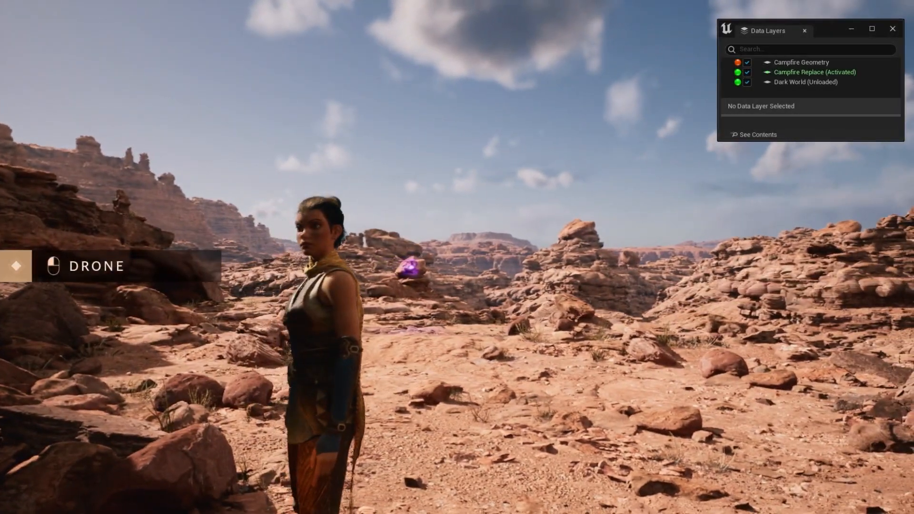
In the running desert level, walk the character to the purple interaction spot and examine the Campfire and Dark World data layer states
key("w")
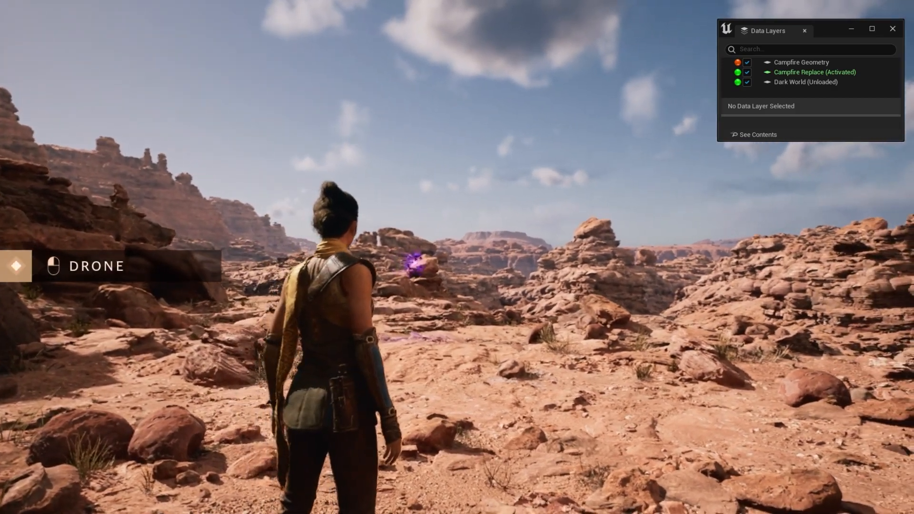
key("w")
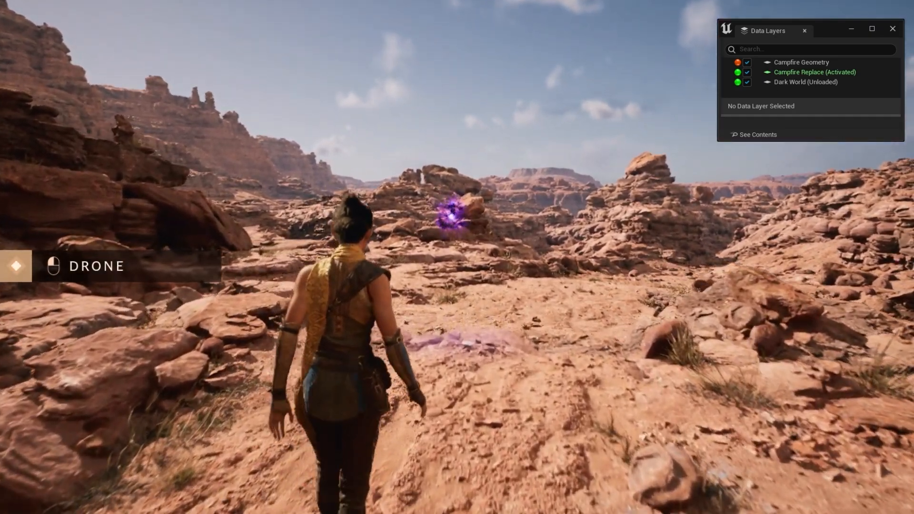
key("e")
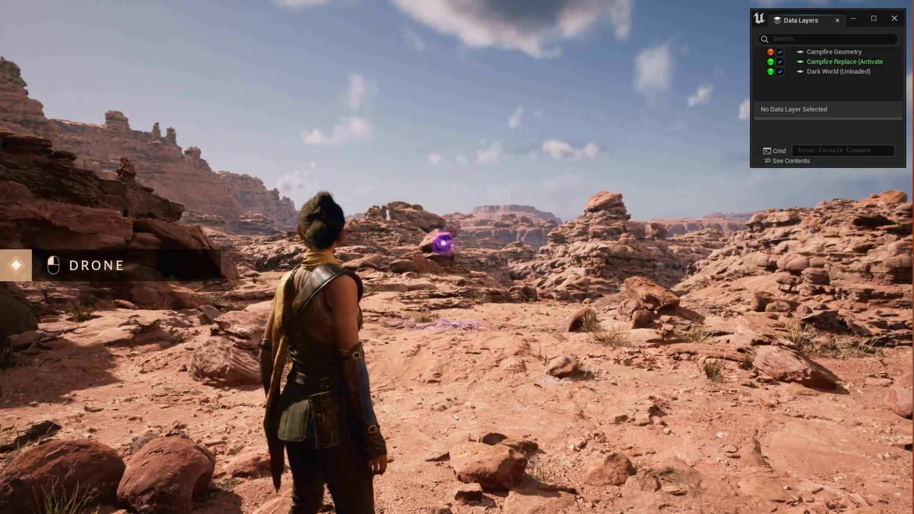
key("w")
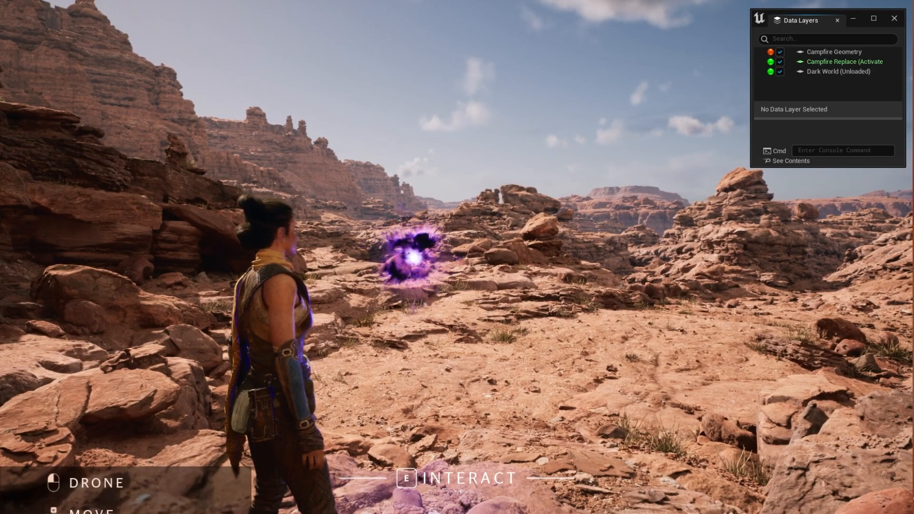
Trigger the portal interaction and examine the Camp Fire Replace Set Data Layer State logic in BP_AncientGameMode's event graph at the breakpoint
key("e")
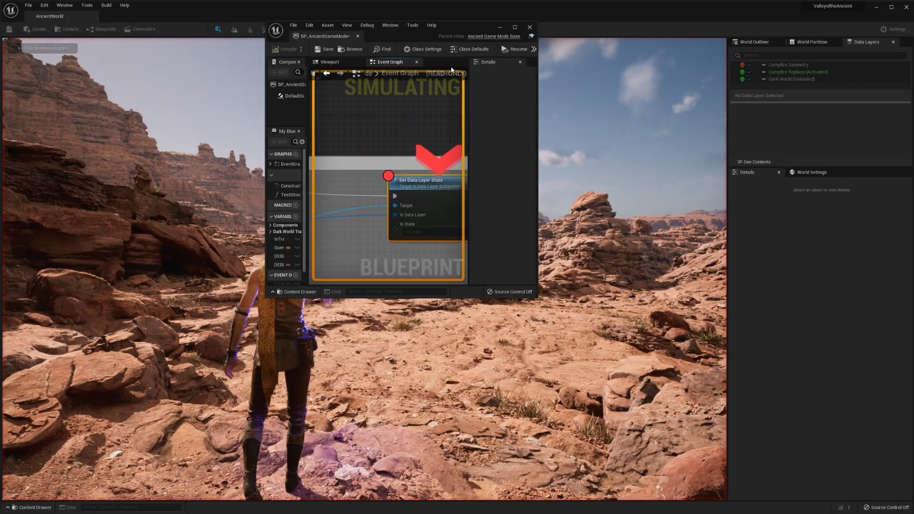
double_click(466, 24)
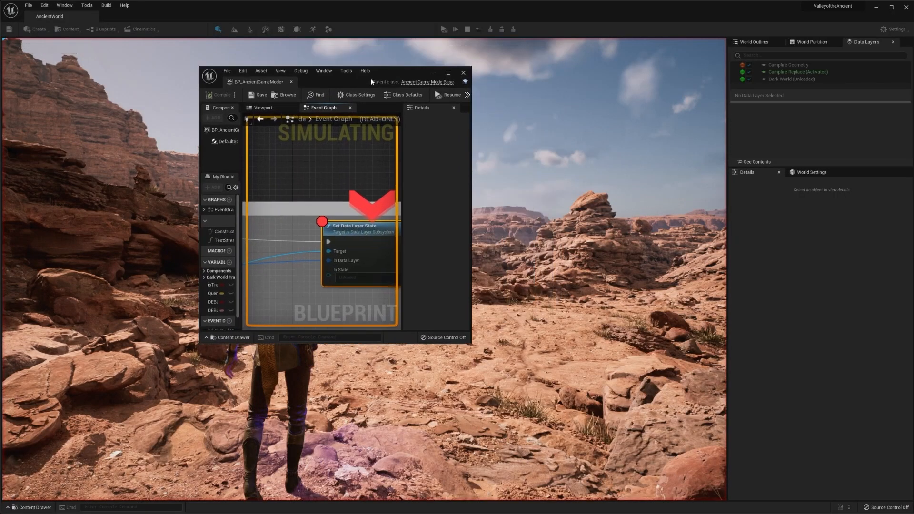
scroll(375, 280, "down", 5)
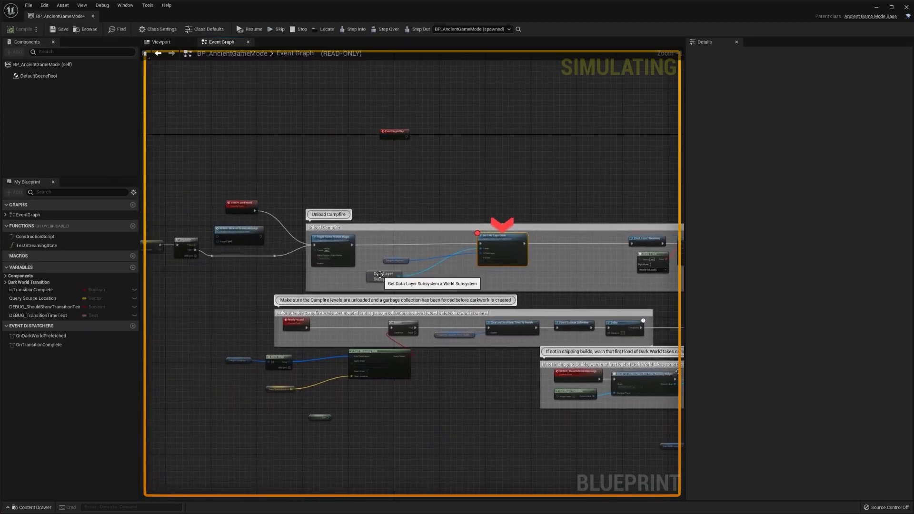
scroll(397, 274, "up", 3)
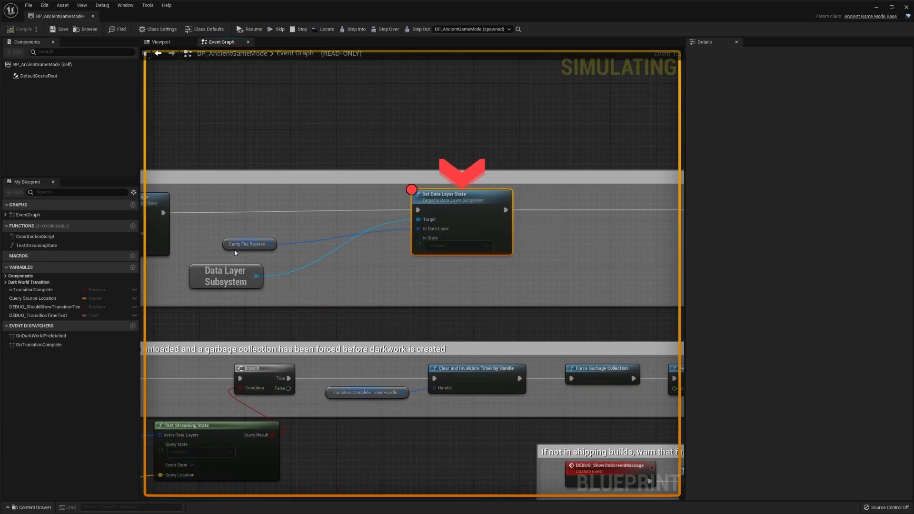
mouse_move(236, 249)
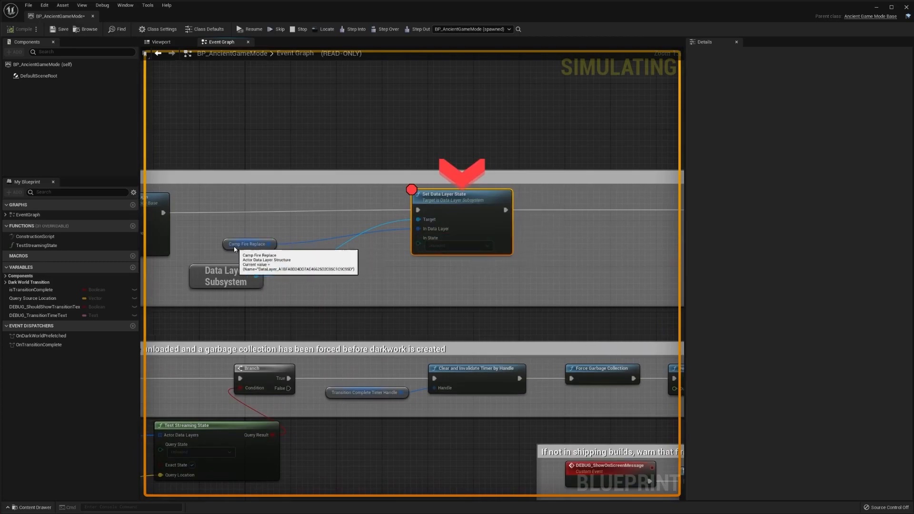
scroll(636, 266, "down", 2)
right_click_drag(636, 266, 370, 261)
scroll(370, 261, "up", 1)
scroll(370, 260, "up", 1)
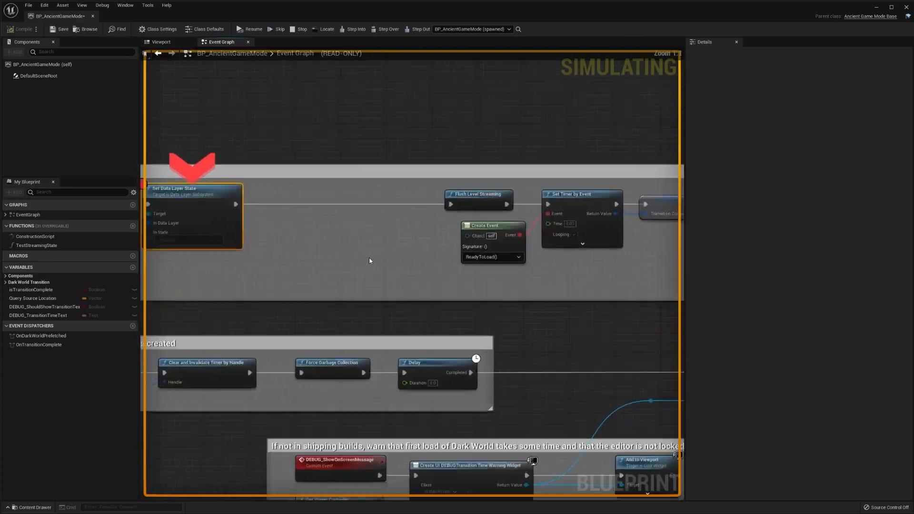
right_click_drag(240, 251, 359, 253)
right_click_drag(448, 273, 415, 276)
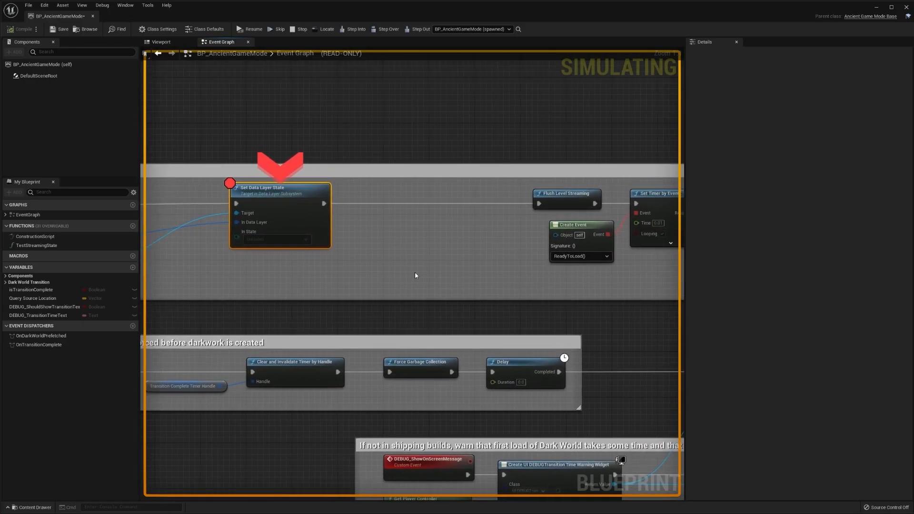
right_click_drag(537, 222, 413, 224)
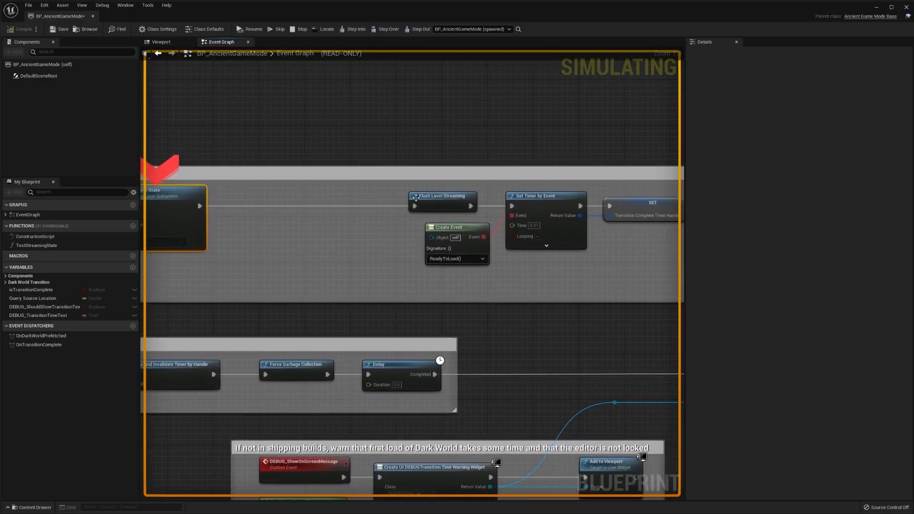
Bring the running level back into view and resume the simulation past both Set Data Layer State breakpoints to enter Dark World
double_click(324, 10)
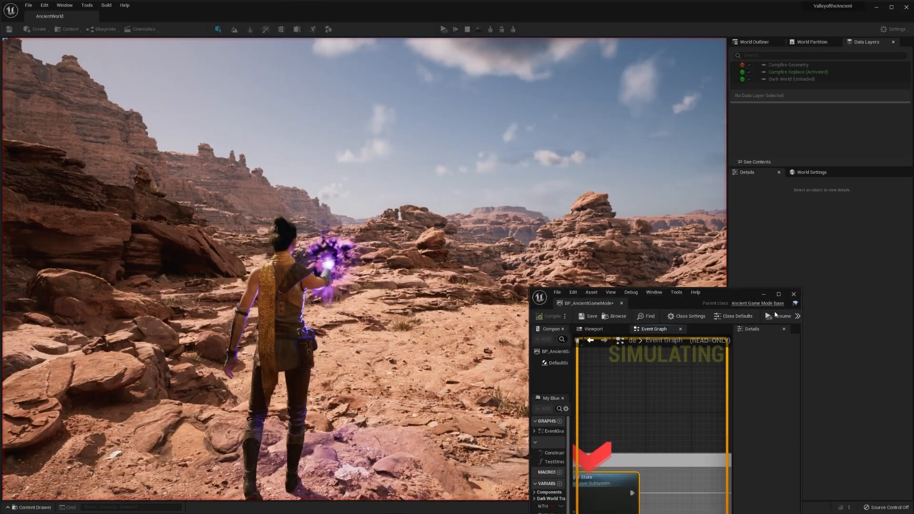
left_click(776, 315)
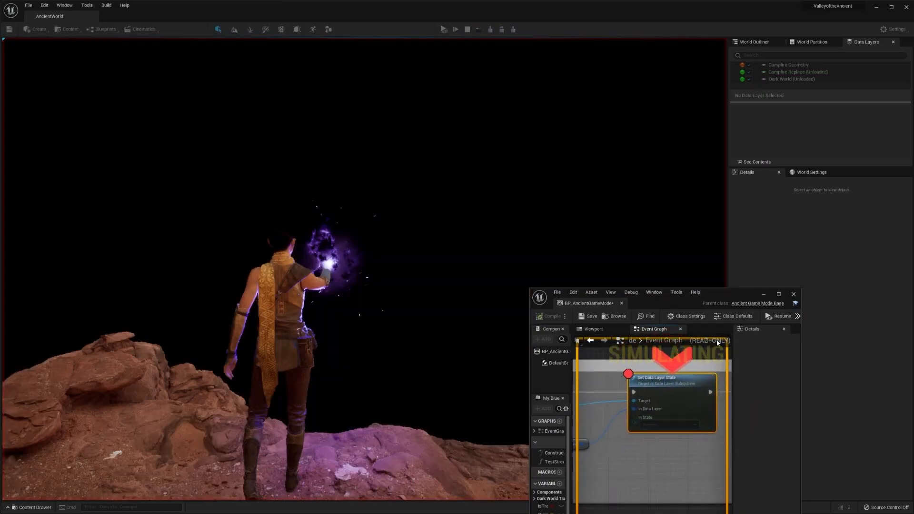
left_click(774, 317)
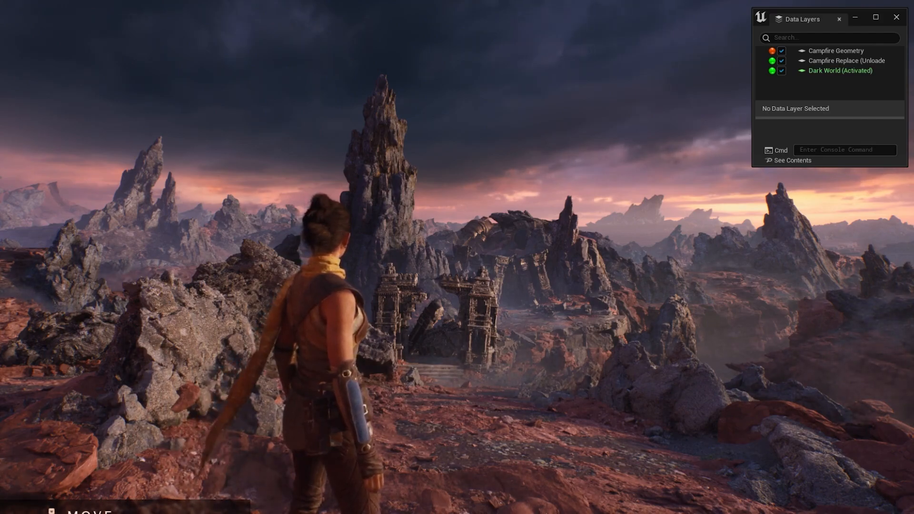
Select rock assemblies in the AncientWorld desert level and open the MASS_Ground_S_05_Optimized packed level instance blueprint
left_click(458, 257)
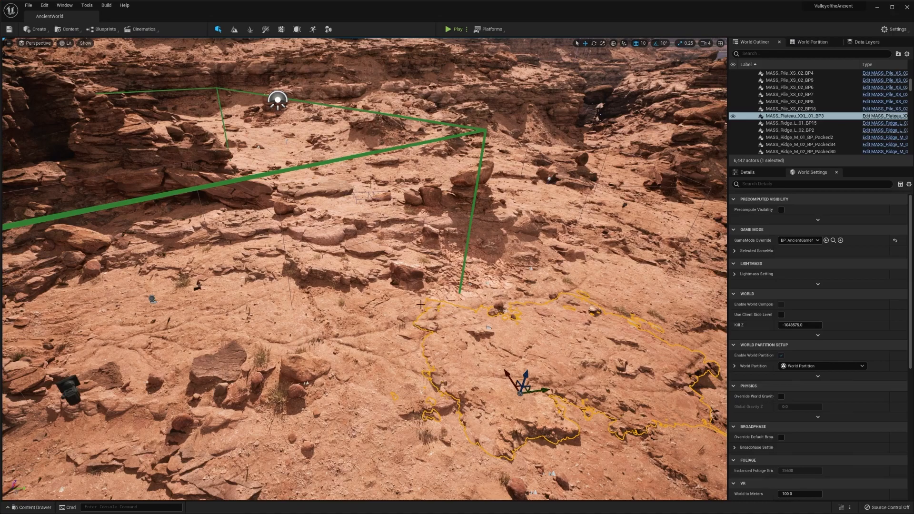
right_click_drag(548, 291, 374, 286)
left_click(375, 323)
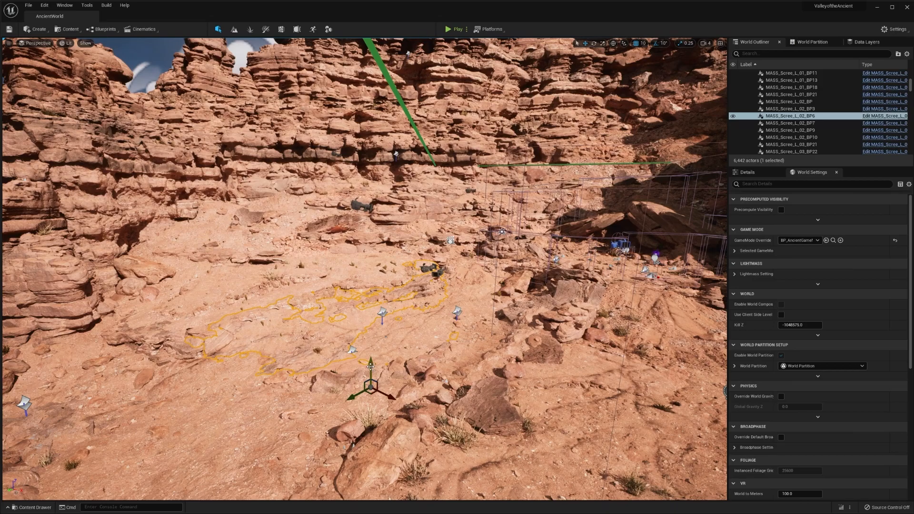
left_click_drag(372, 372, 347, 265)
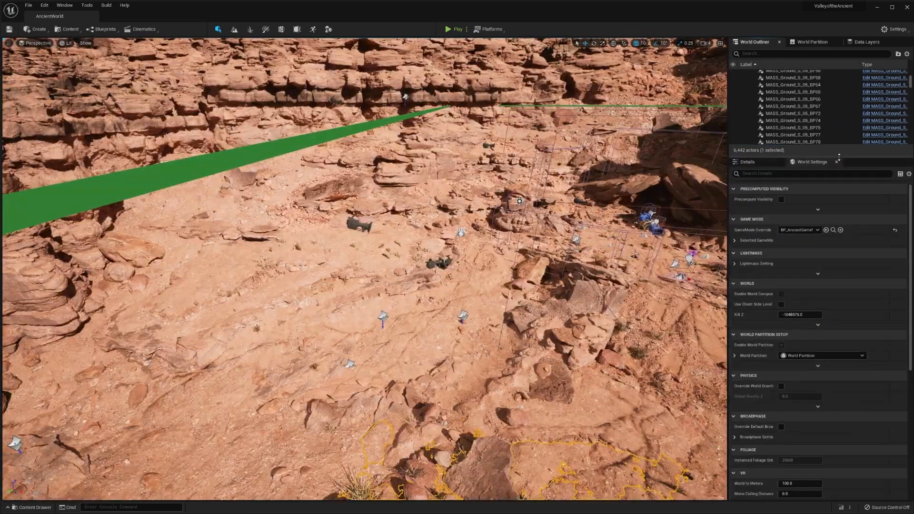
left_click(879, 156)
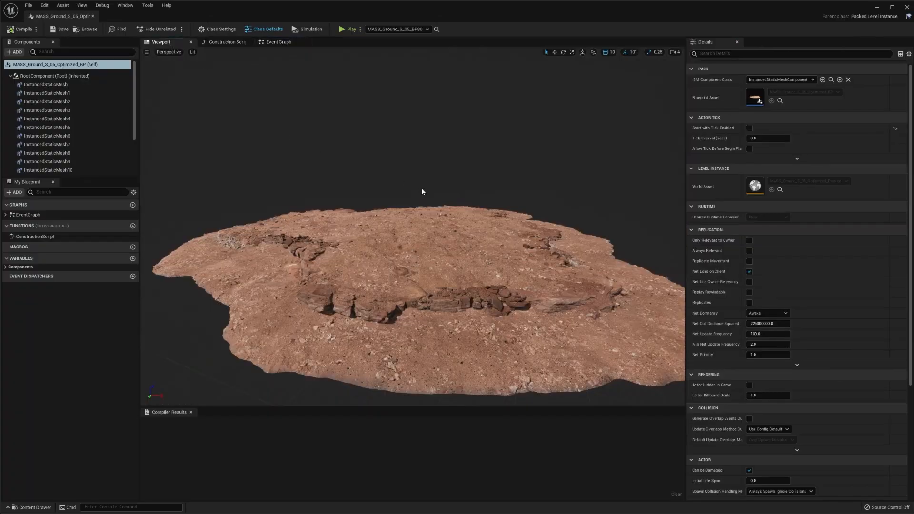
Inspect the packed ground blueprint, locate its World Asset and open the MASS_Ground_S_05_Optimized_Packed level
left_click_drag(422, 192, 410, 229, "alt")
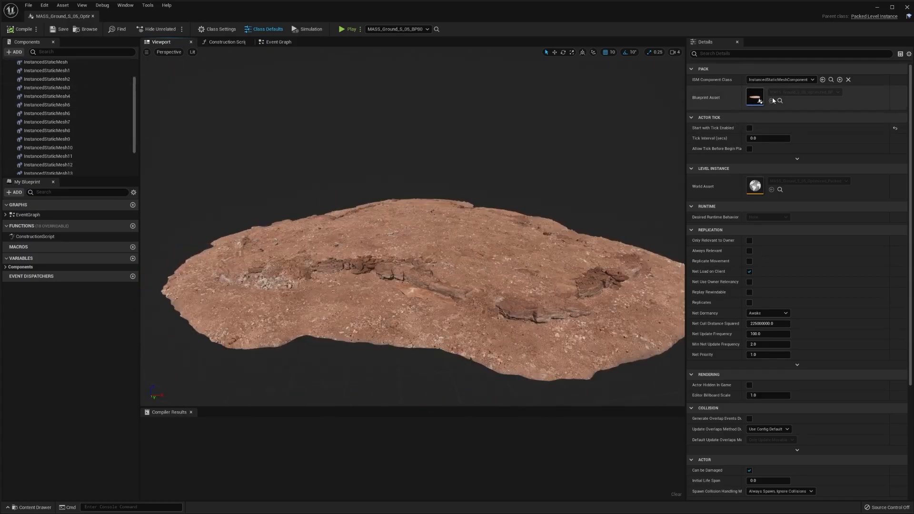
left_click(780, 189)
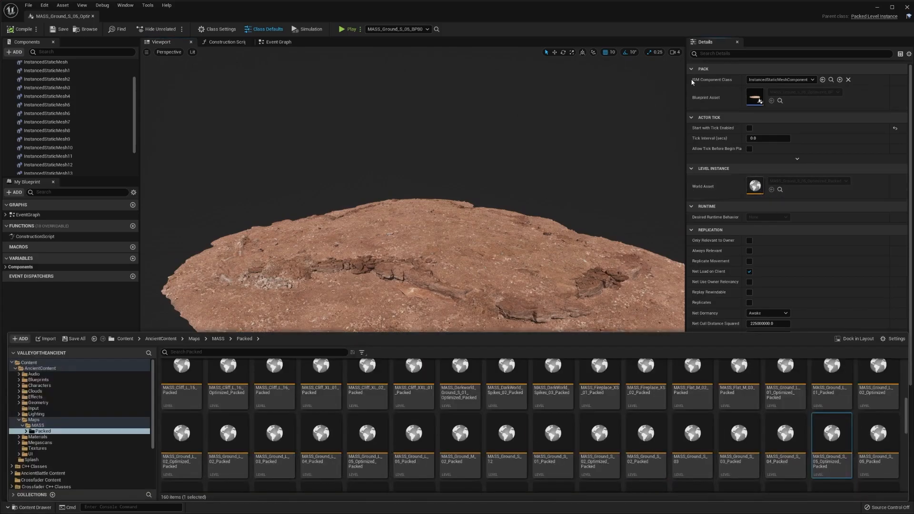
double_click(837, 449)
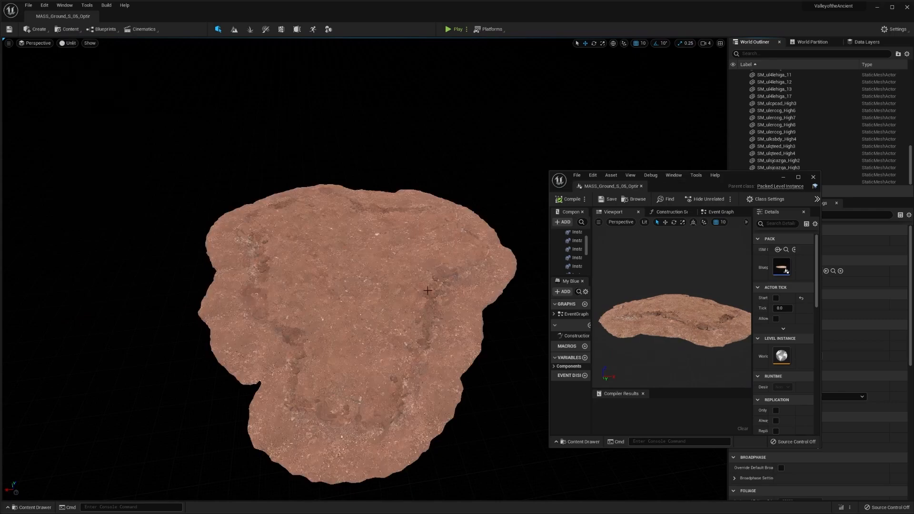
Place a cube on the ground mesh in the MASS_Ground_S_05_Optimized_Packed level and save the level
right_click_drag(364, 269, 334, 233)
mouse_move(509, 247)
right_mouse_down()
mouse_move(524, 240)
mouse_move(508, 248)
right_mouse_up()
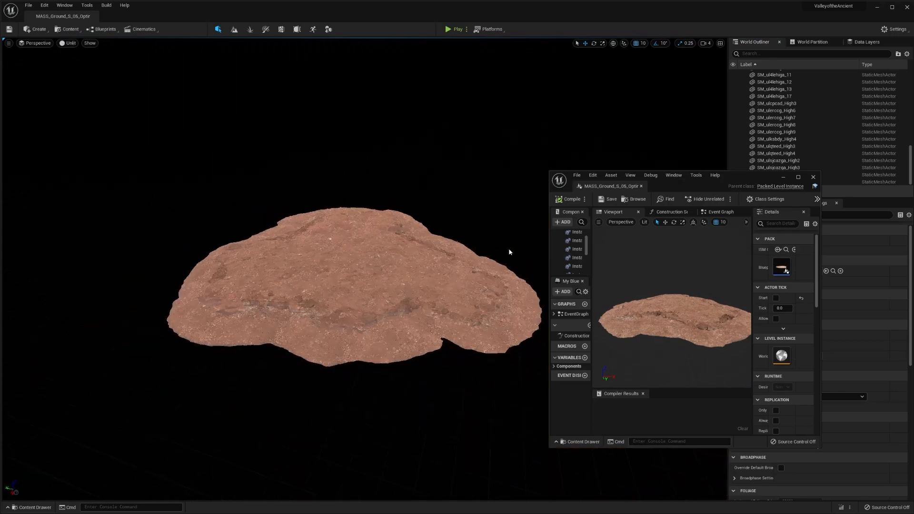
right_click_drag(435, 279, 274, 255)
key("ctrl+space")
left_click_drag(239, 426, 361, 248)
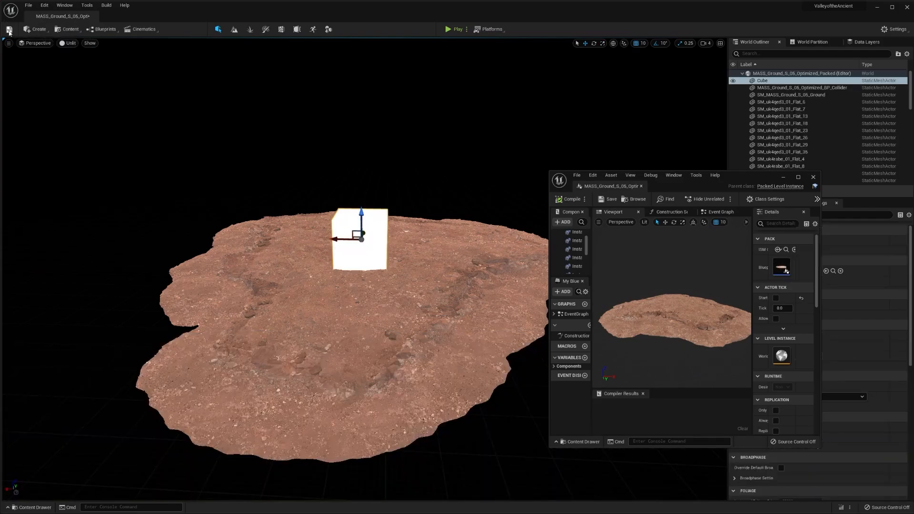
Return to the AncientWorld level and update the packed blueprint from one of its MASS_Ground_S_05 actors
left_click(21, 509)
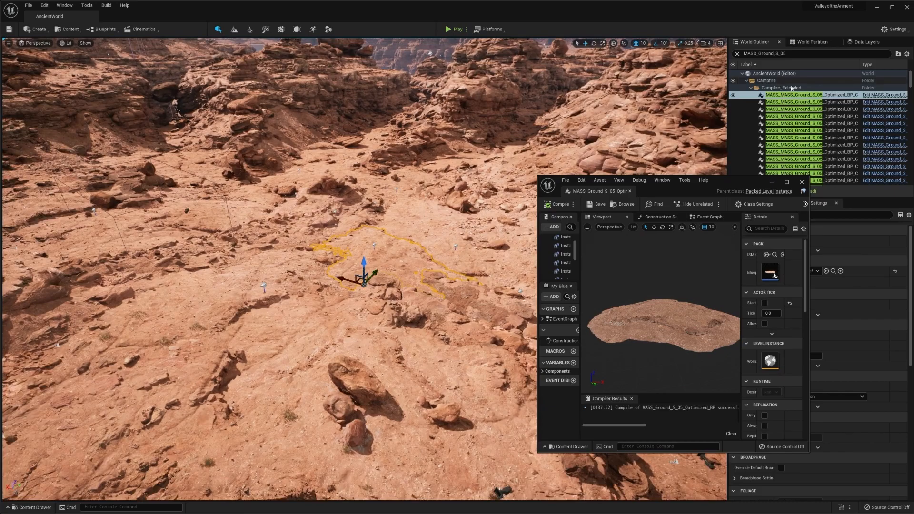
right_click(801, 95)
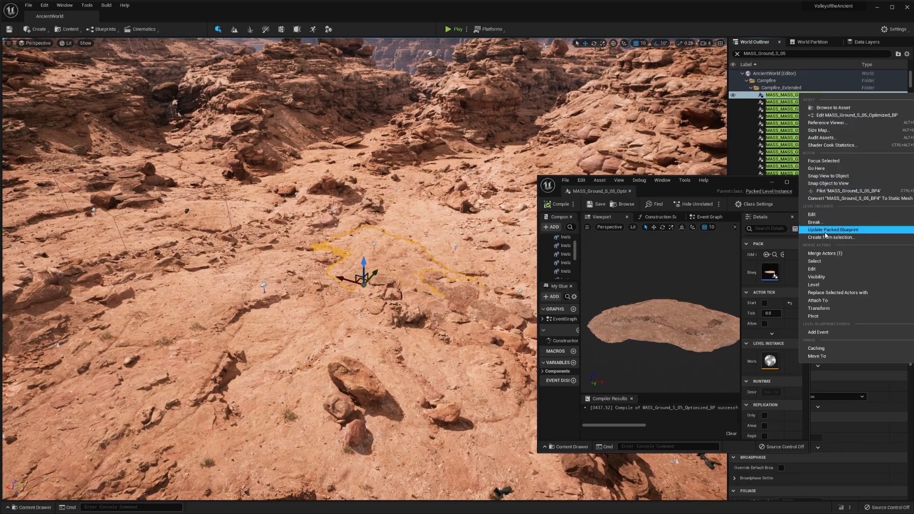
left_click(854, 230)
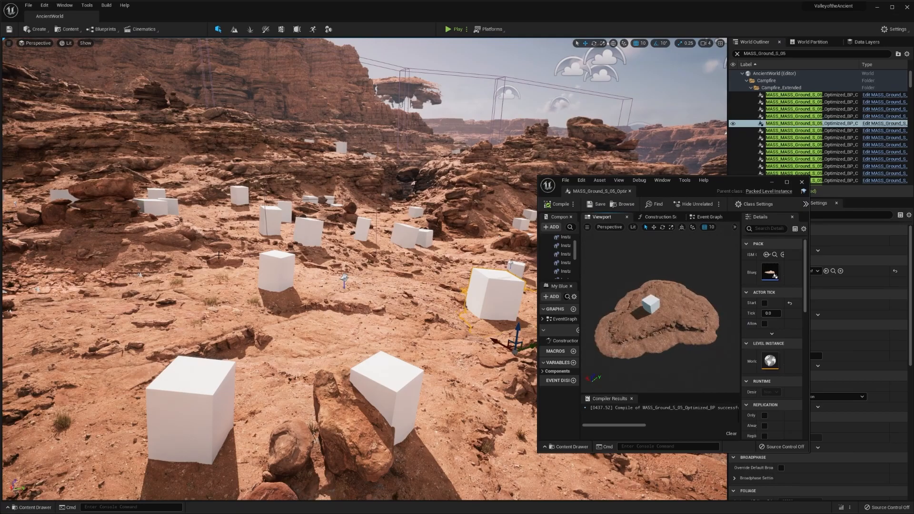
right_click_drag(219, 255, 129, 257)
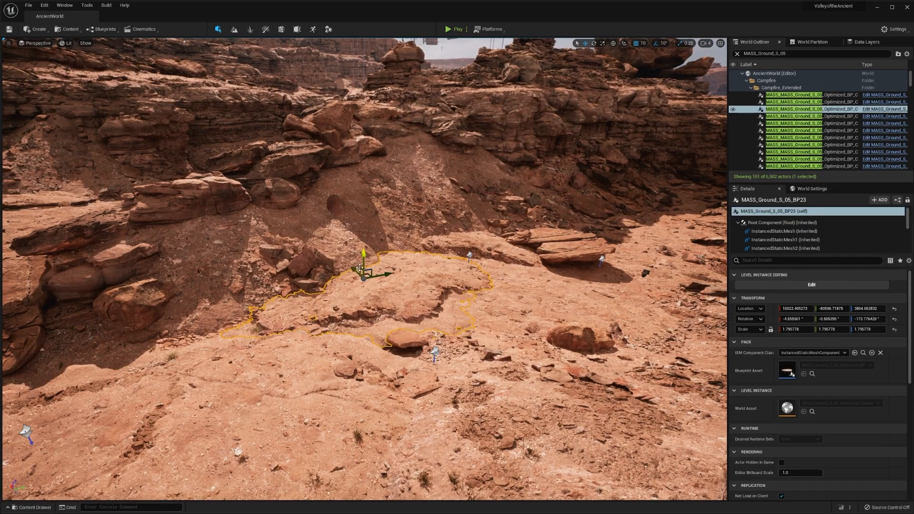
Break the MASS_Ground_S_05_BP23 instance, raised above the terrain, one level into separate actors and delete its ground mesh
right_click(406, 273)
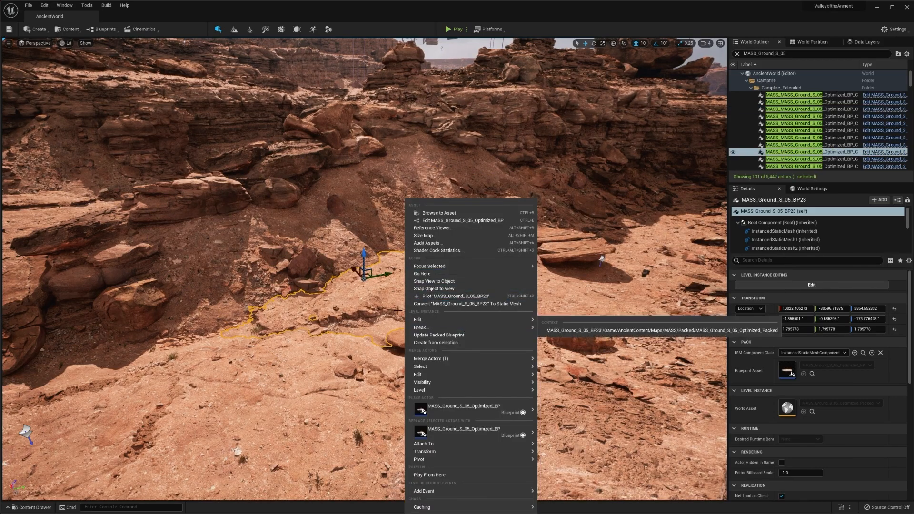
mouse_move(435, 327)
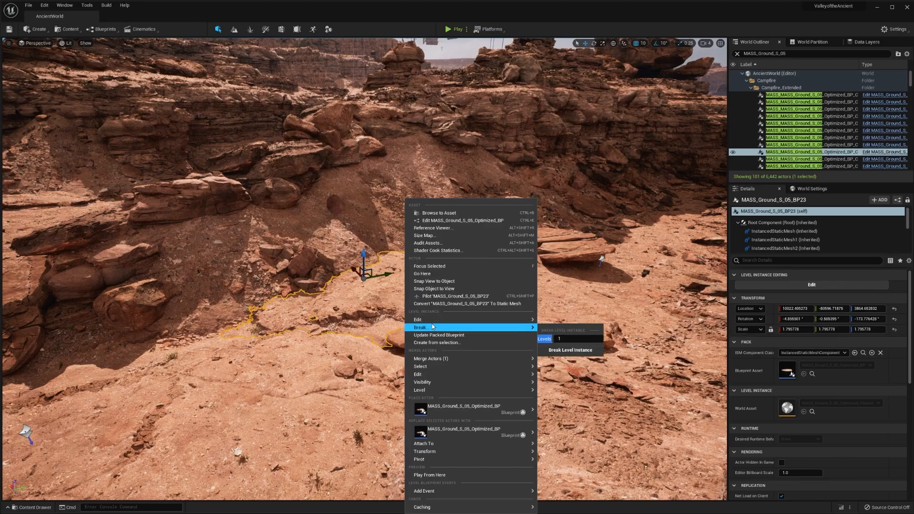
left_click(575, 351)
left_click(478, 302)
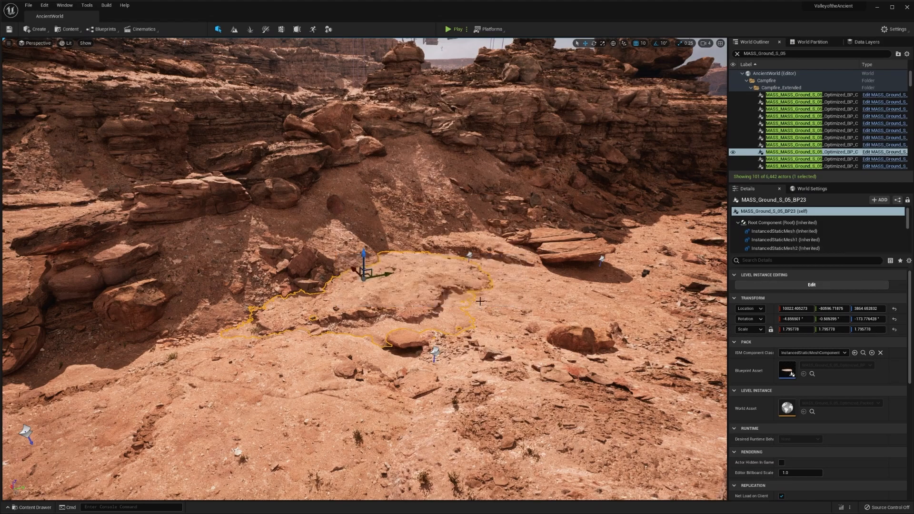
left_click_drag(364, 255, 364, 119)
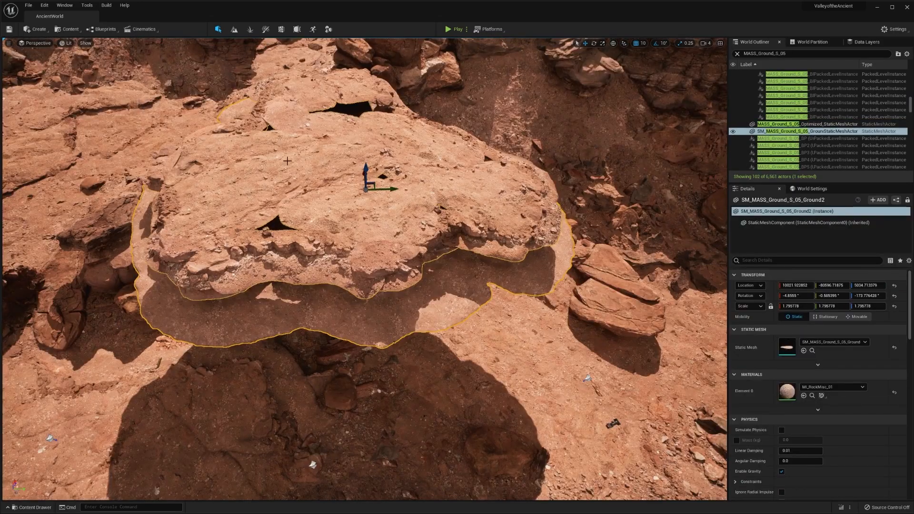
key("Delete")
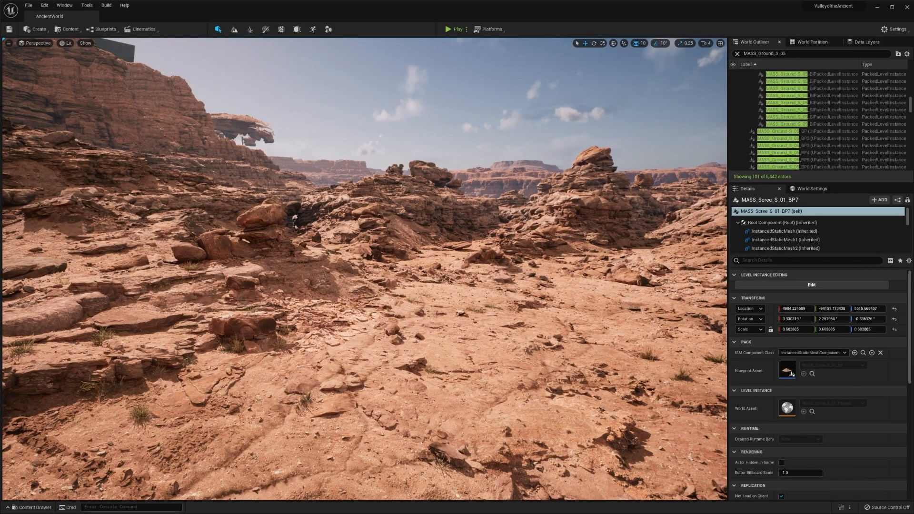
Search the placeable actors for "level instance" and place a Level Instance on the open desert ground
left_click(41, 32)
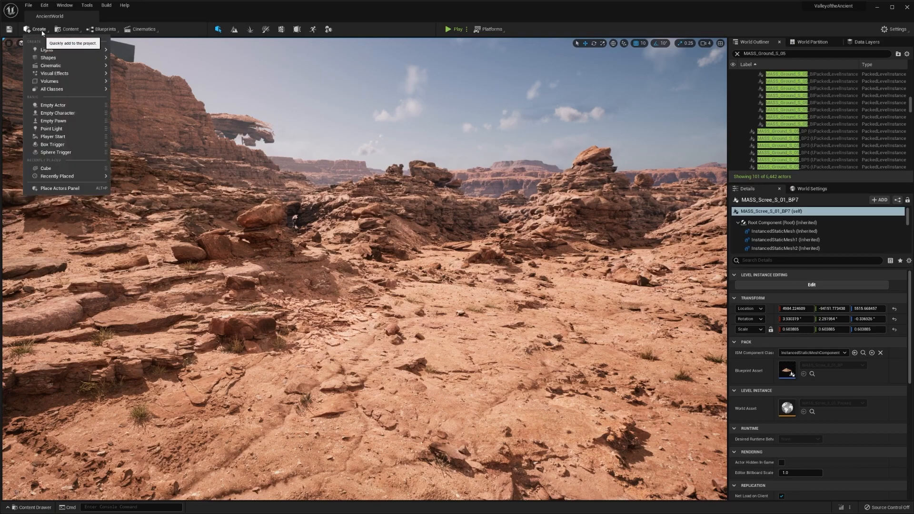
left_click(60, 188)
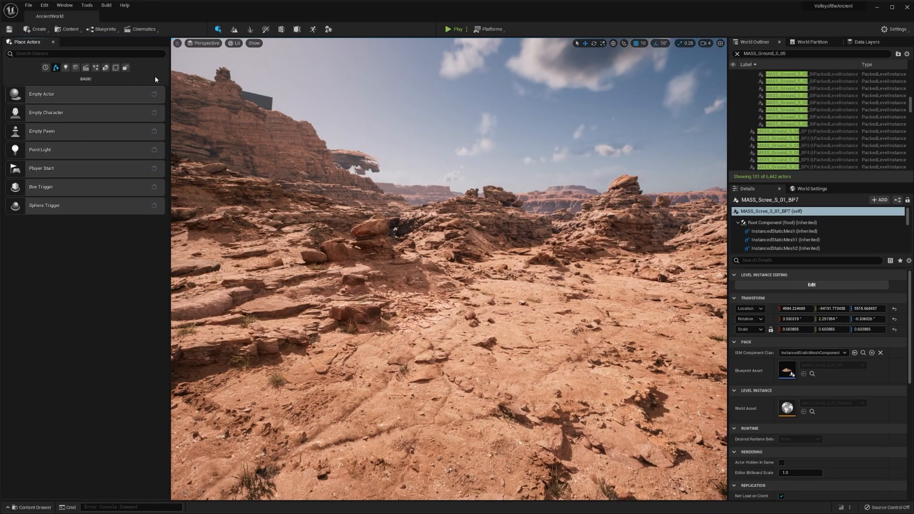
left_click(112, 54)
type("le")
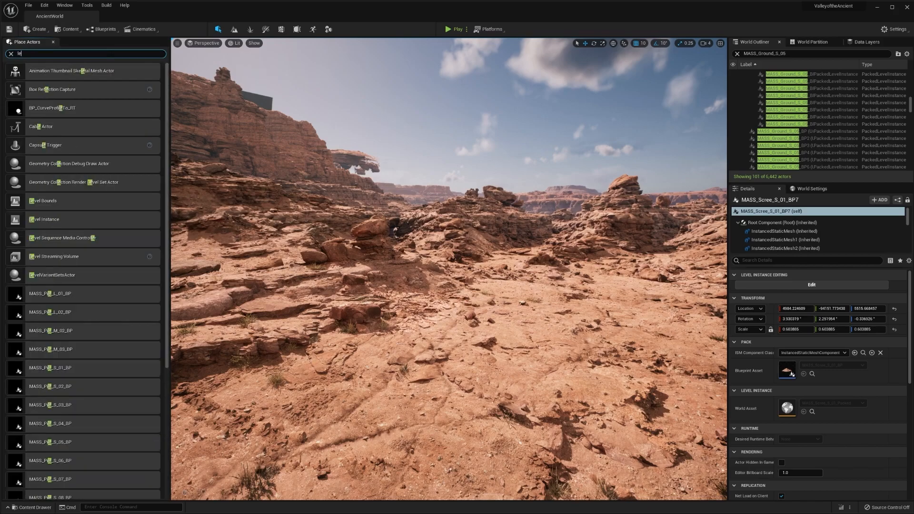
type("vel instance")
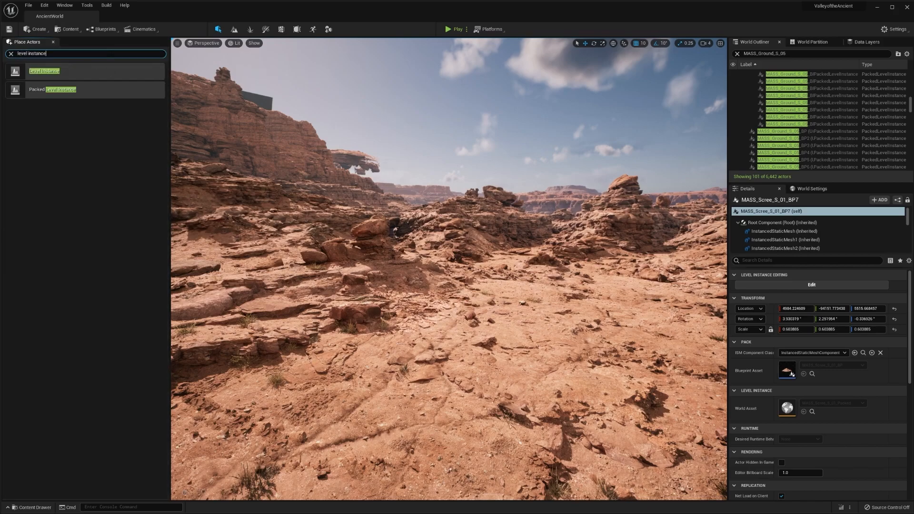
left_click_drag(50, 78, 454, 351)
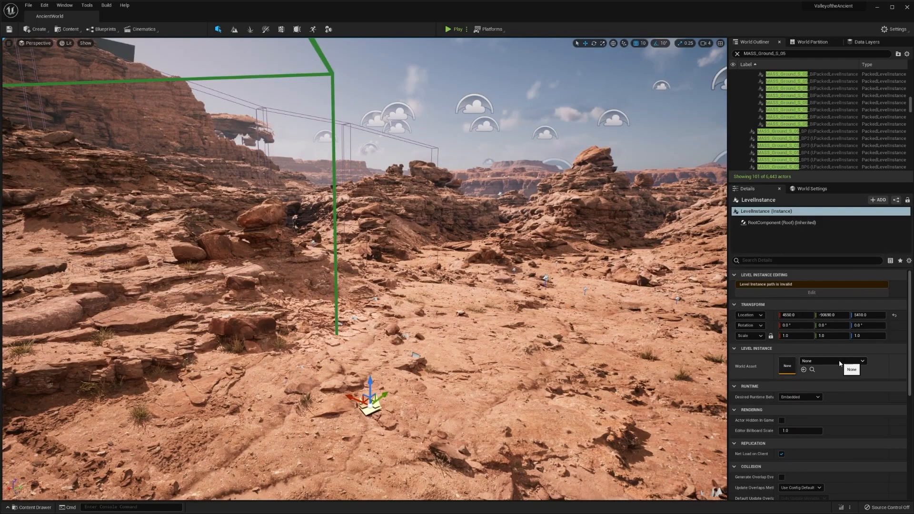
Set the new Level Instance's World Asset to MASS_Ridge_L_01_Packed and open its Desired Runtime Behavior choices
left_click(833, 361)
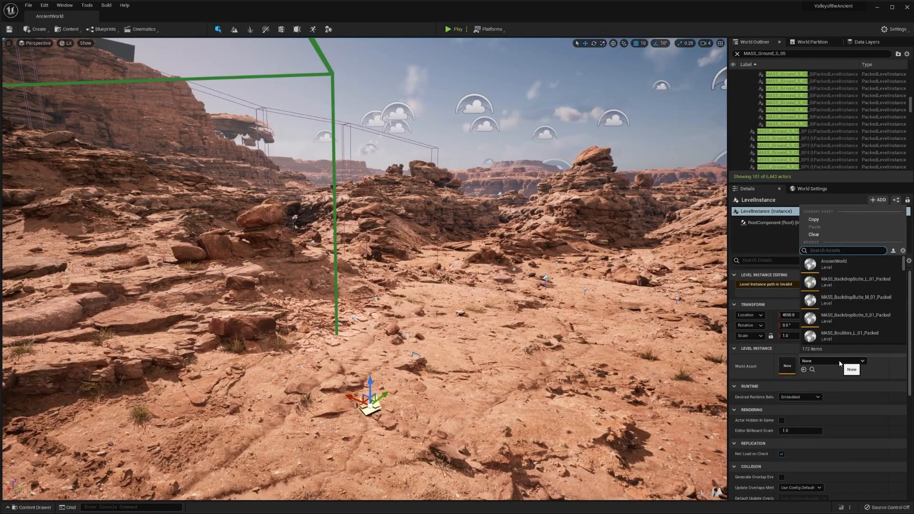
scroll(844, 298, "down", 10)
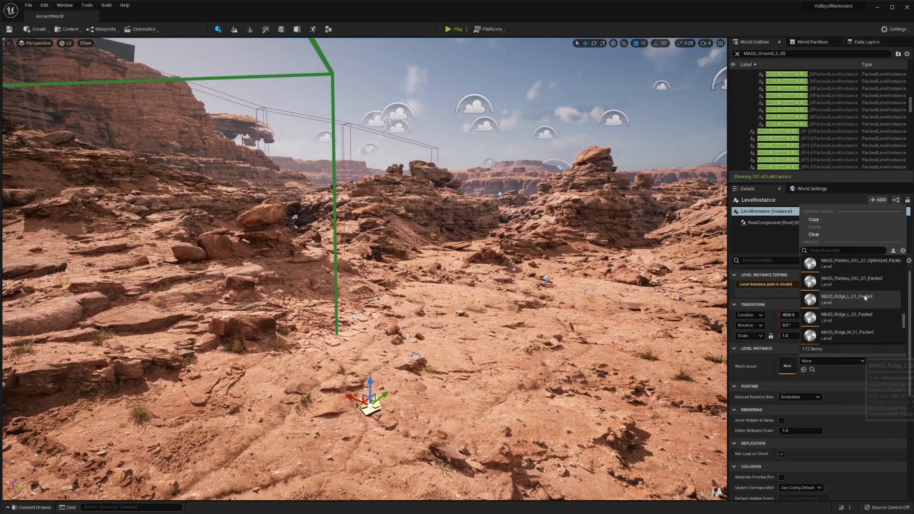
left_click(845, 310)
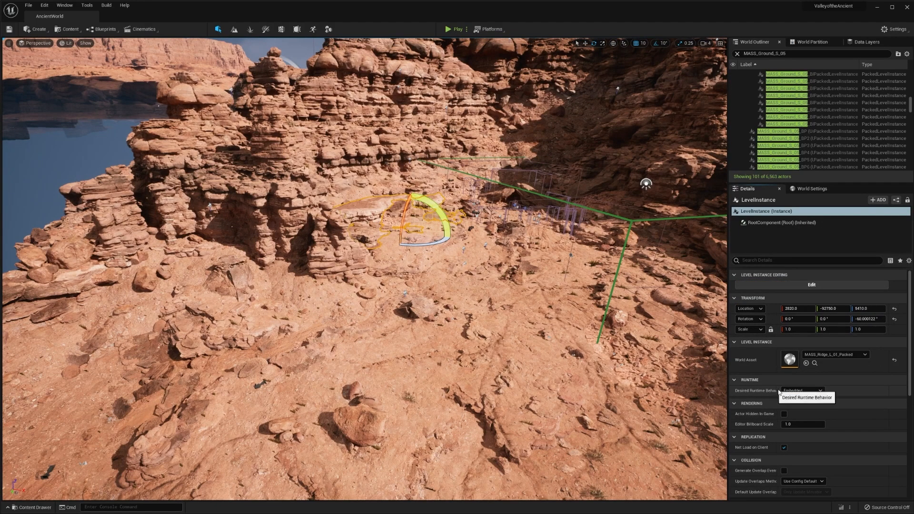
left_click(810, 392)
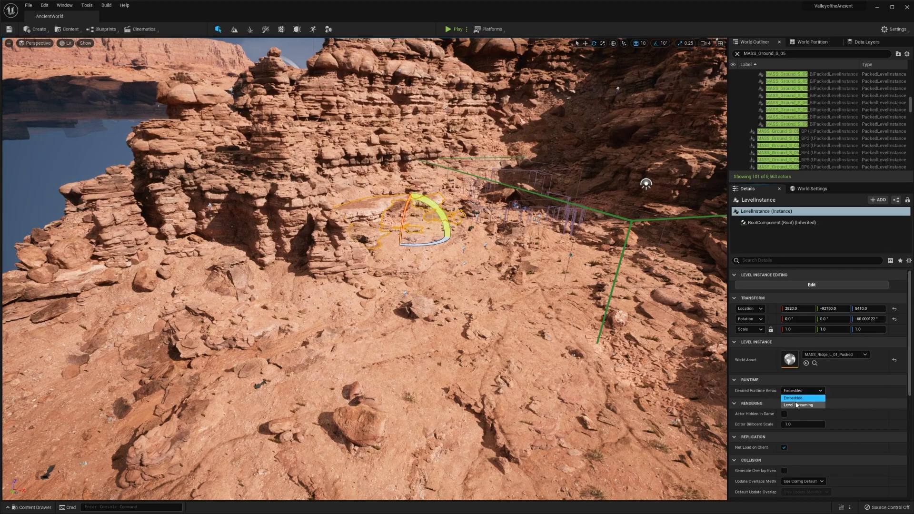